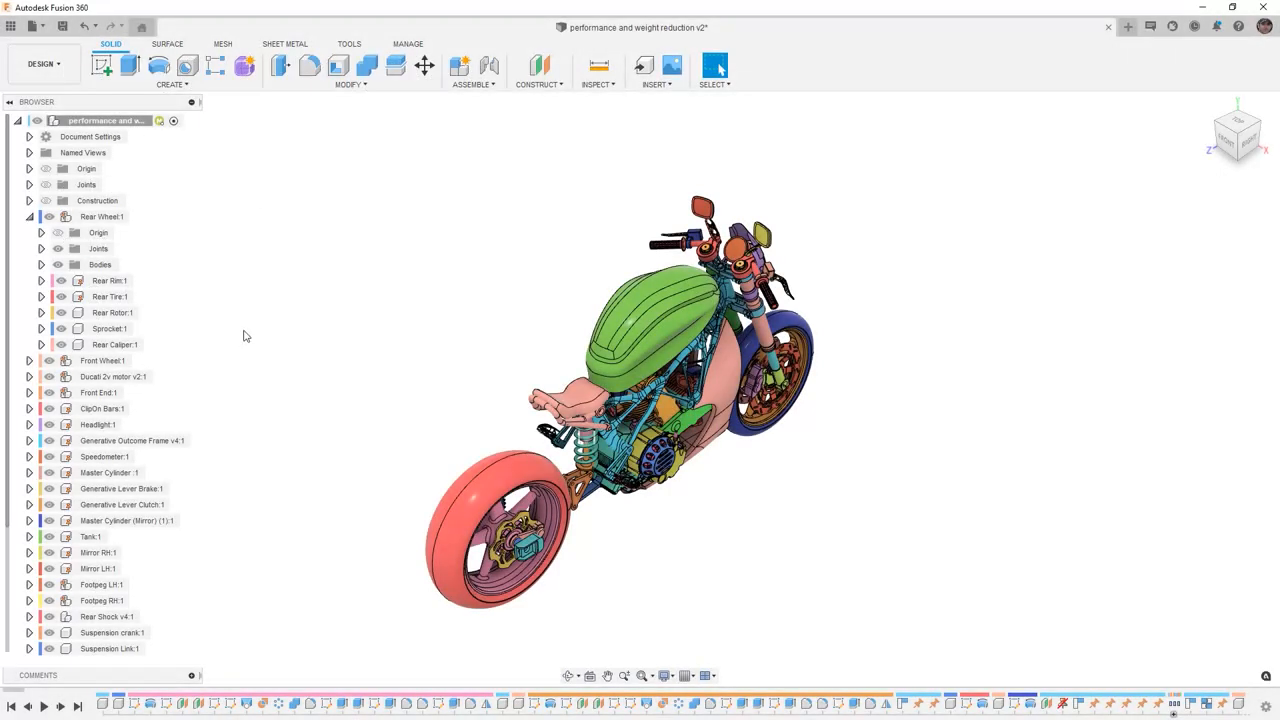
Step: Switch to the Generative Design workspace and open Generative Model 1 for editing
left_click(44, 63)
left_click(62, 121)
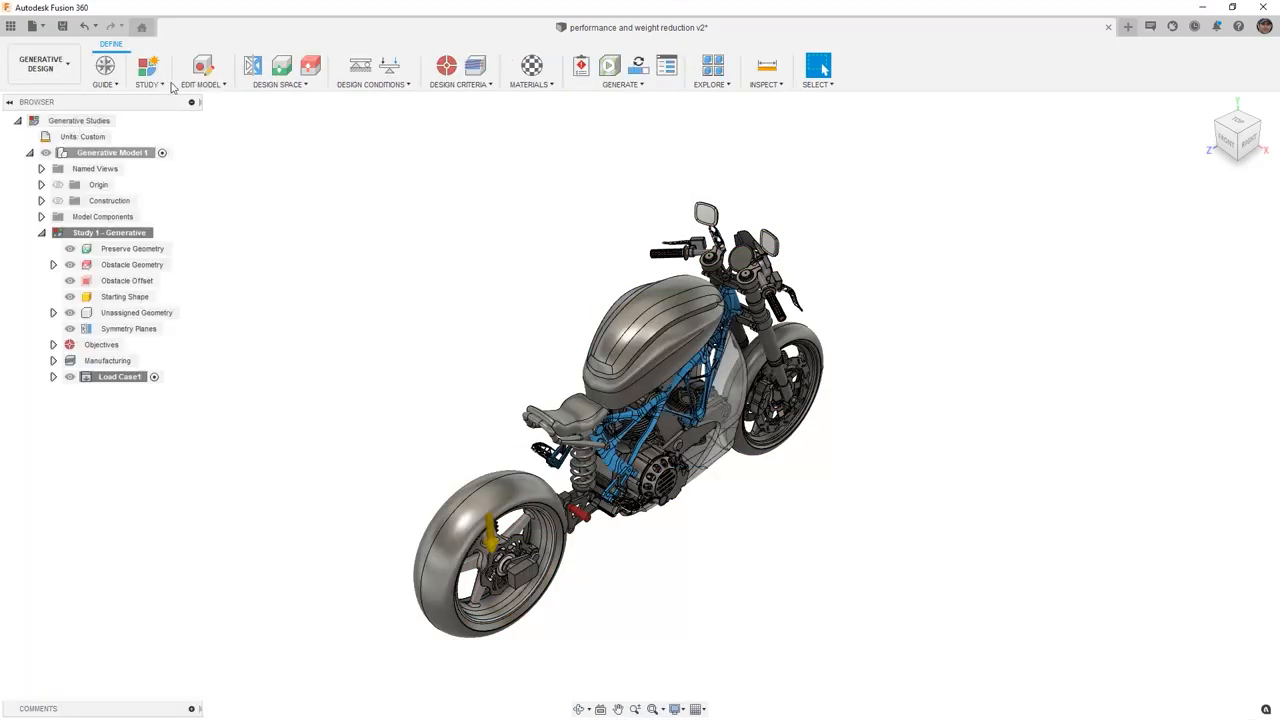
left_click(202, 66)
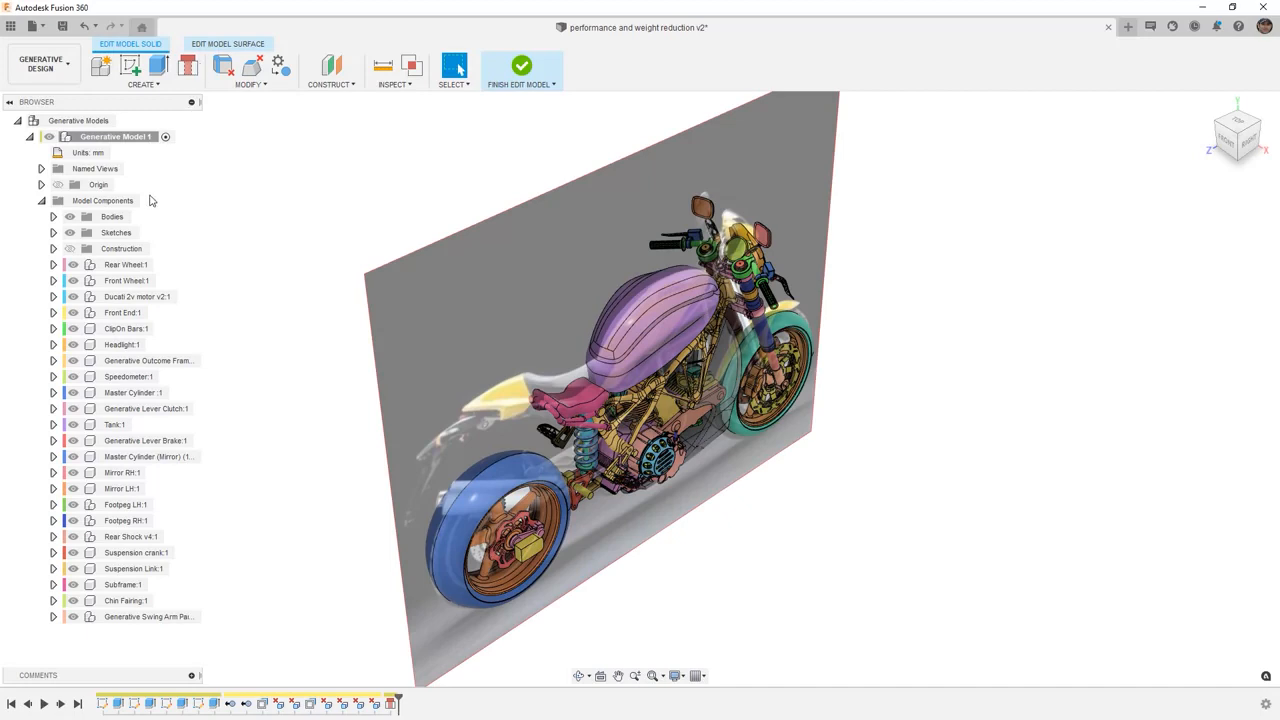
Step: Remove all components from Rear Wheel through Chin Fairing from the generative model, leaving only the Generative Swing Arm component
left_click(53, 217)
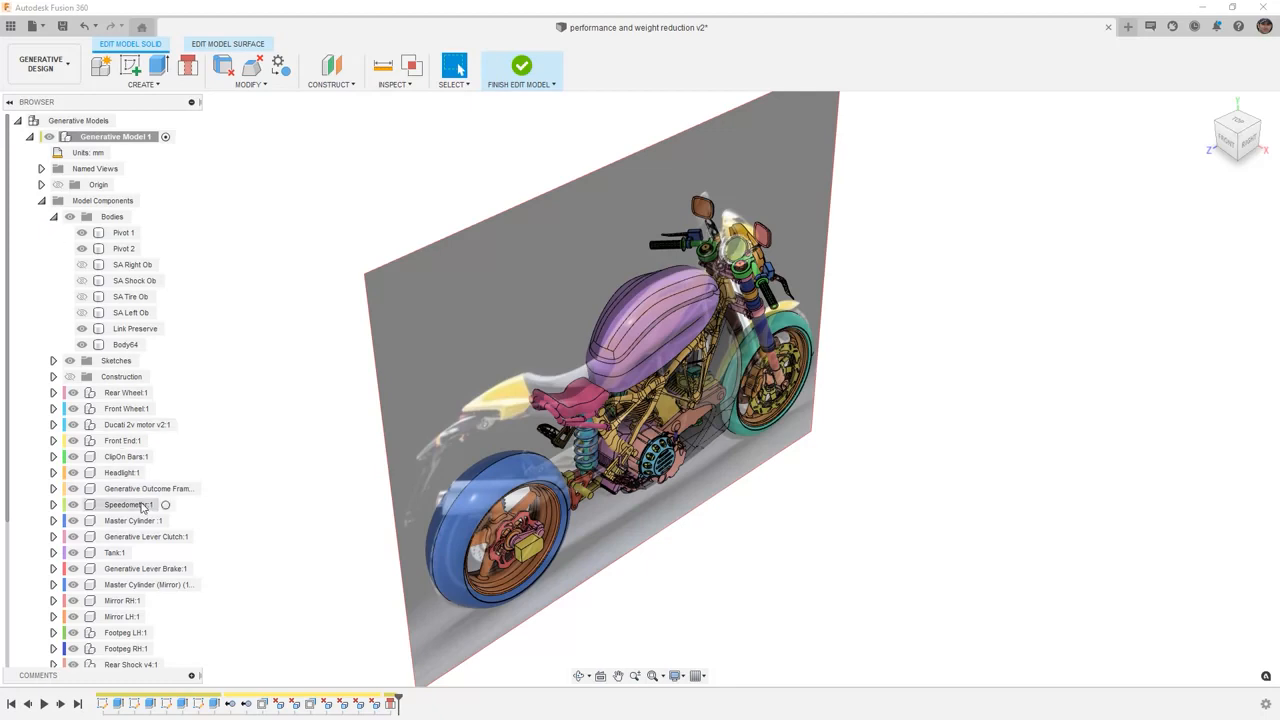
scroll(143, 507, "down", 2)
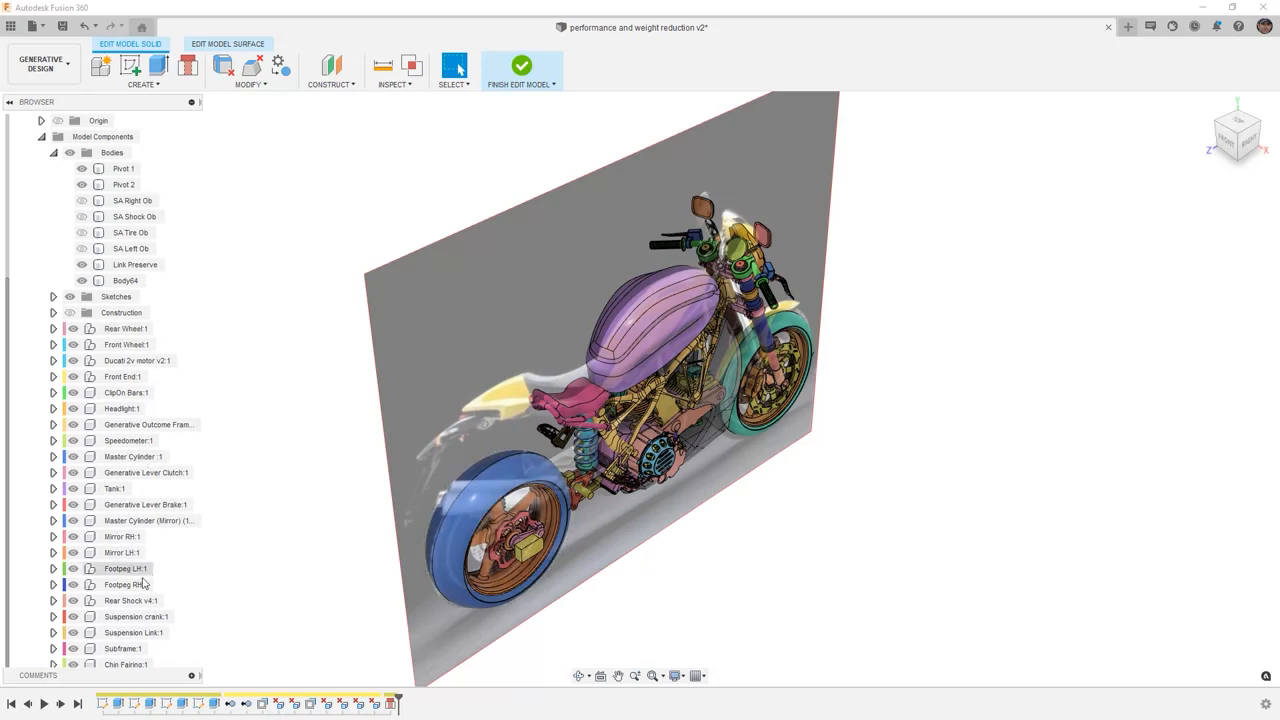
left_click(131, 665)
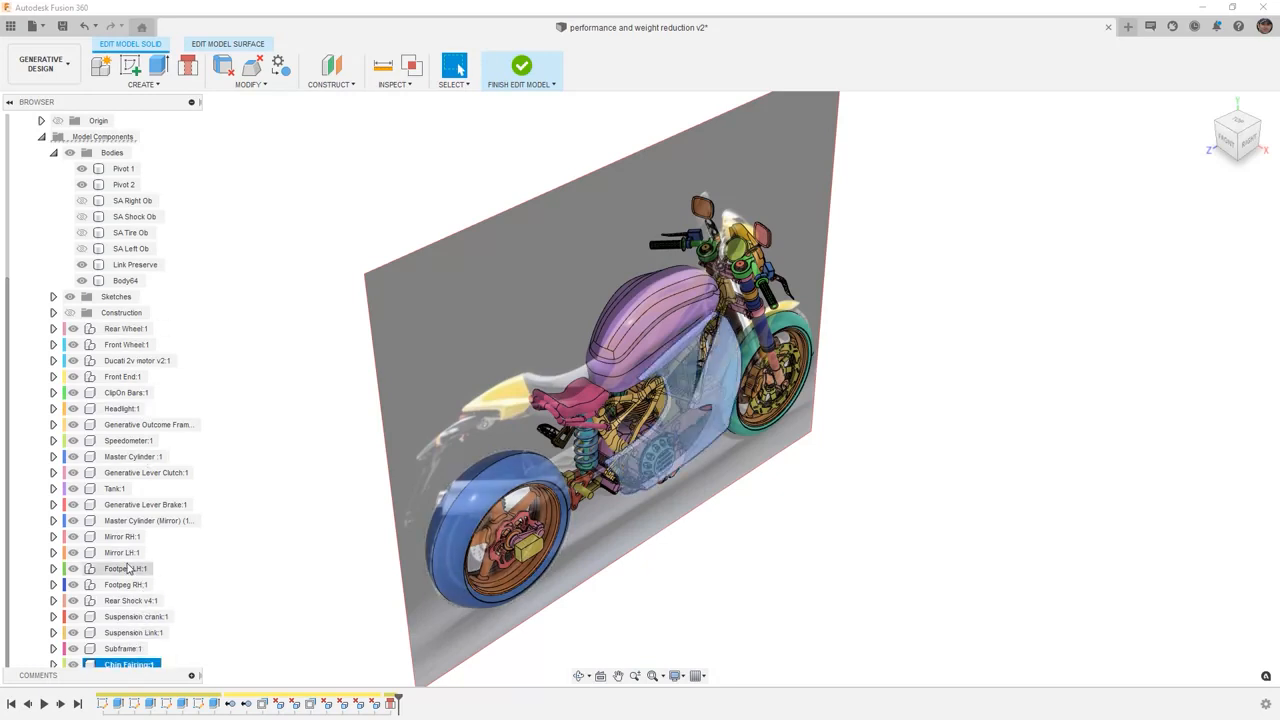
left_click(116, 330, "shift")
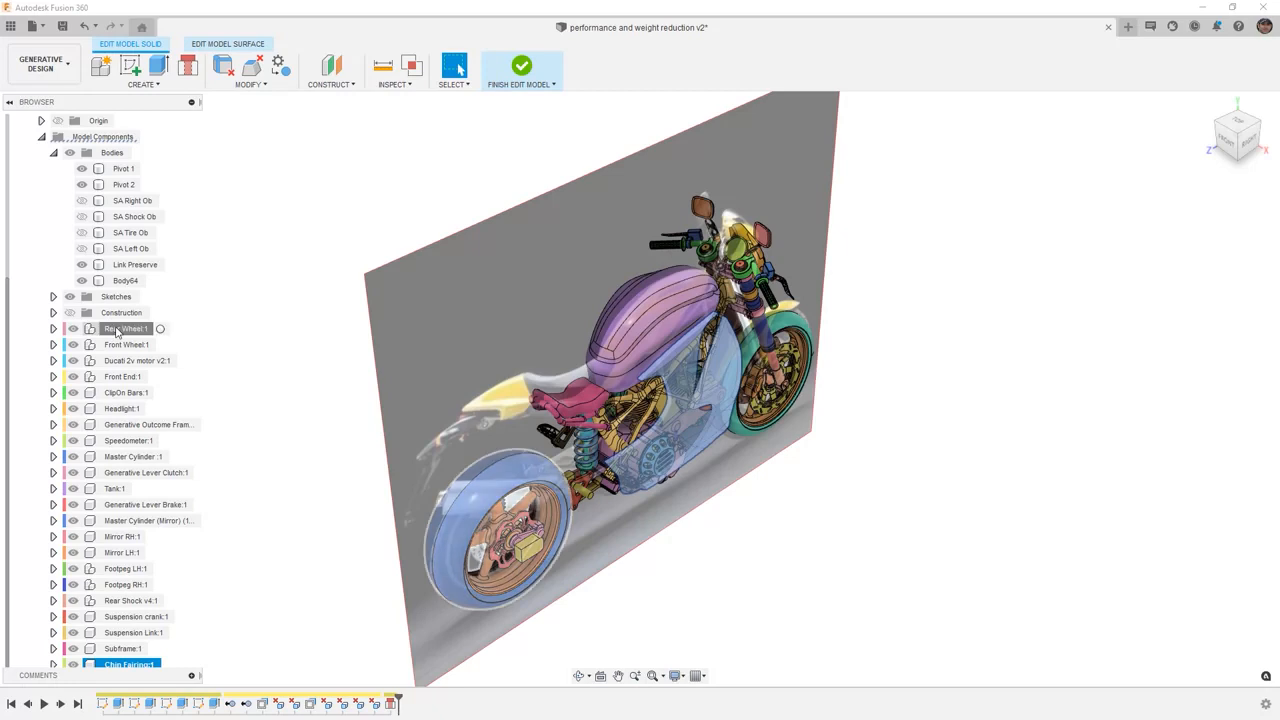
right_click(116, 330)
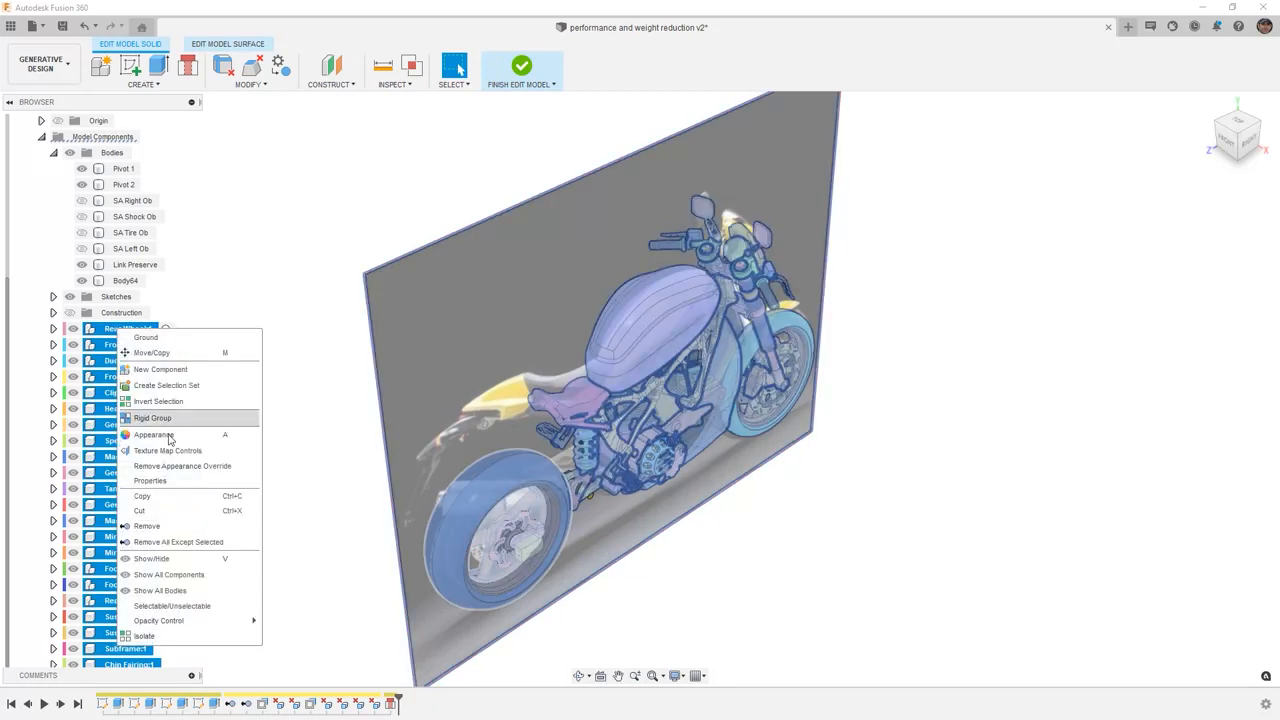
left_click(175, 521)
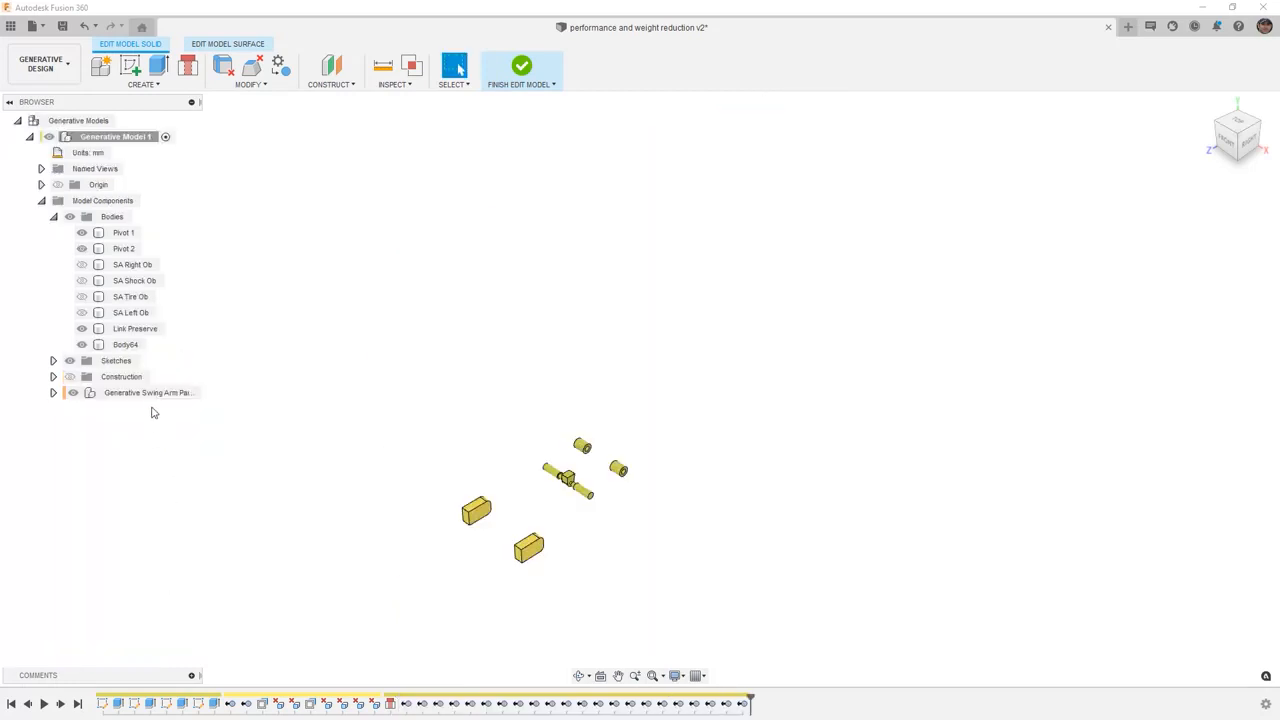
Step: Examine the Axle Blocks bodies inside the Generative Swing Arm component and the Pivot 1 and Pivot 2 bodies
left_click(149, 398)
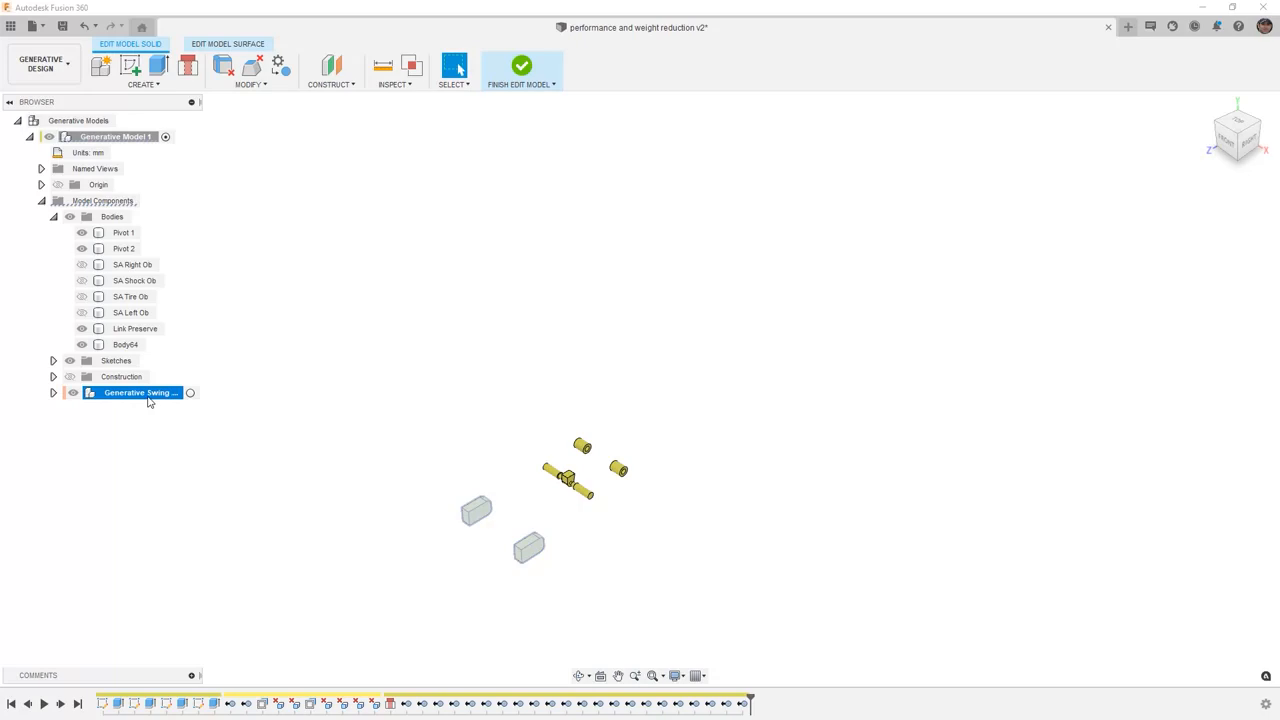
left_click(54, 393)
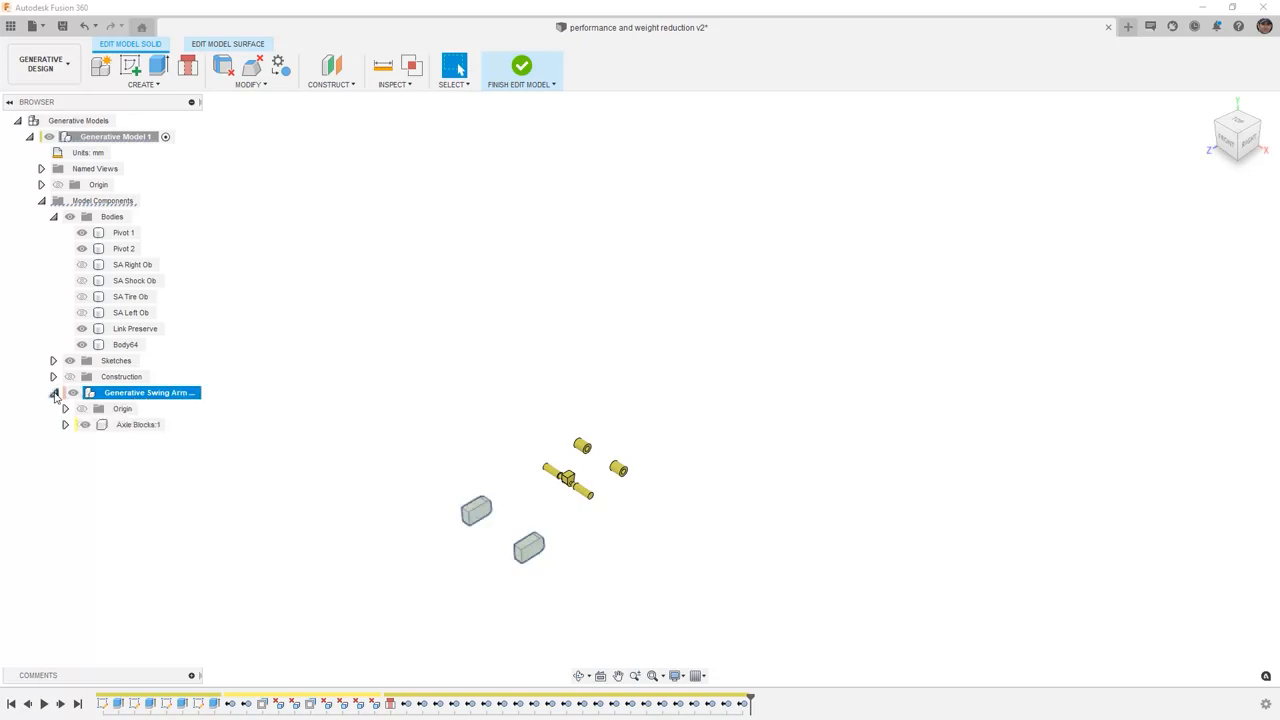
left_click(65, 424)
left_click(77, 456)
left_click(148, 472)
left_click(146, 489)
left_click(123, 233)
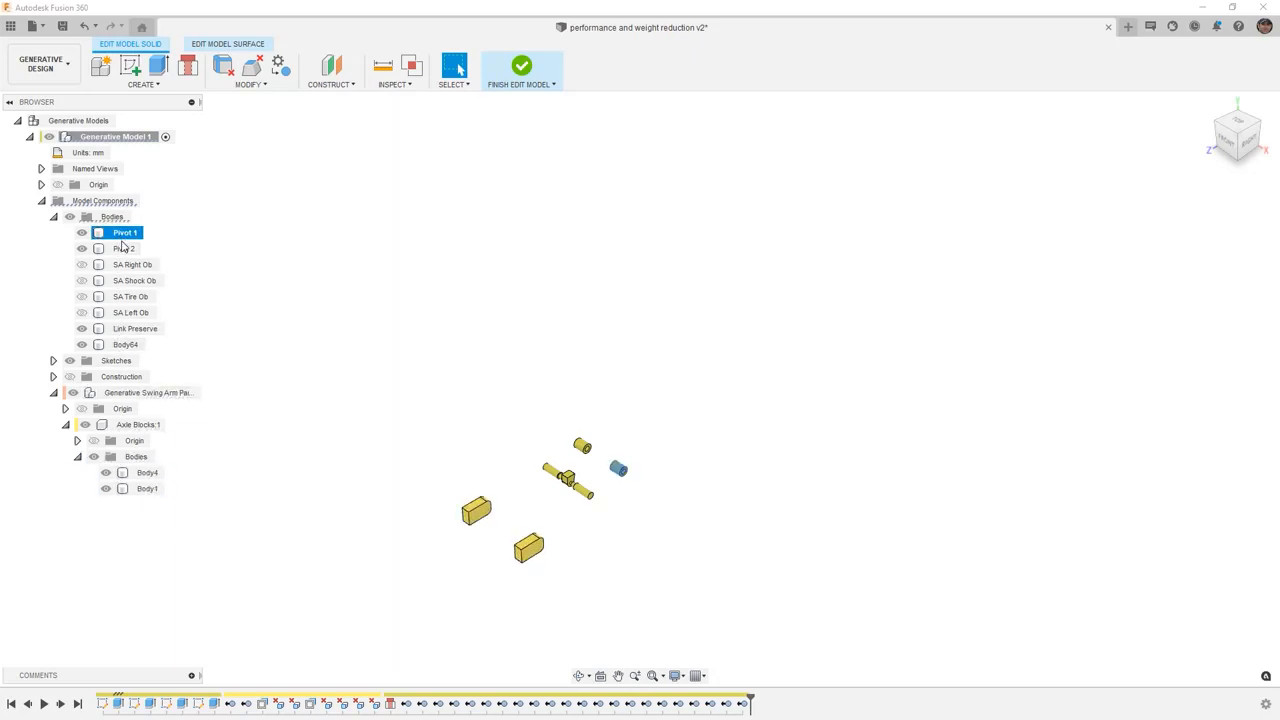
left_click(123, 248)
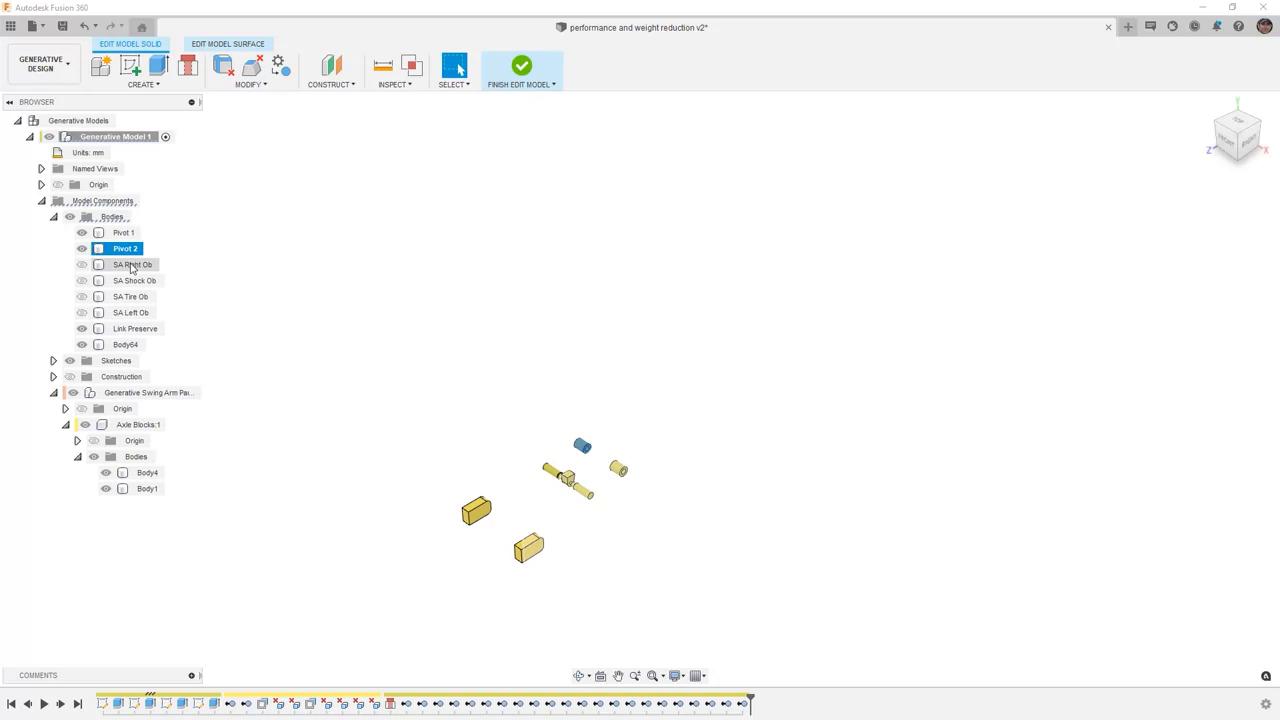
Step: Show the obstacle bodies SA Right Ob, SA Shock Ob, SA Tire Ob and SA Left Ob
left_click(81, 266)
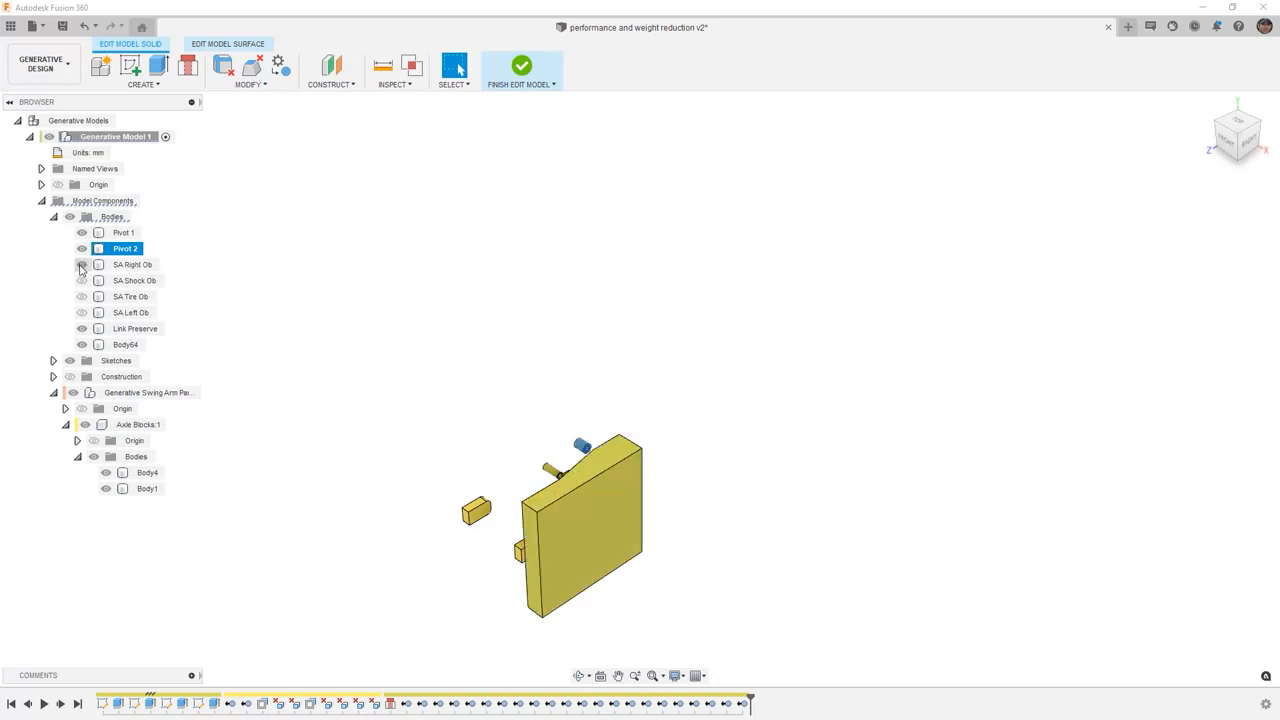
left_click(81, 281)
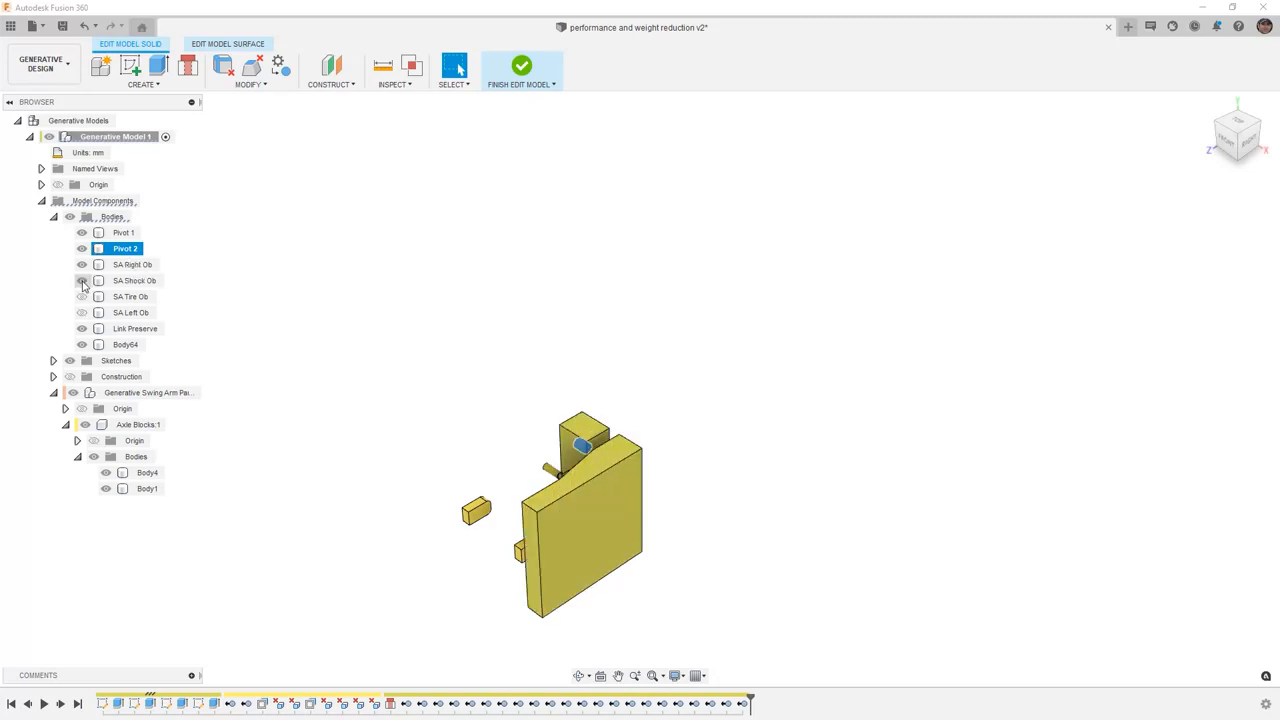
left_click(82, 297)
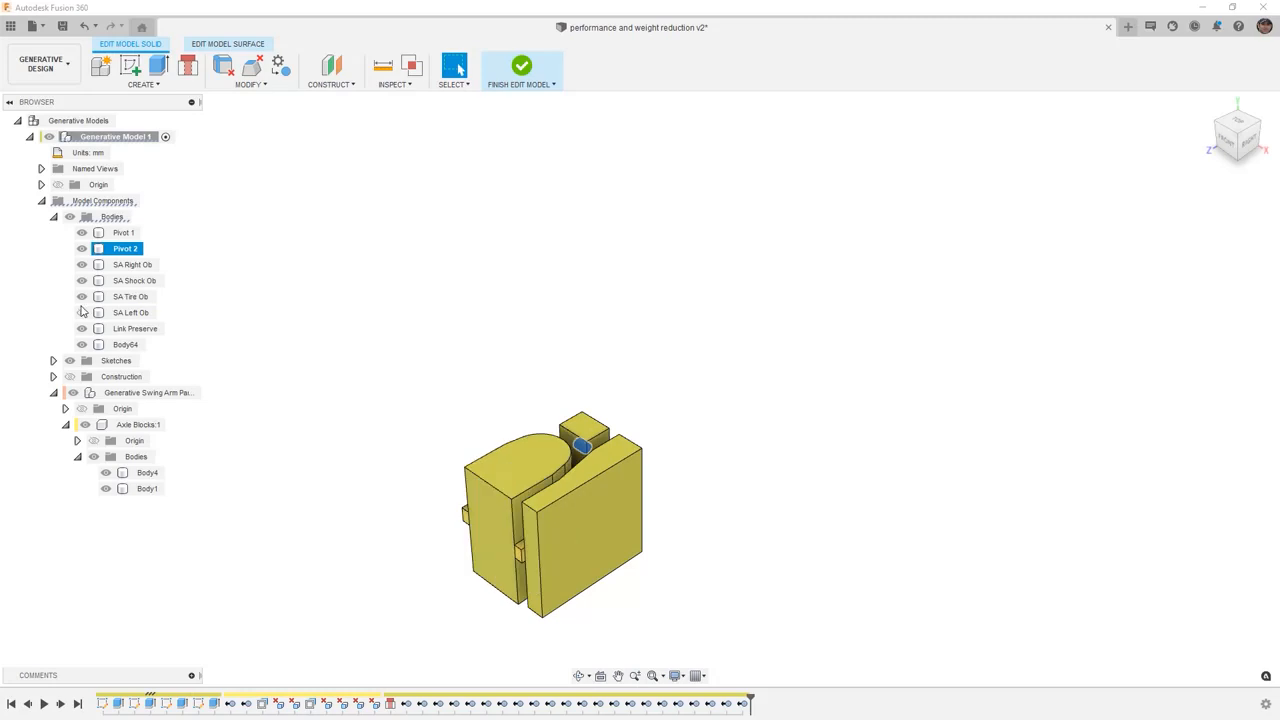
left_click(81, 313)
Step: Examine from above how Link Preserve and Body64 sit between the tire, shock and side obstacle bodies
left_click(82, 329)
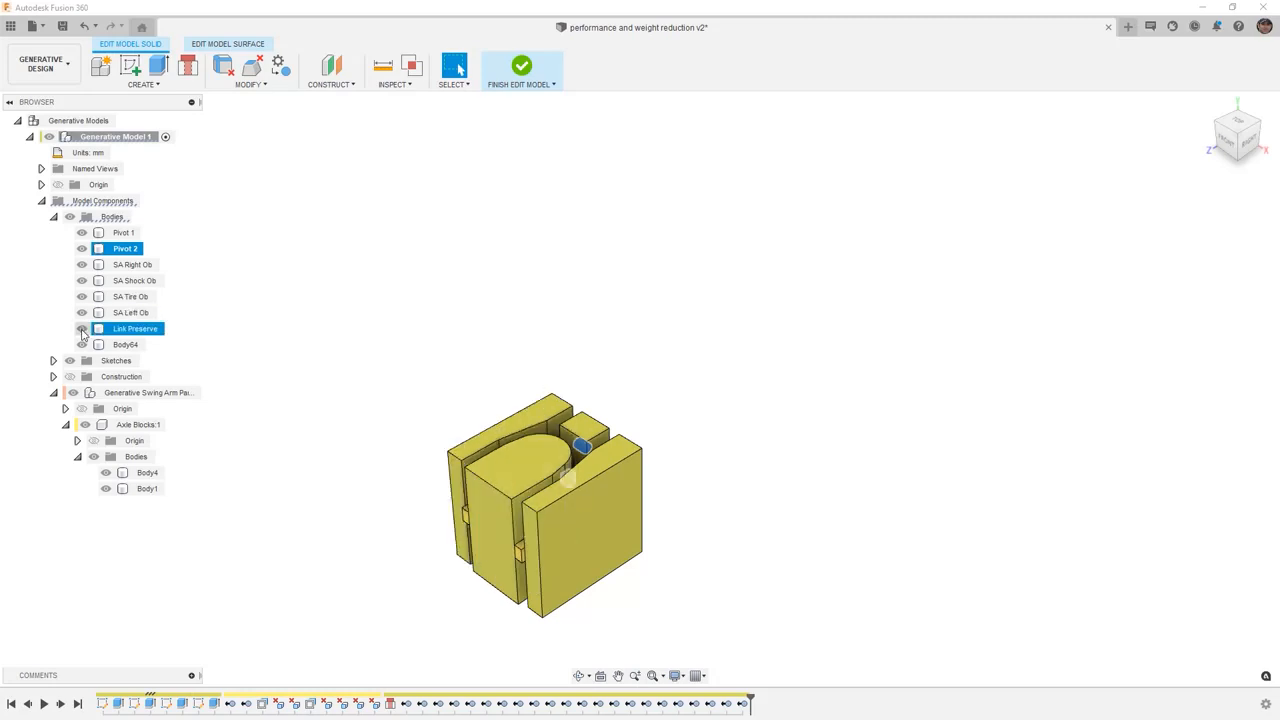
left_click(121, 348)
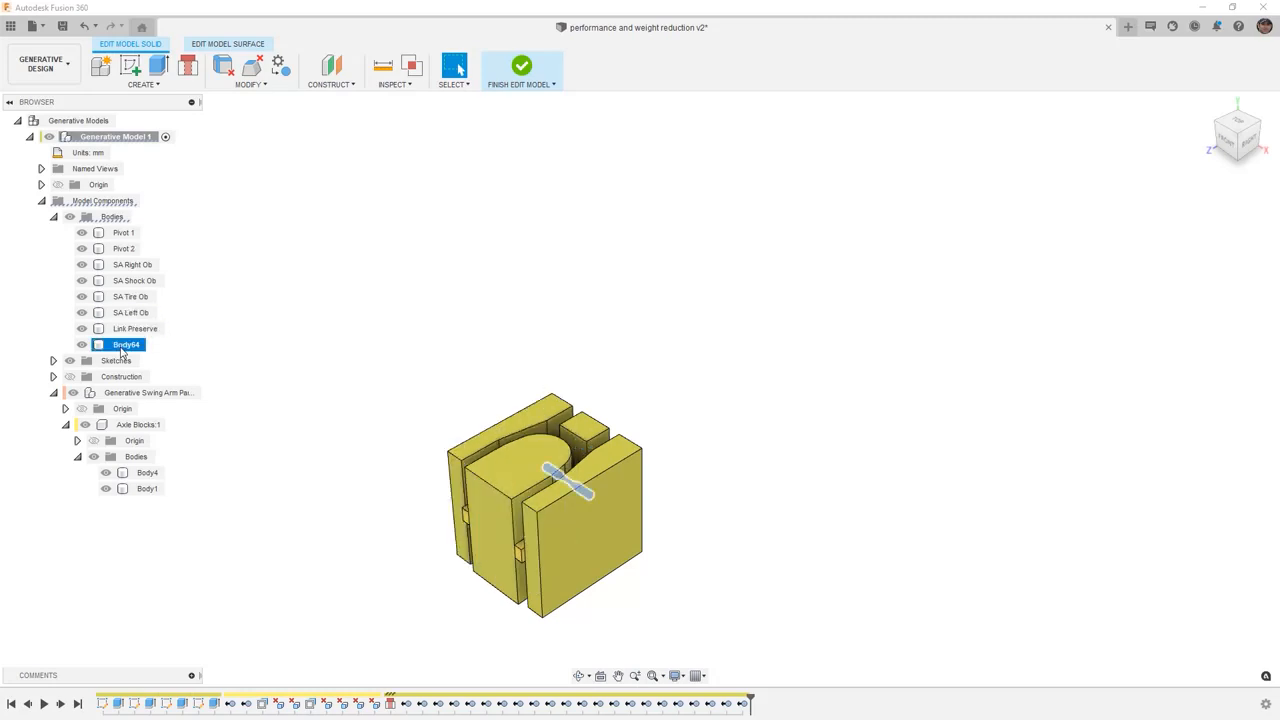
middle_click_drag(363, 357, 369, 418, "shift")
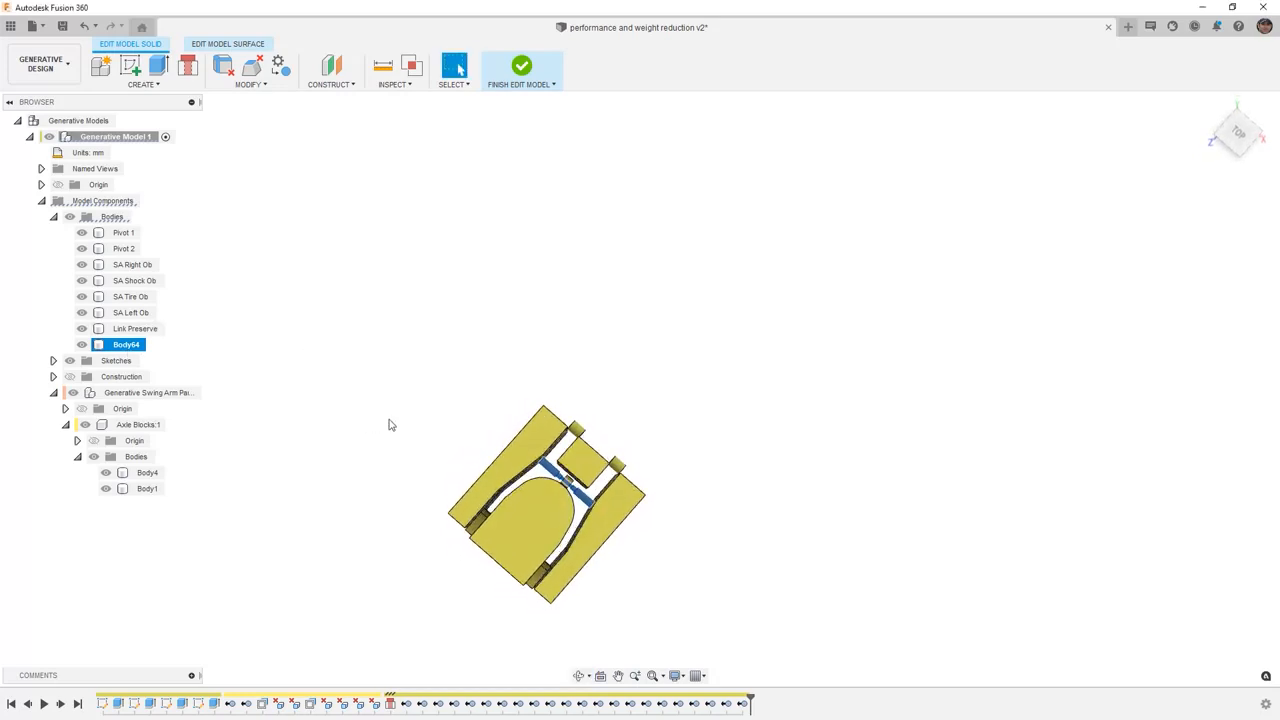
scroll(592, 494, "up", 4)
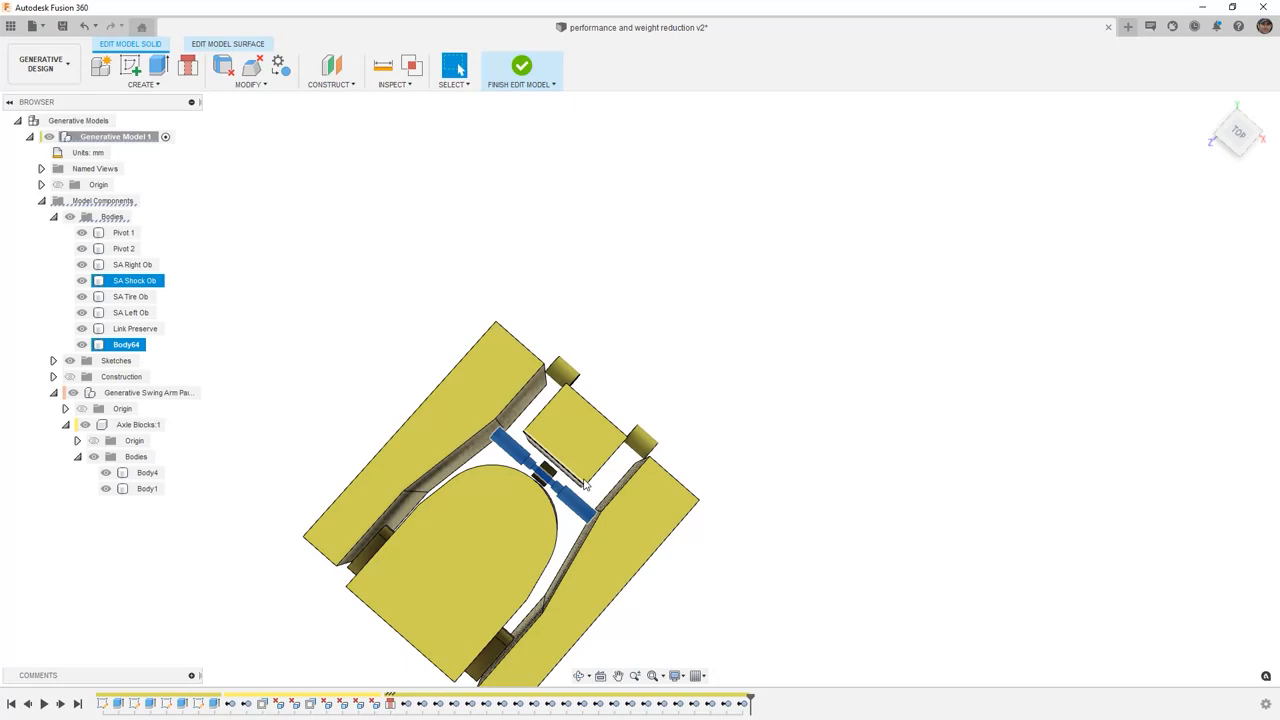
scroll(586, 482, "up", 1)
middle_click_drag(534, 556, 513, 540, "shift")
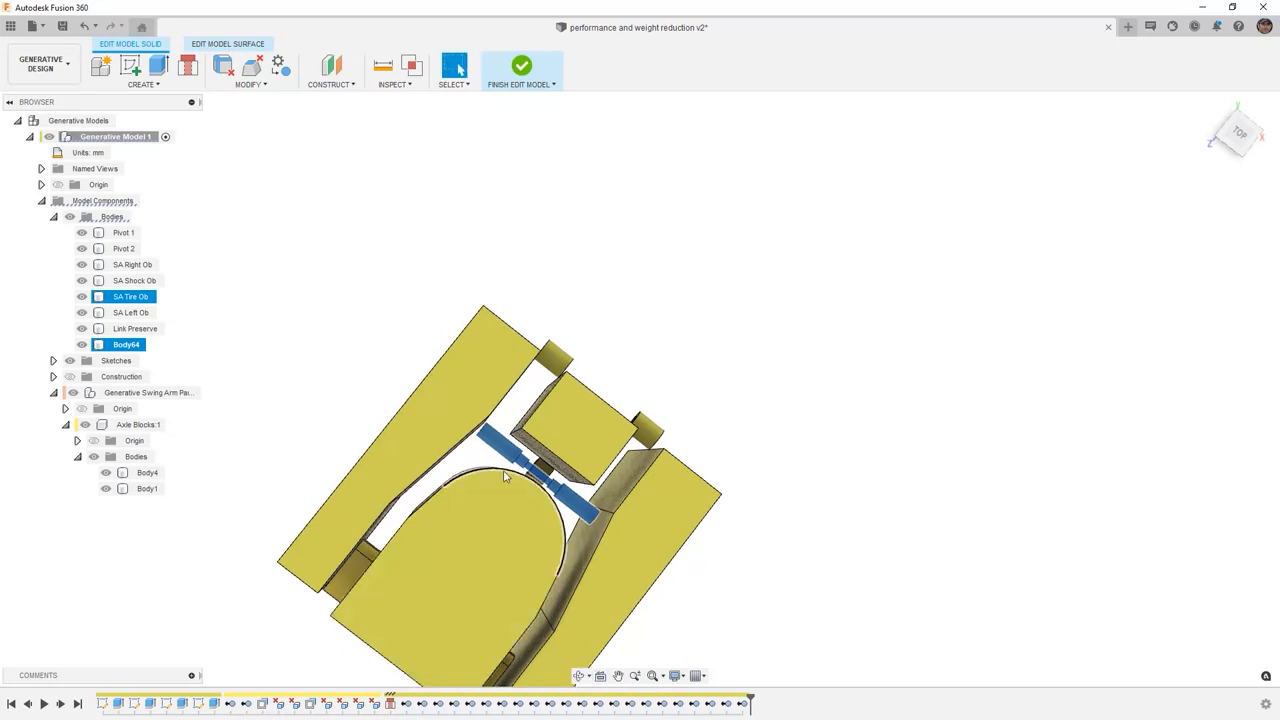
scroll(528, 444, "up", 3)
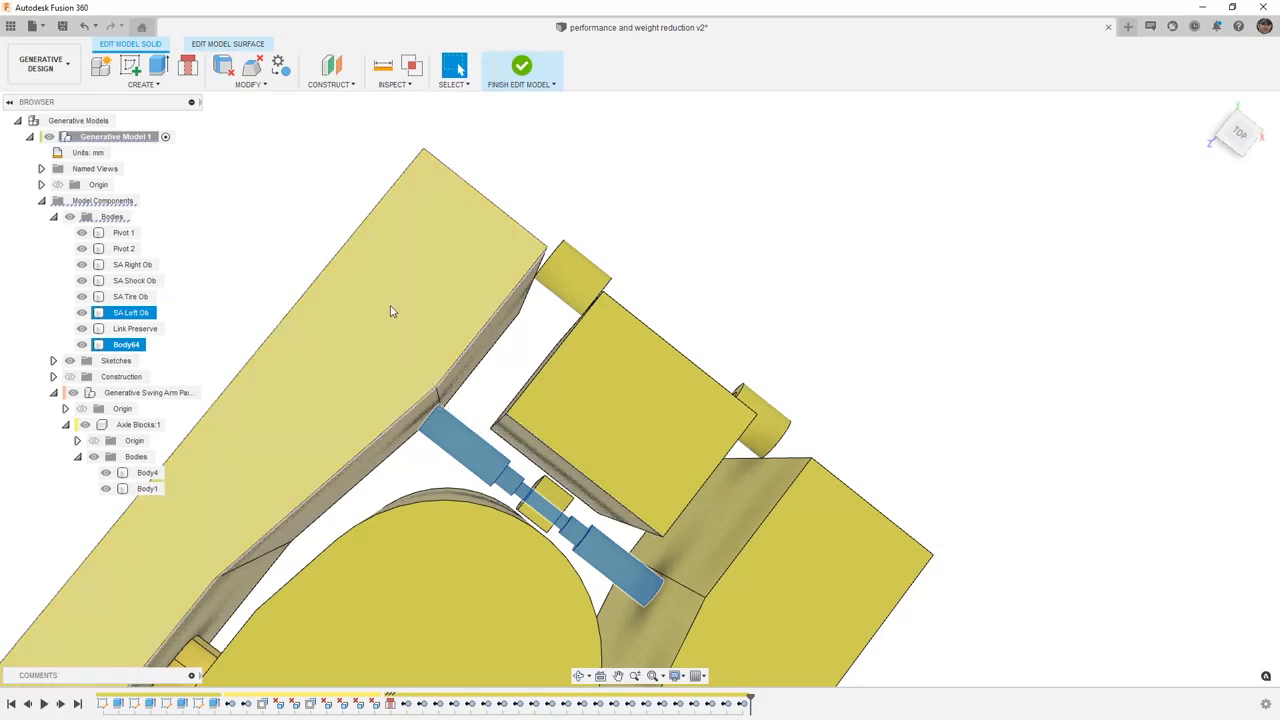
Step: Fillet the four inner bend edges of the SA Left Ob and SA Right Ob bodies with a 25 mm radius
left_click(265, 84)
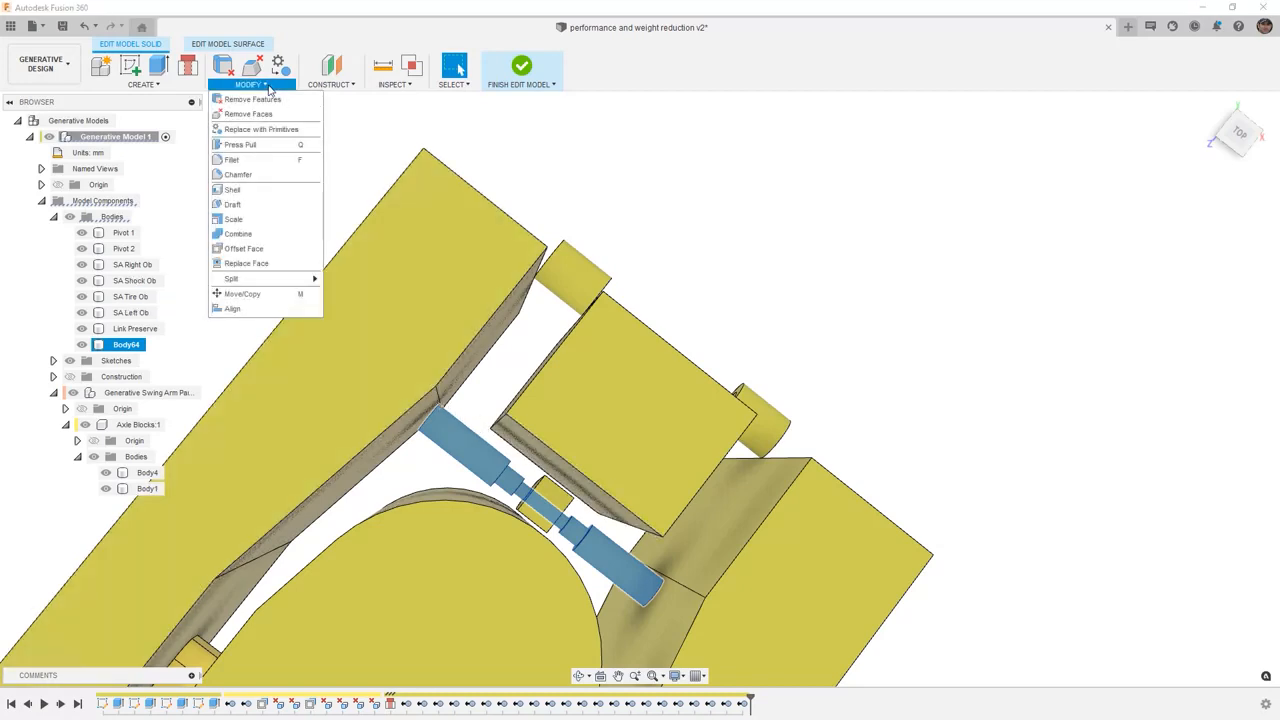
left_click(247, 157)
left_click(355, 482)
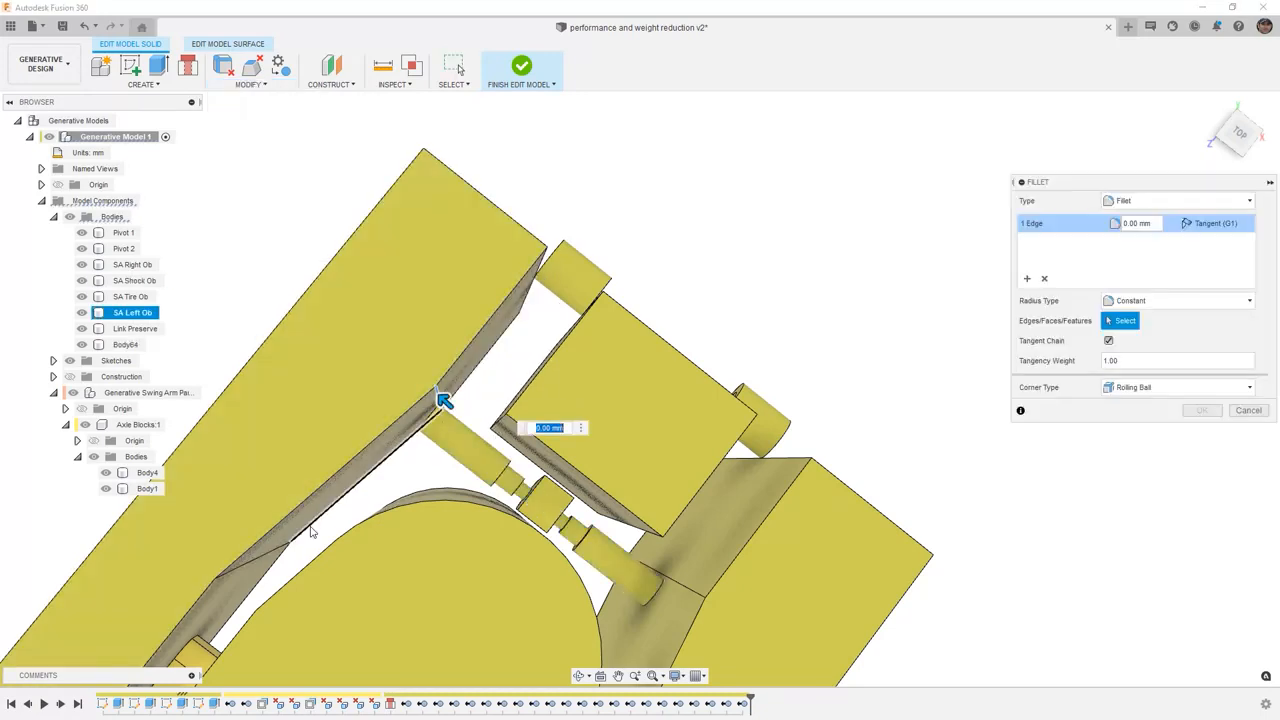
left_click(255, 560)
left_click(684, 588)
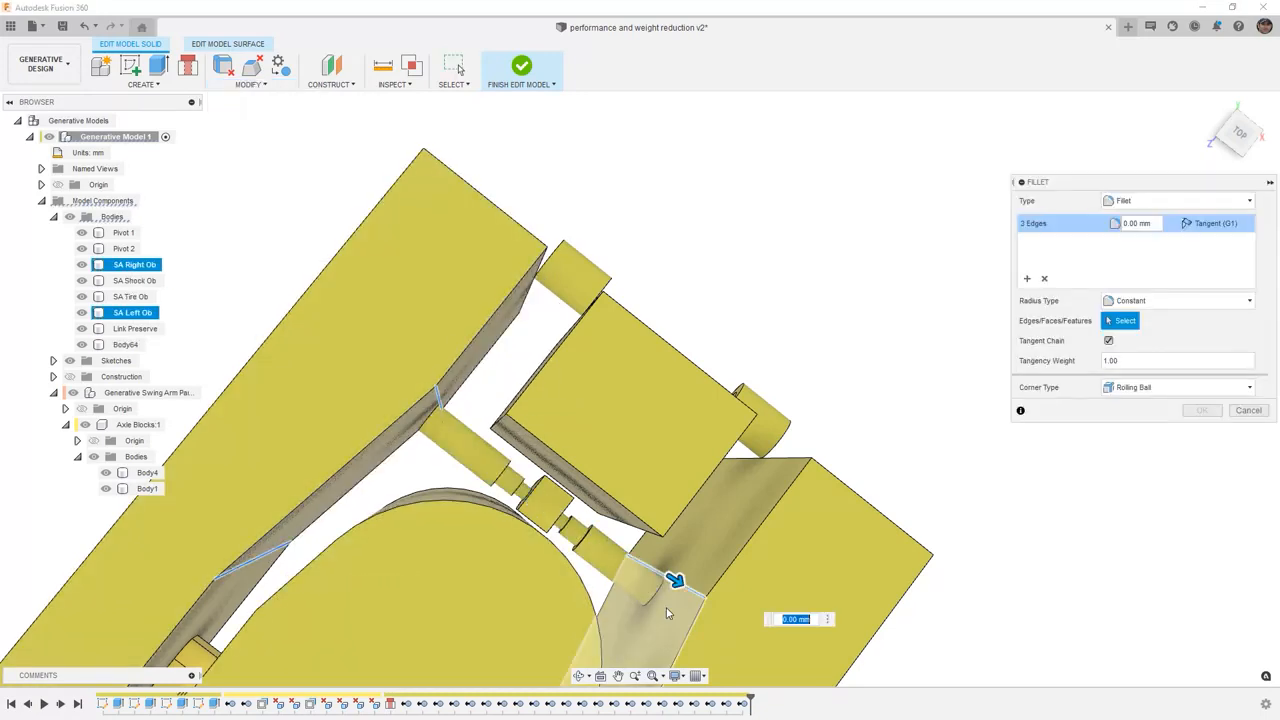
middle_click_drag(668, 612, 720, 238, "shift")
left_click(622, 438)
middle_click_drag(613, 420, 554, 509, "shift")
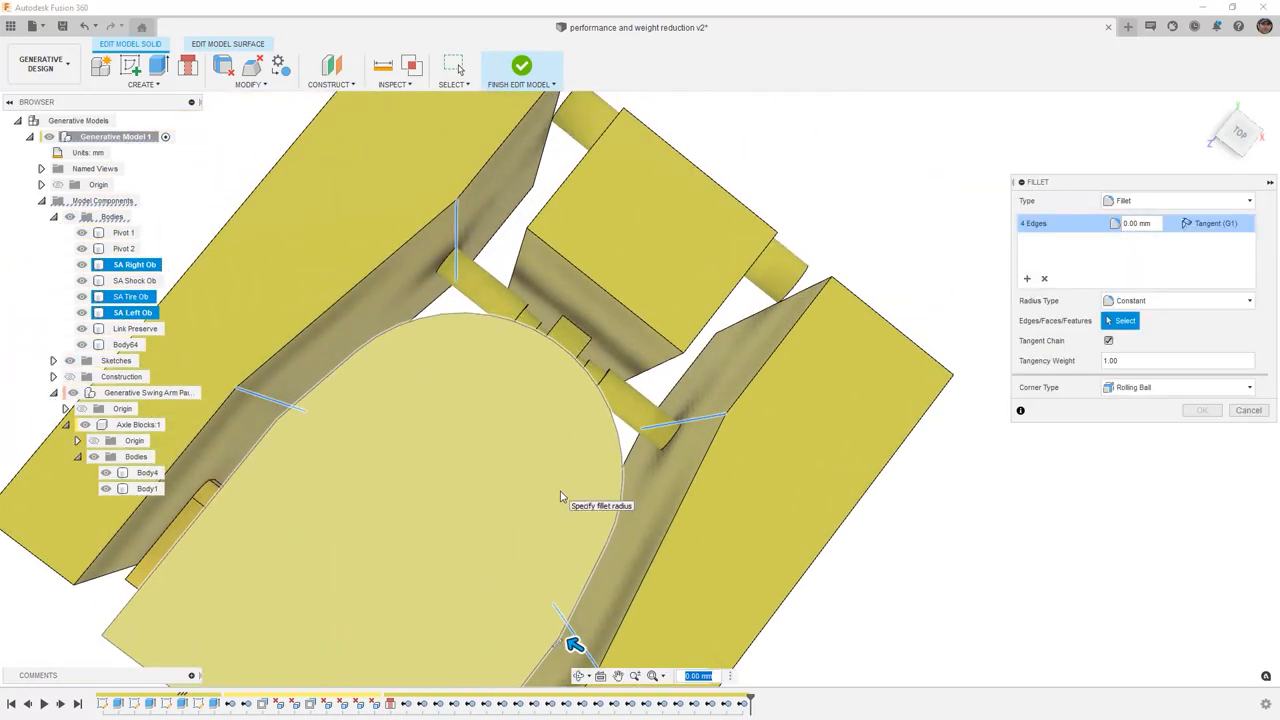
type("25")
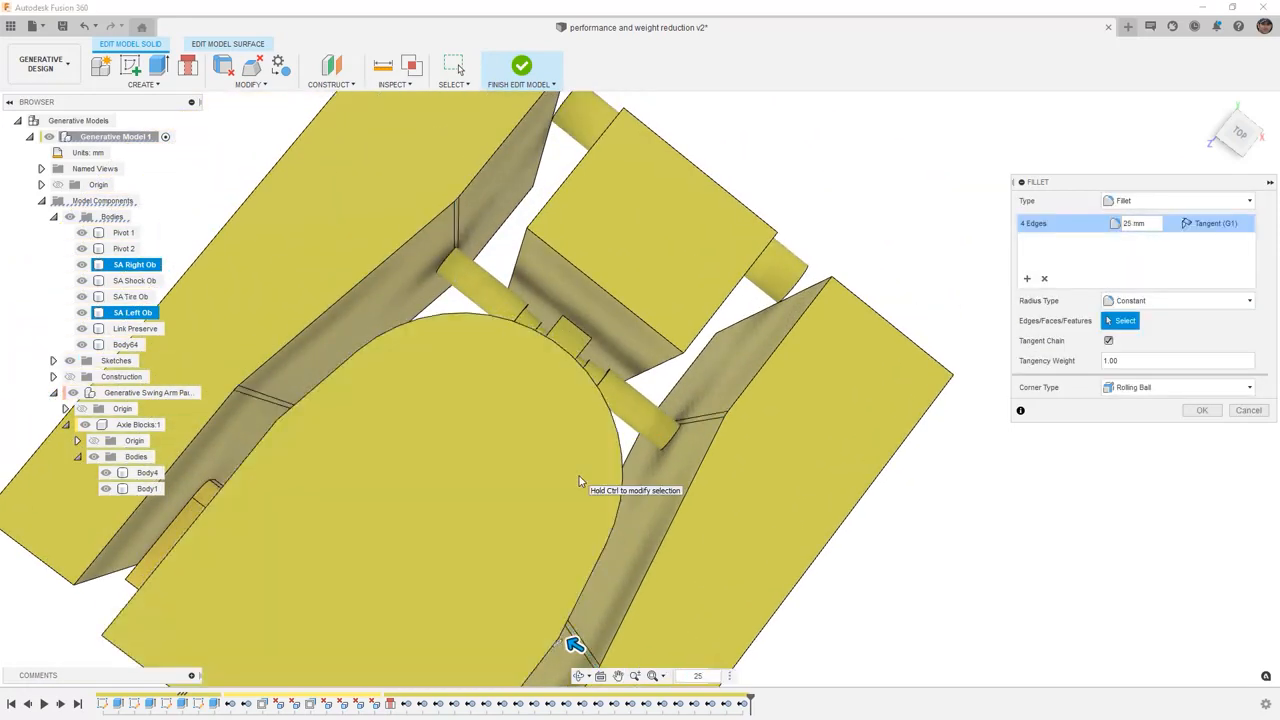
key("Return")
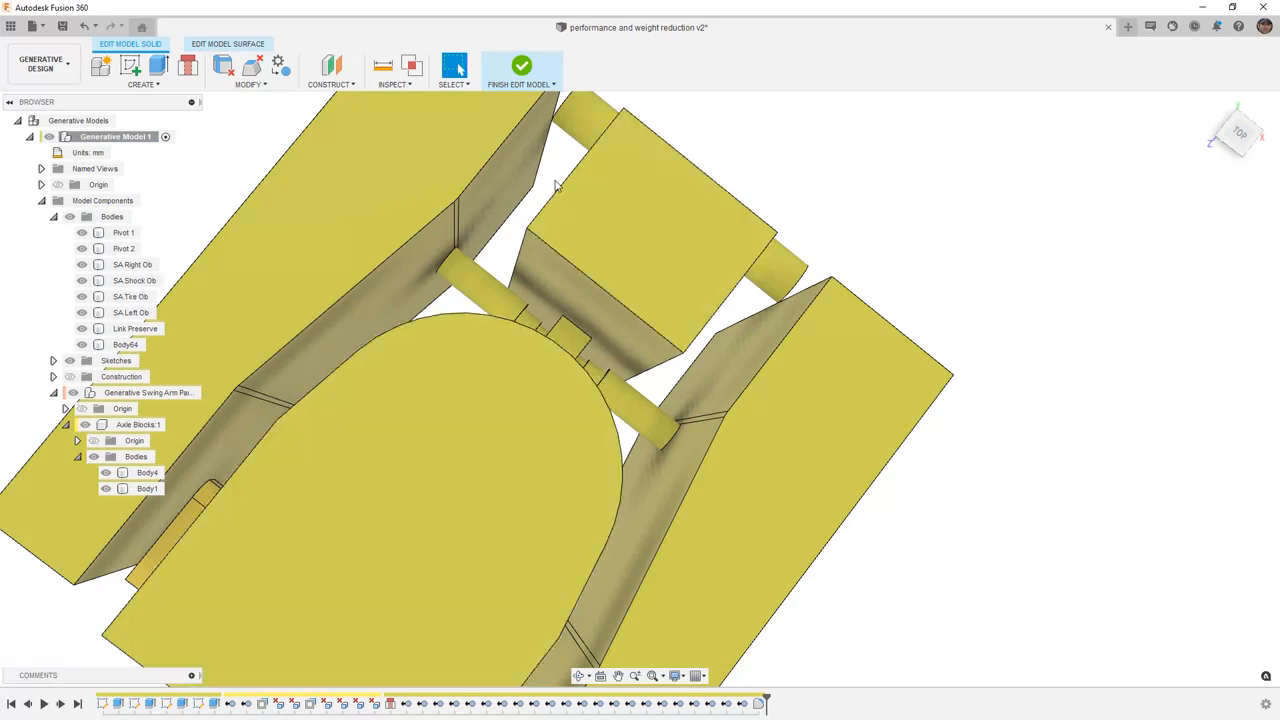
Step: Fillet the two vertical edges of the SA Shock Ob body facing the tire with a 35 mm radius
key("f")
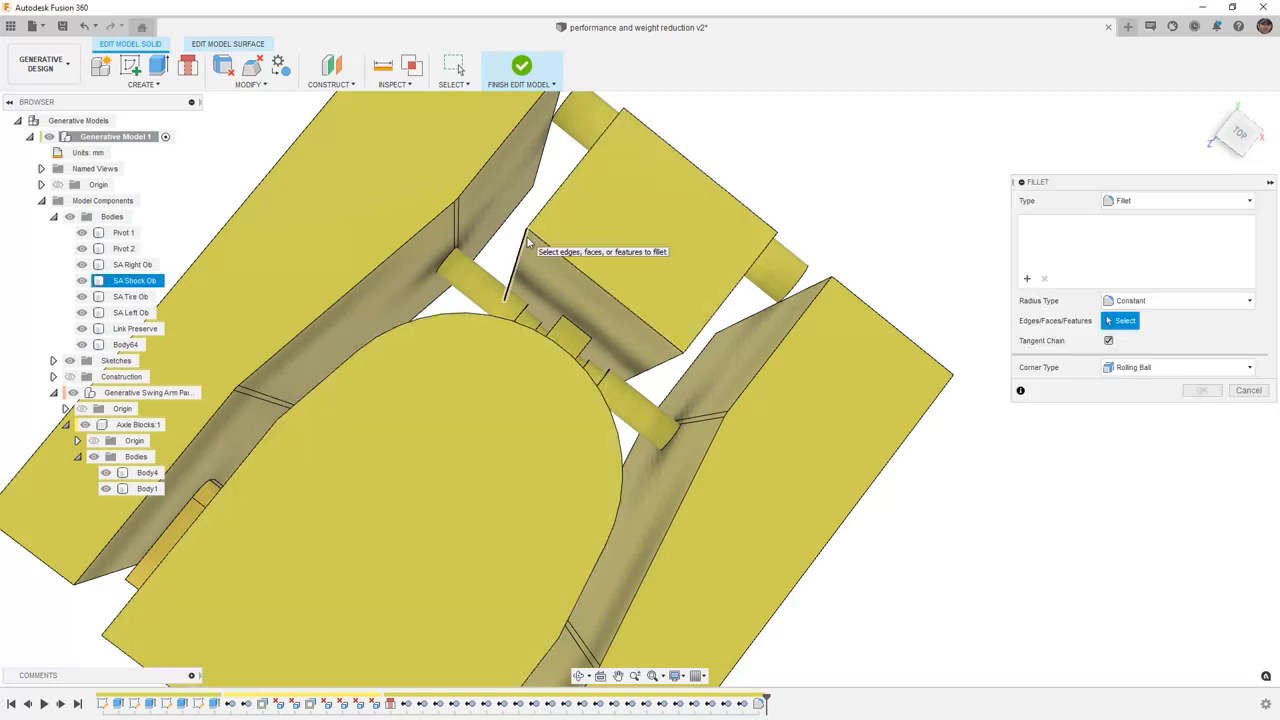
left_click(528, 243)
left_click(674, 362)
left_click_drag(674, 362, 671, 347)
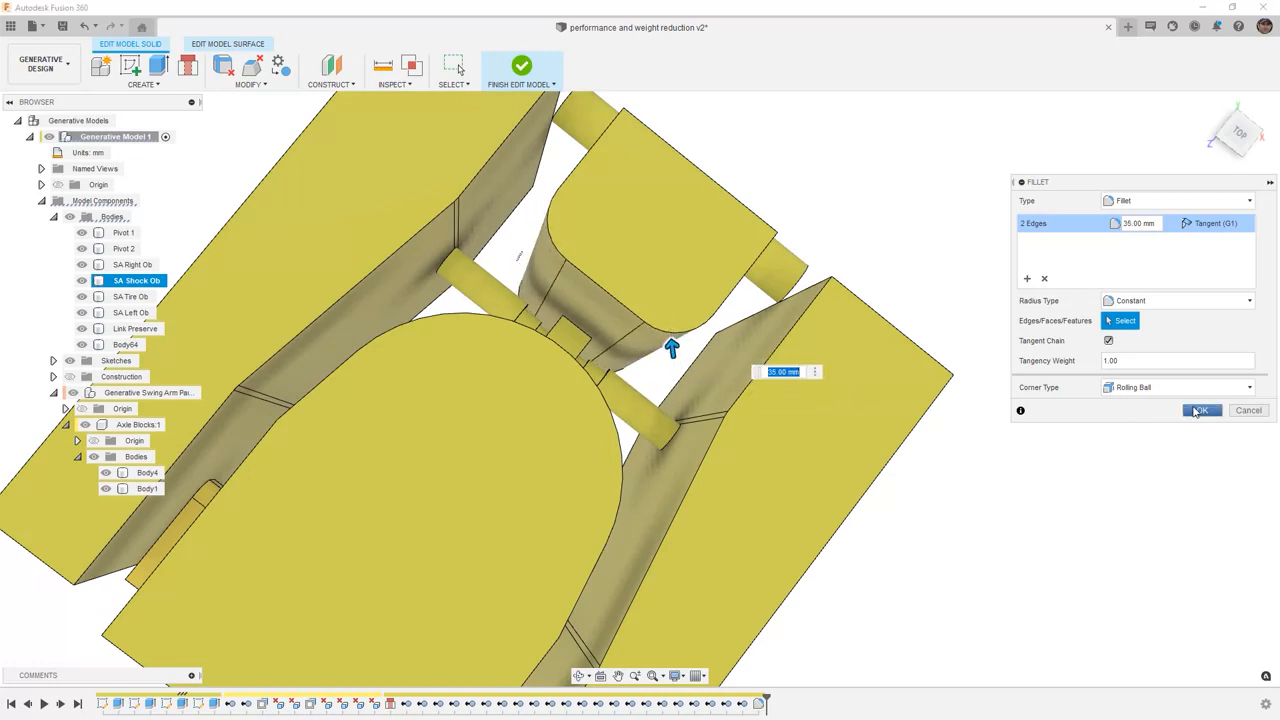
mouse_move(695, 311)
middle_mouse_down("shift")
mouse_move(677, 316)
mouse_move(708, 317)
middle_mouse_up("shift")
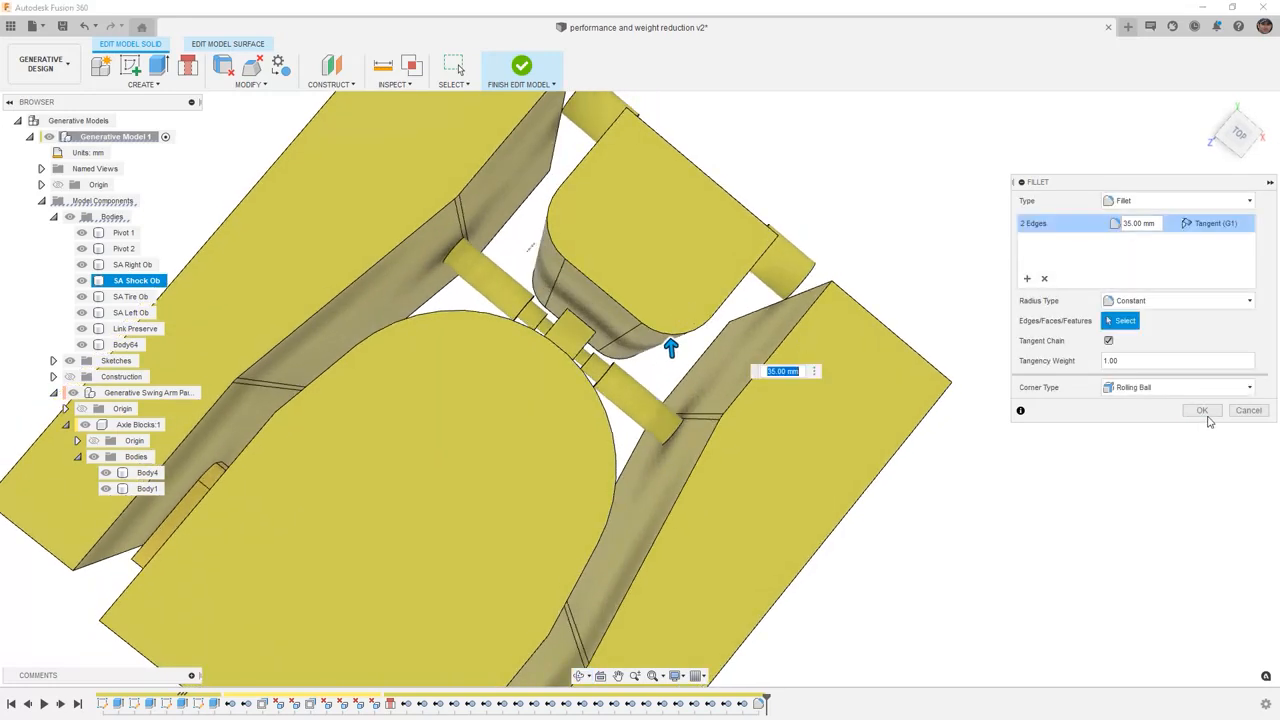
left_click(1208, 413)
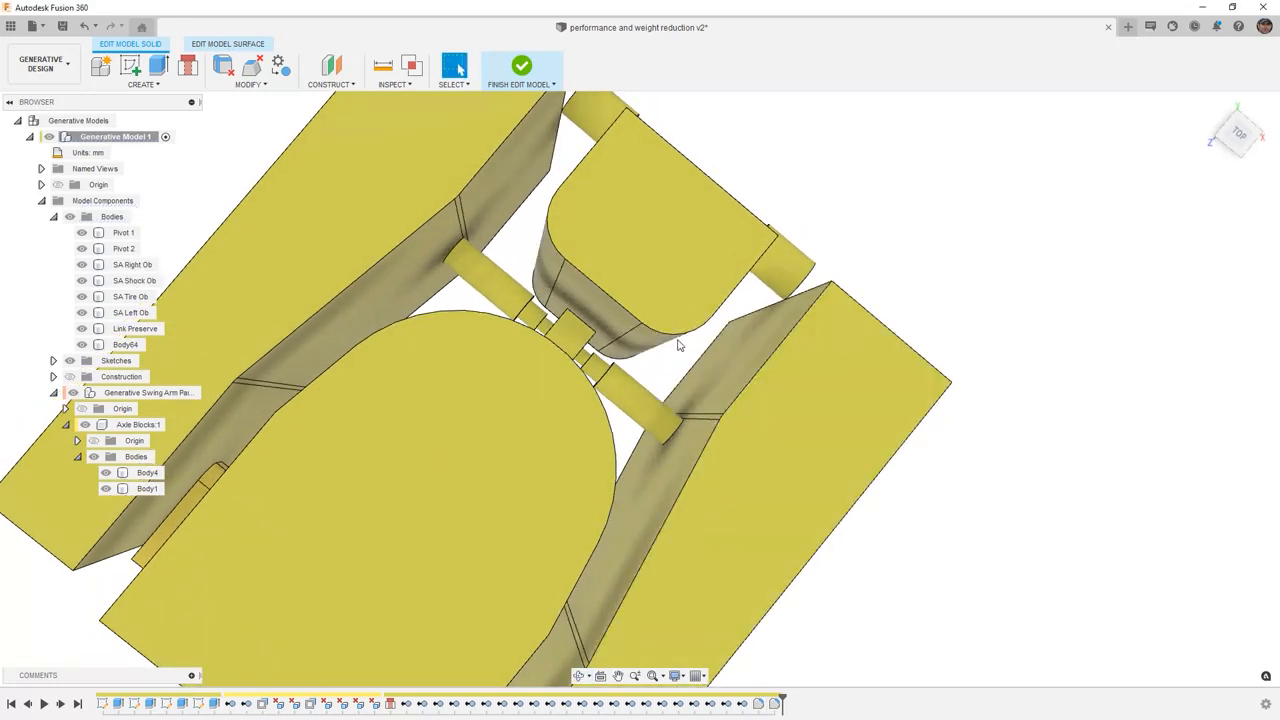
Step: Finish editing the generative model and return to the home view of the study
middle_click_drag(644, 411, 639, 402, "shift")
scroll(639, 402, "down", 3)
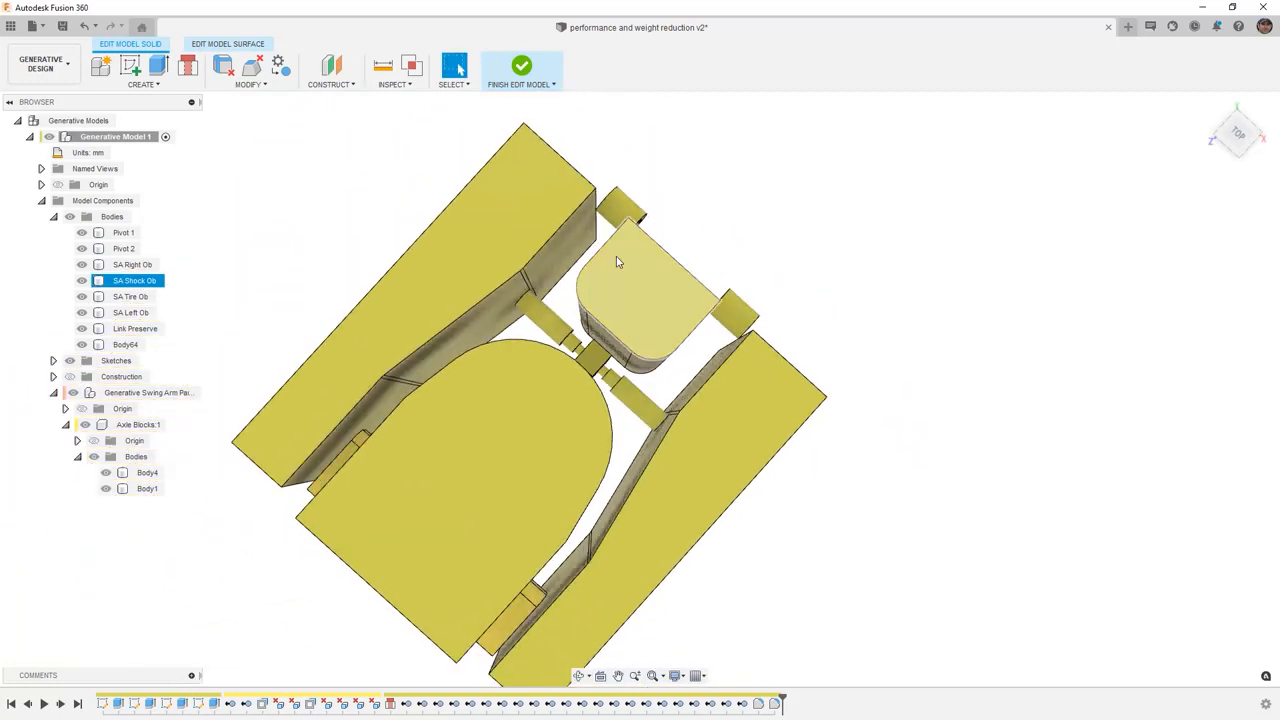
left_click(528, 70)
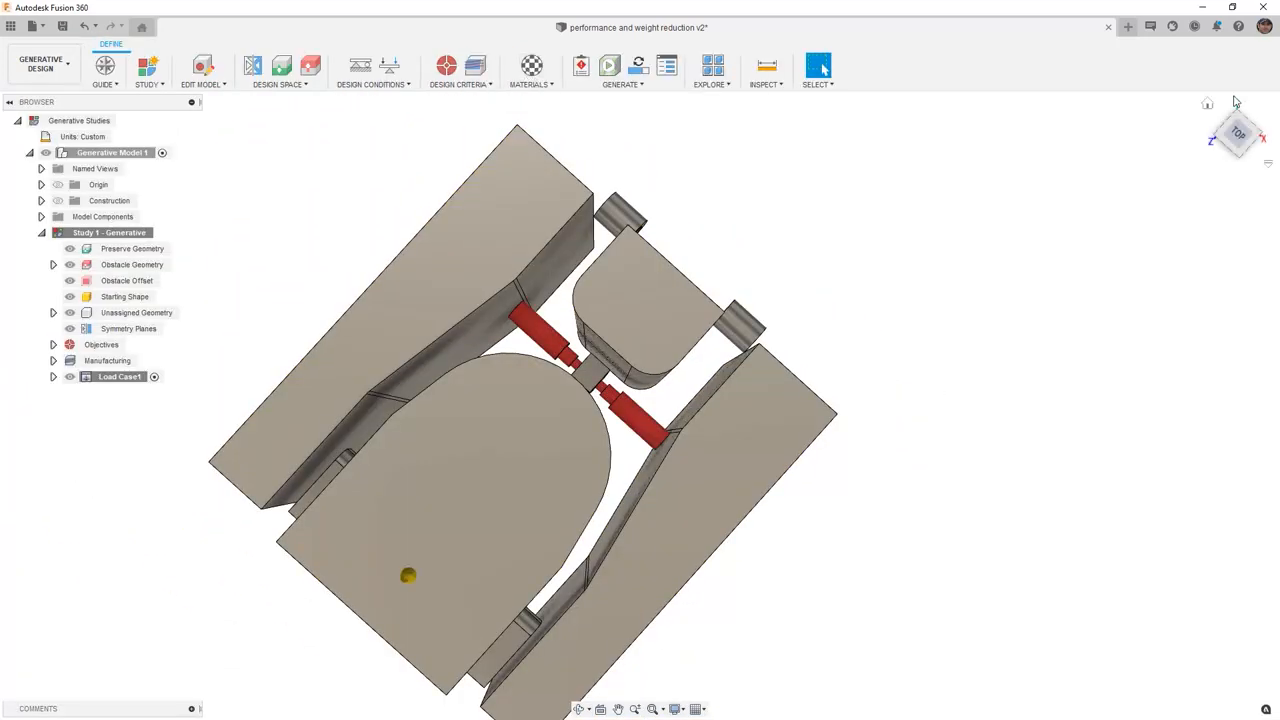
left_click(1203, 104)
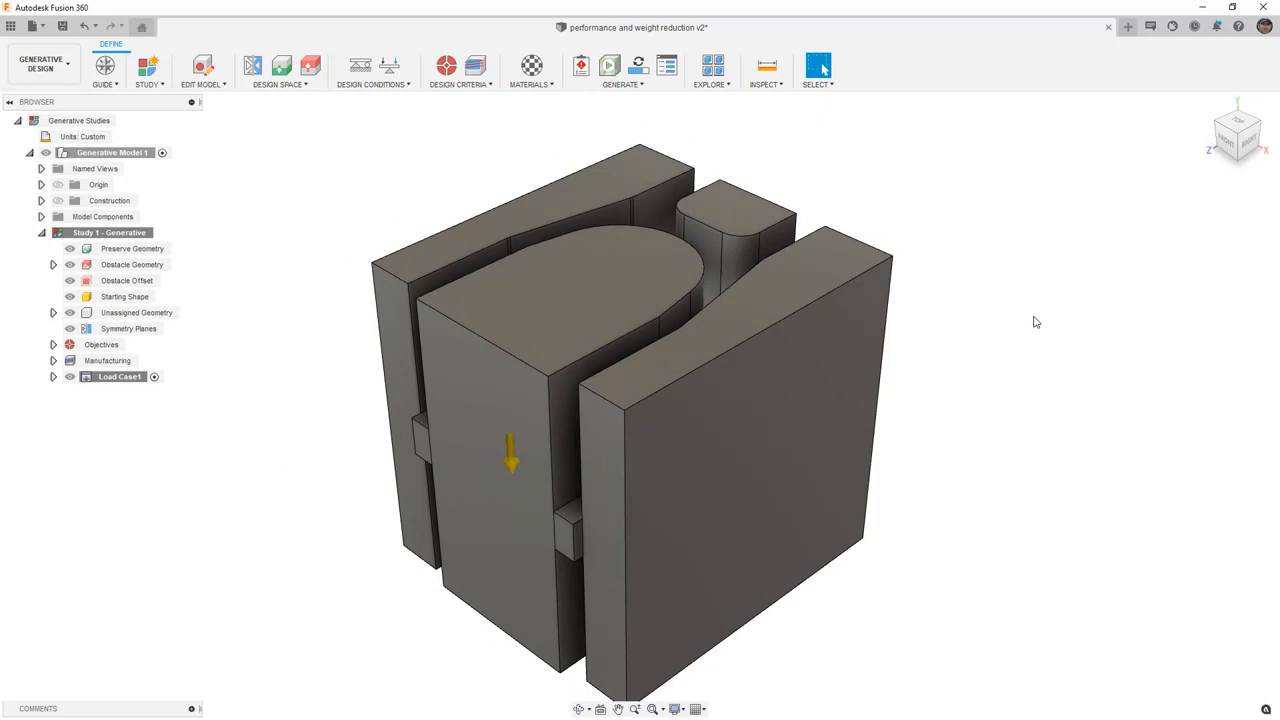
Step: Assign both axle blocks, the Link Preserve body and the two pivots as preserve geometry
left_click(304, 86)
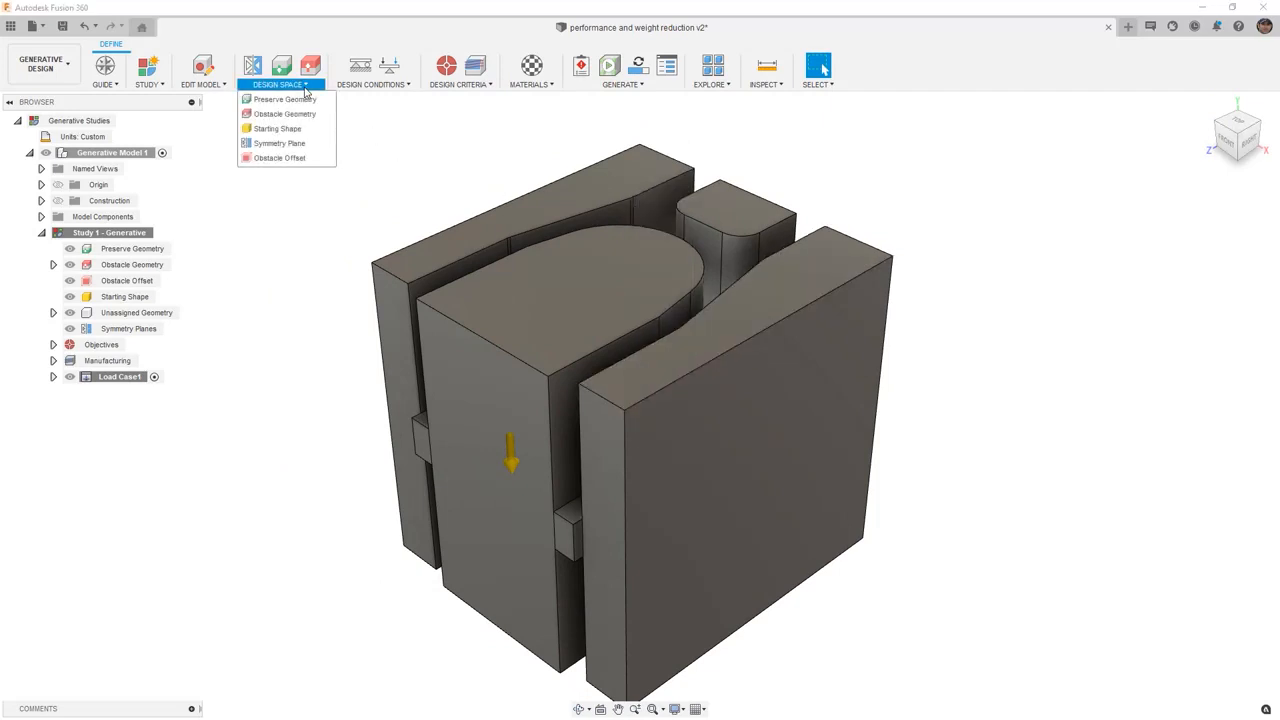
left_click(302, 100)
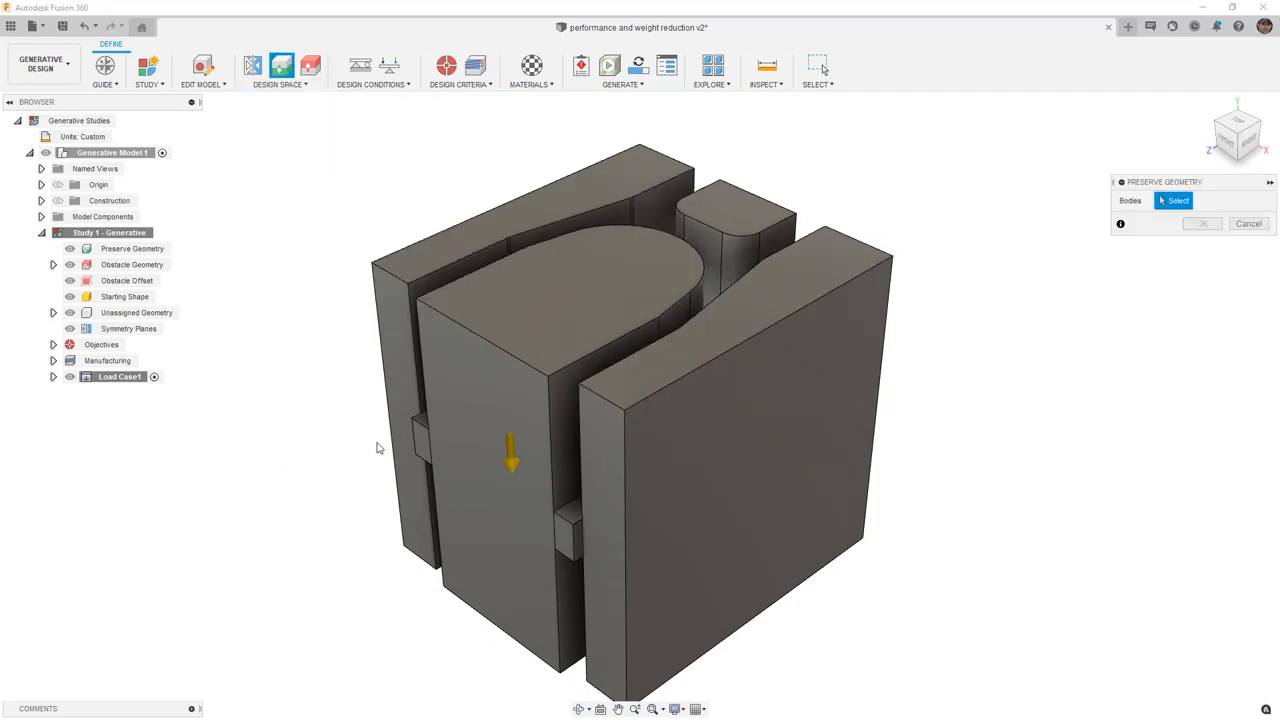
left_click(418, 441)
left_click(590, 522)
mouse_move(620, 323)
middle_mouse_down("shift")
mouse_move(615, 373)
mouse_move(645, 371)
middle_mouse_up("shift")
left_click(688, 358)
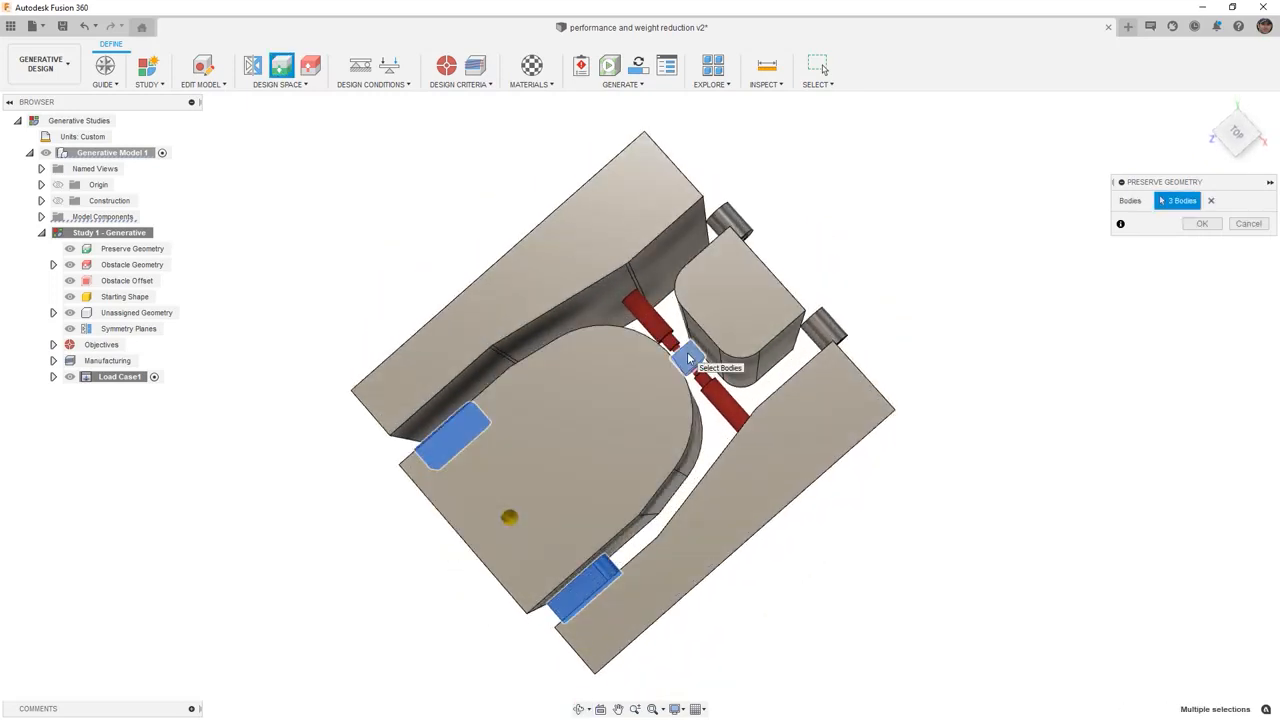
scroll(688, 358, "up", 1)
middle_click_drag(640, 376, 636, 440, "shift")
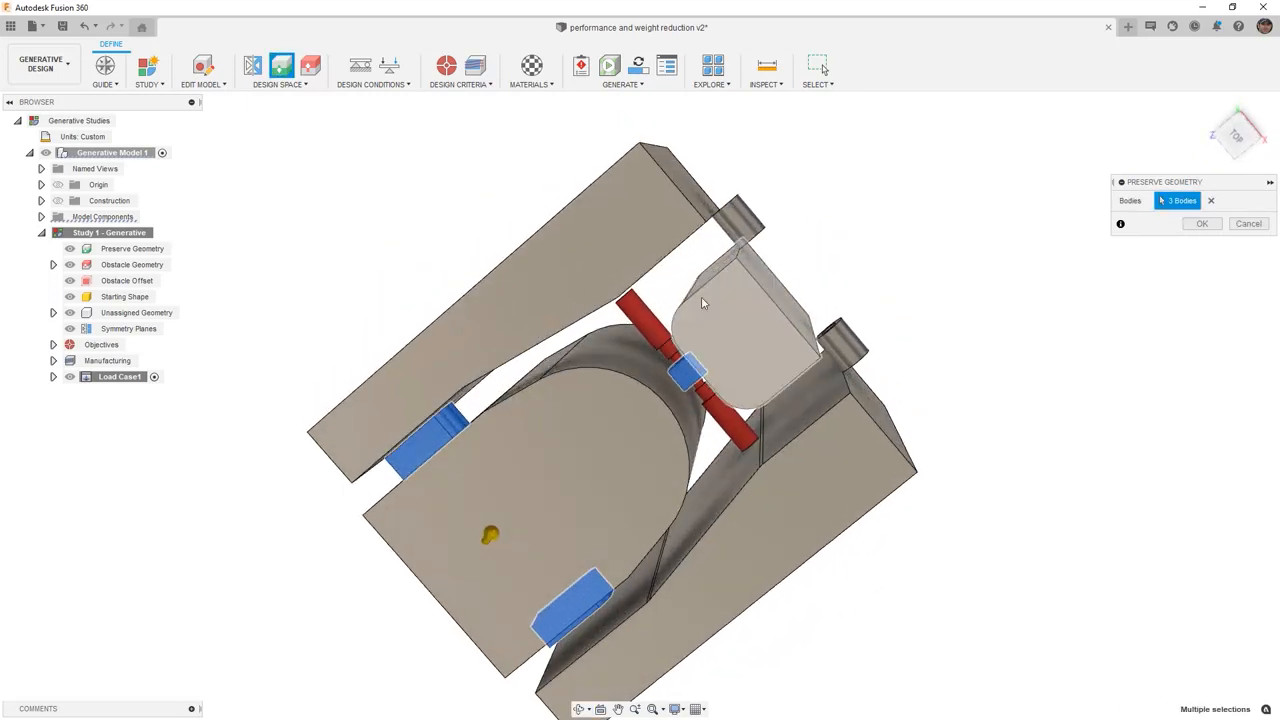
left_click(737, 218)
left_click(843, 339)
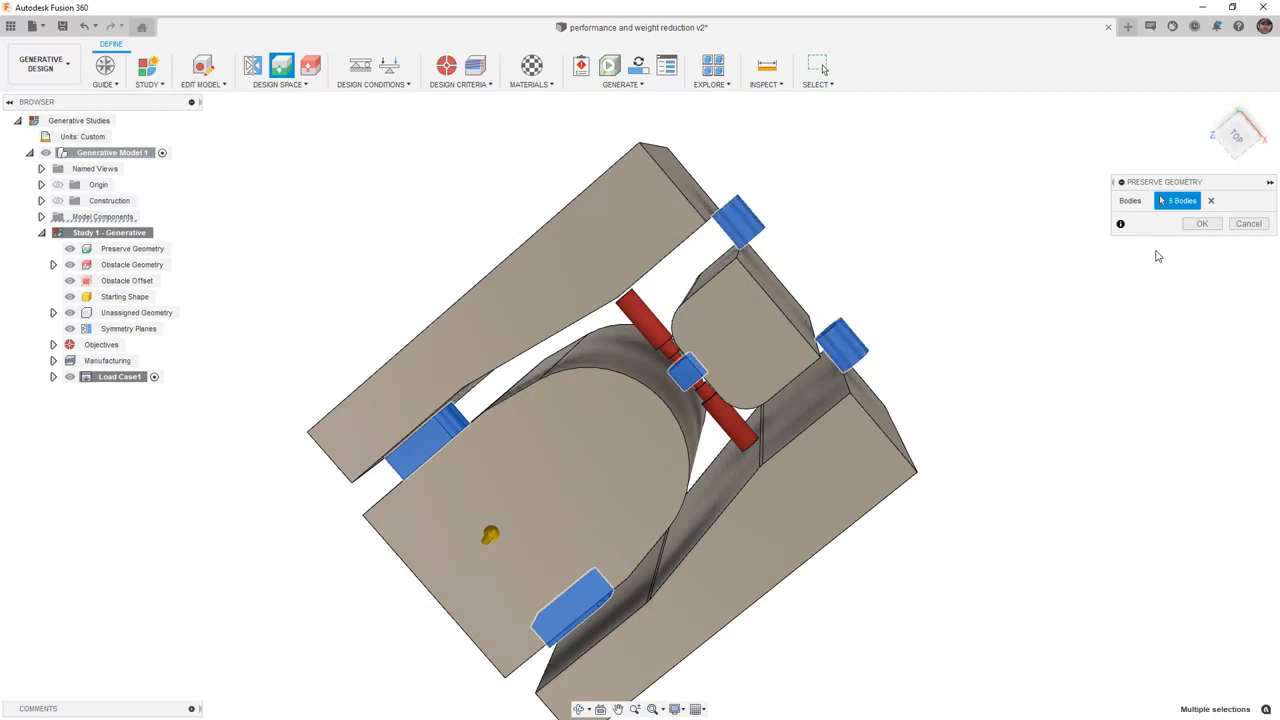
left_click(1200, 224)
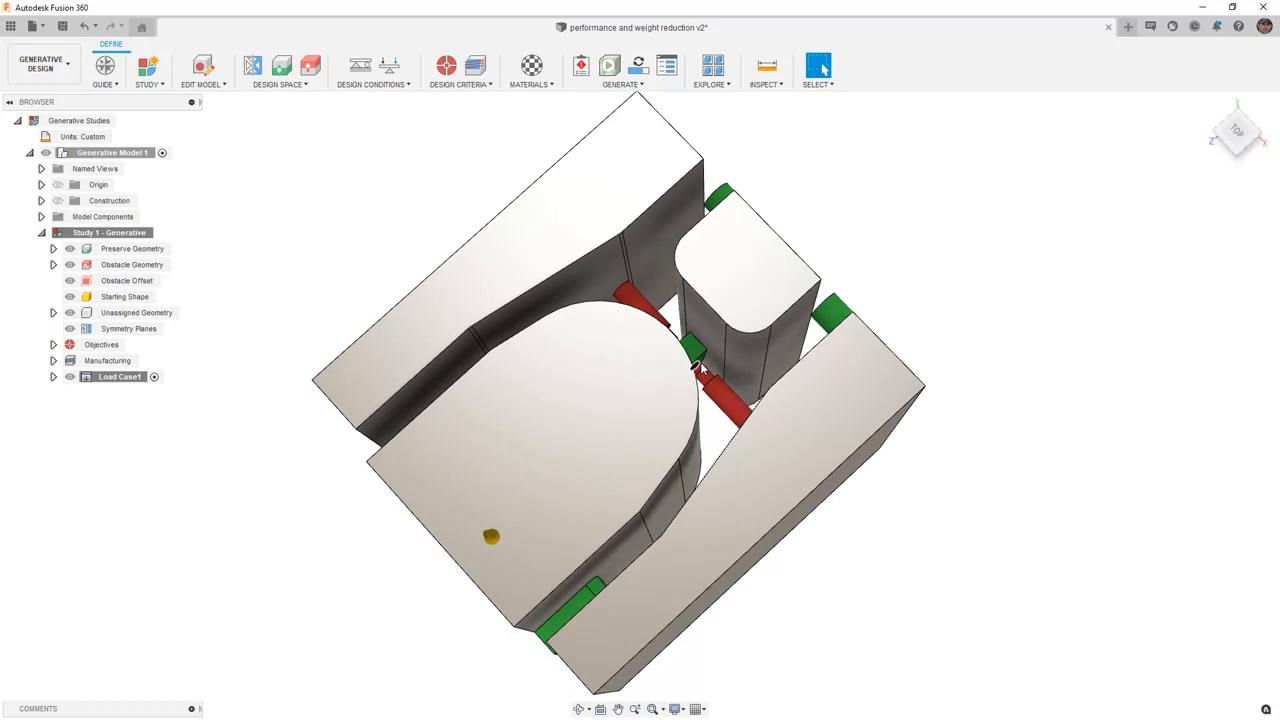
Step: Assign Body64 and the SA Left Ob, SA Shock Ob, SA Tire Ob and SA Right Ob bodies as obstacle geometry
left_click(310, 65)
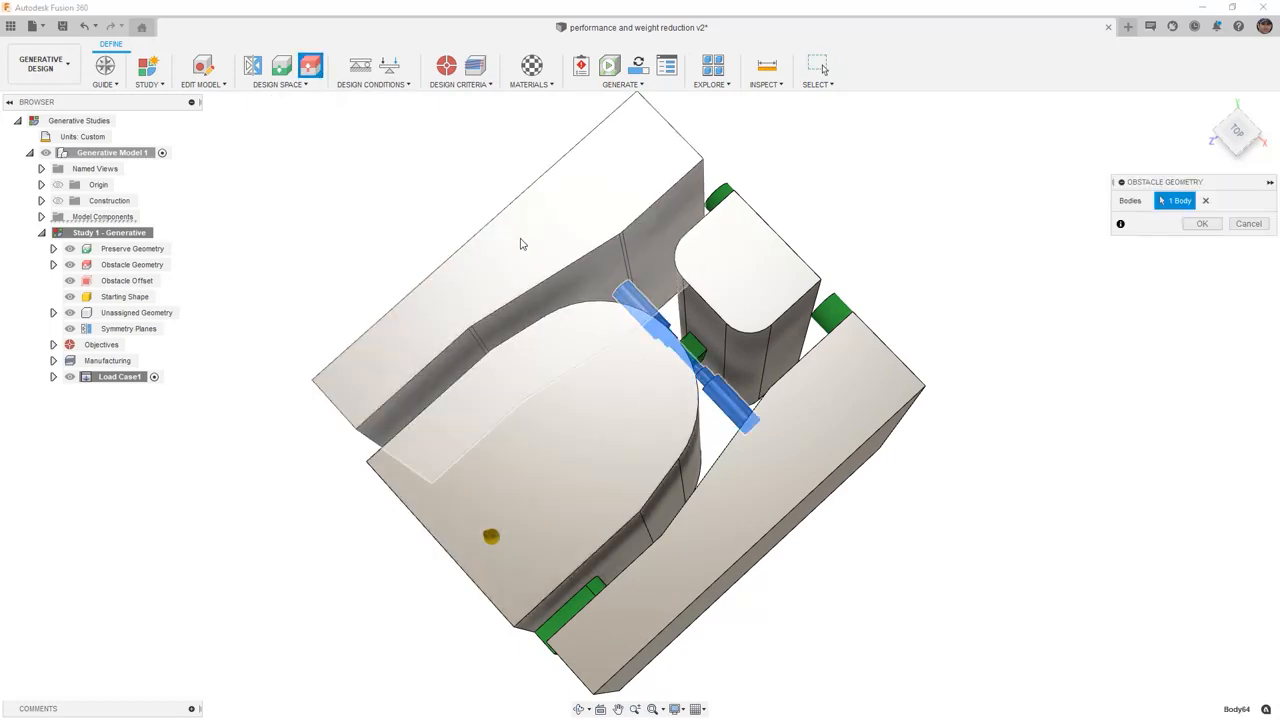
left_click(520, 244)
left_click(745, 290)
left_click(580, 430)
left_click(870, 420)
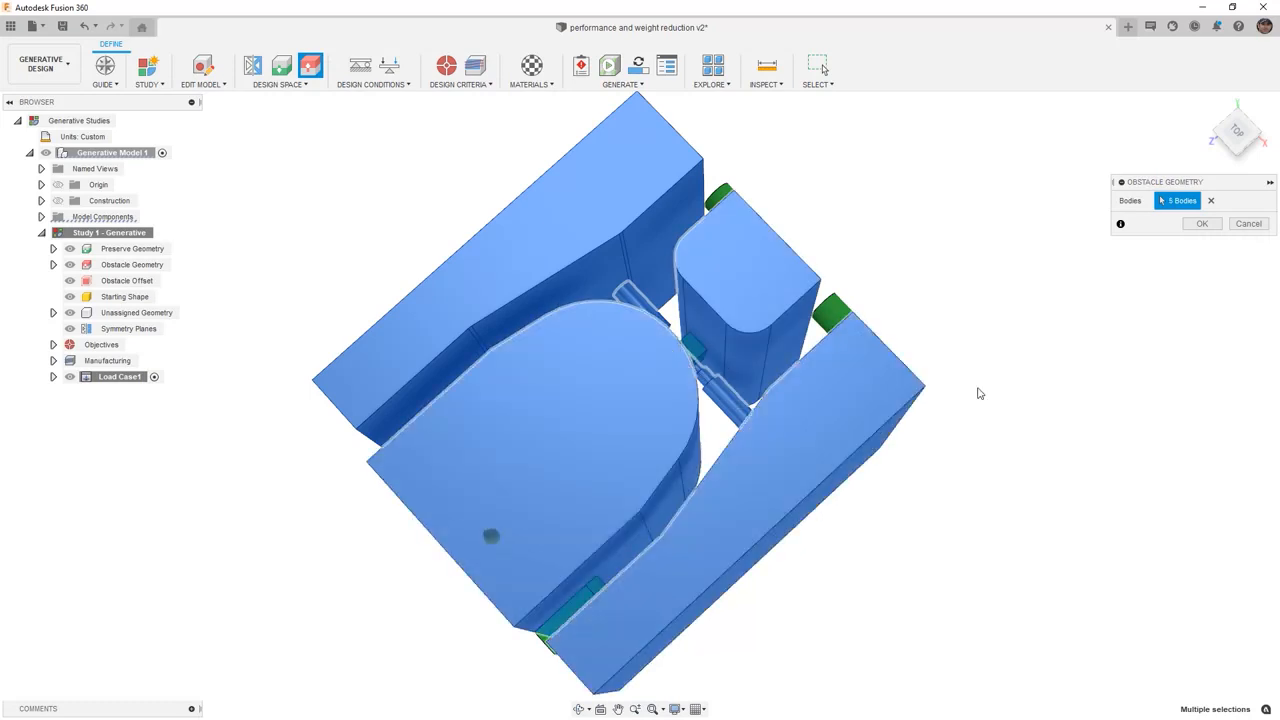
left_click(1201, 224)
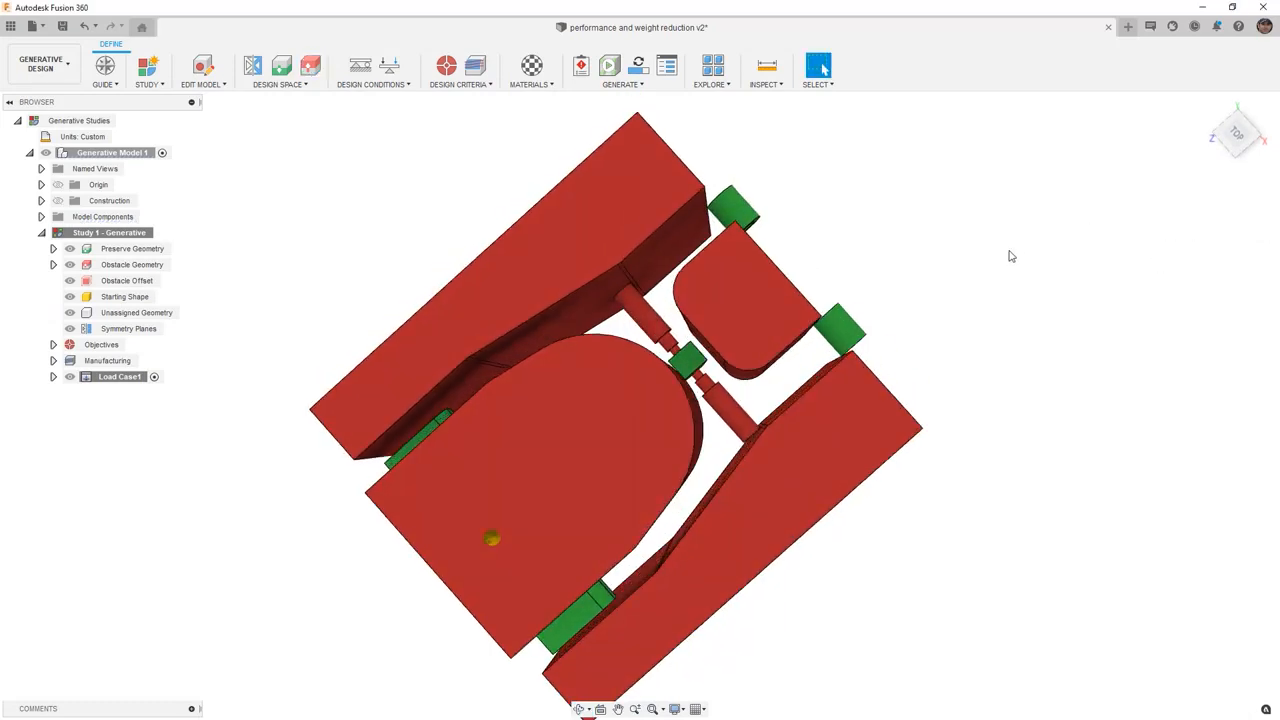
Step: Open the generative model for editing and suppress the timeline feature that removes the Suspension Link component
left_click(202, 66)
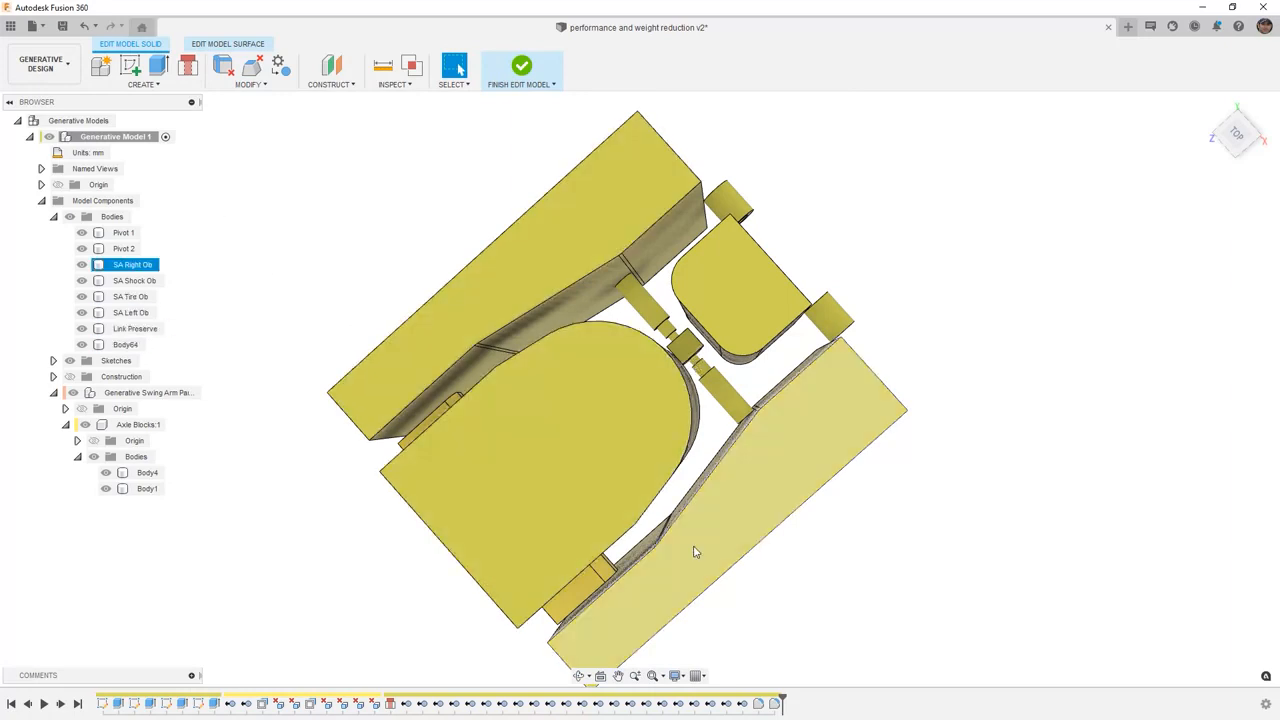
left_click(710, 704)
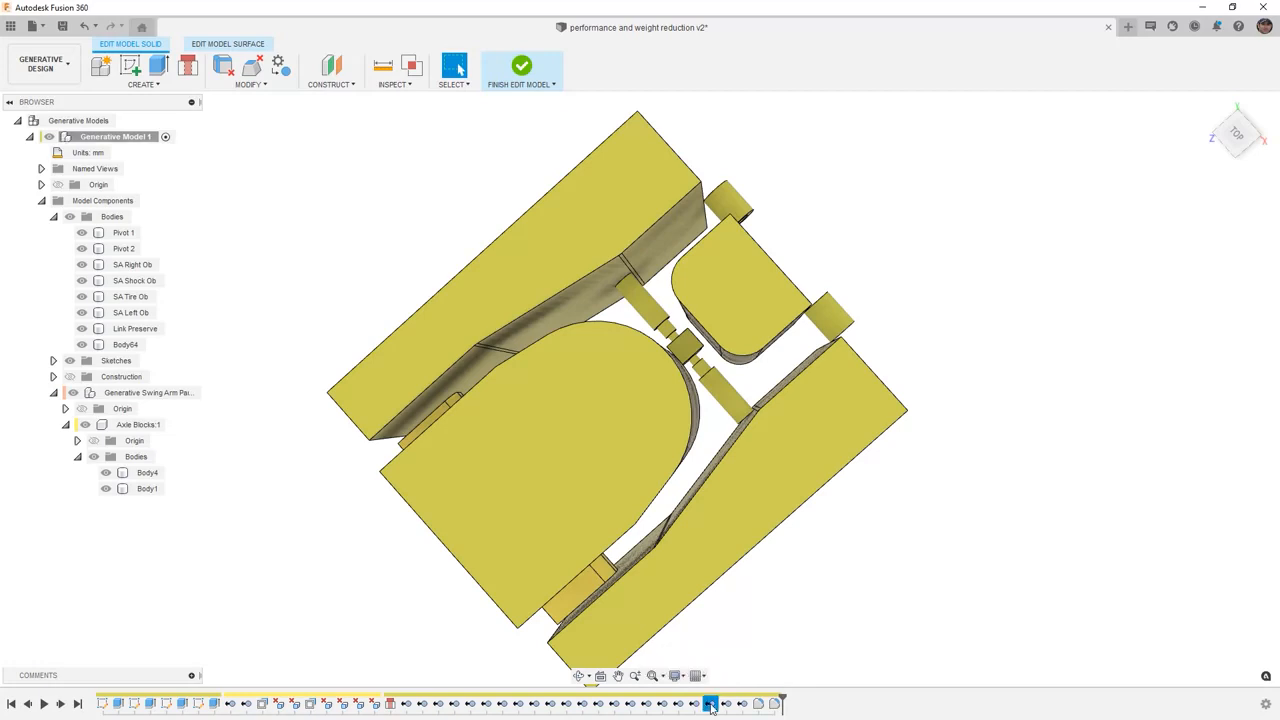
right_click(710, 704)
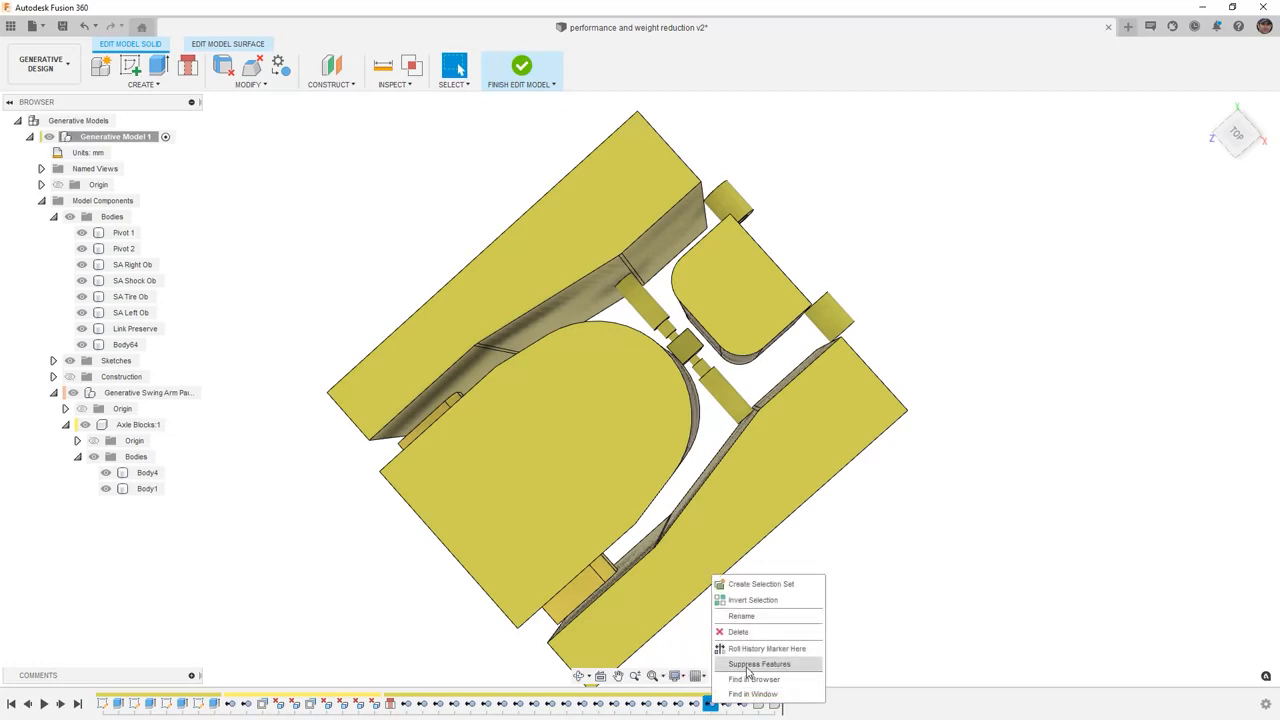
left_click(748, 674)
middle_click_drag(872, 568, 807, 631, "shift")
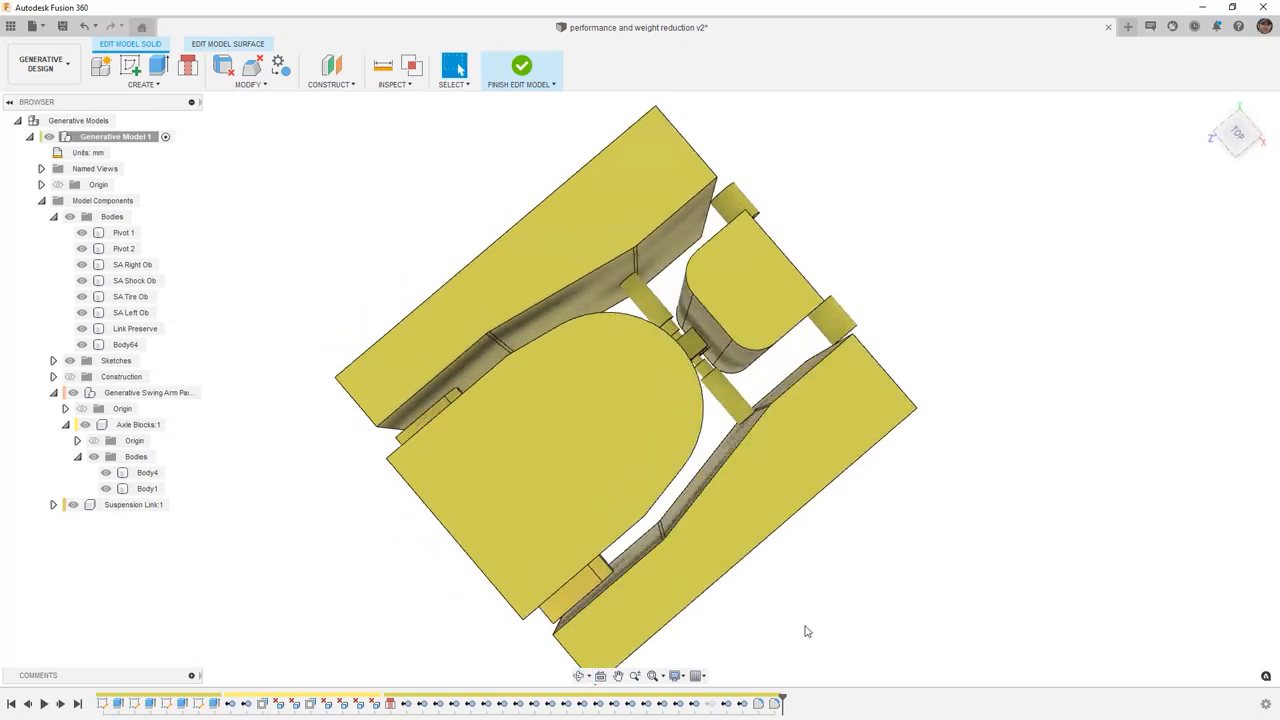
Step: Suppress the timeline feature that removes the Suspension crank component
right_click(693, 705)
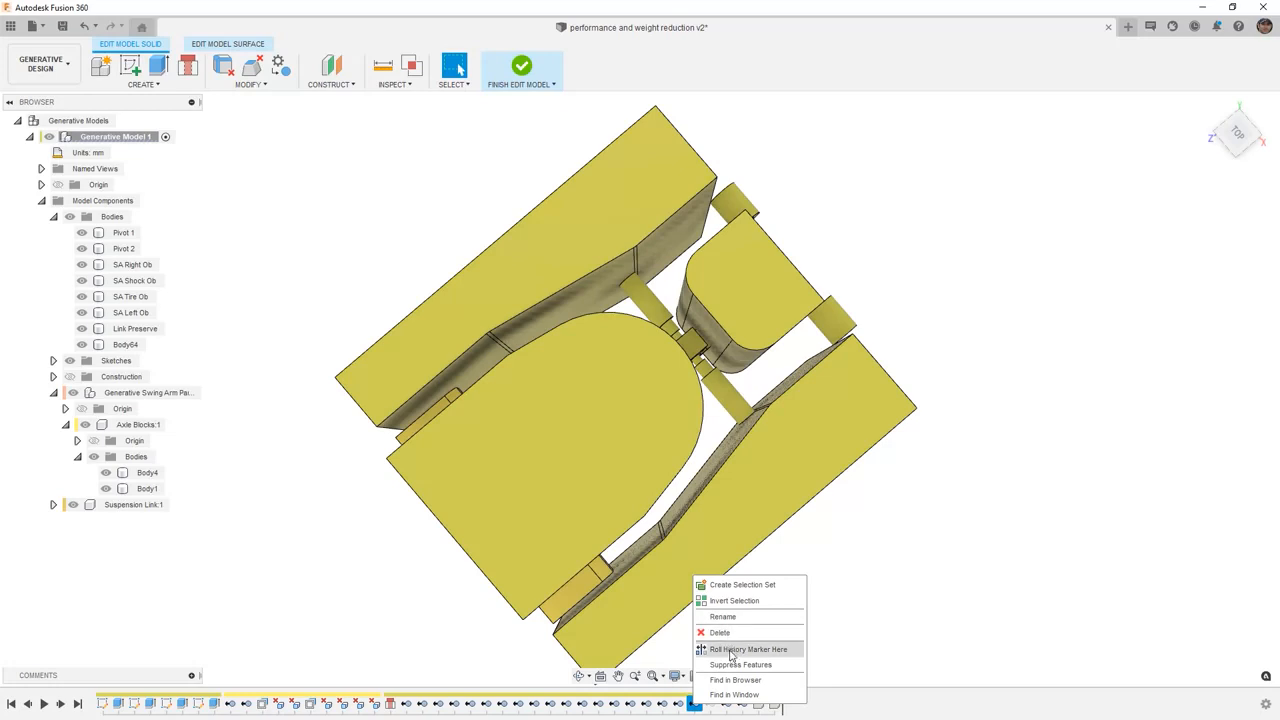
left_click(738, 664)
mouse_move(759, 606)
middle_mouse_down("shift")
mouse_move(740, 609)
mouse_move(746, 599)
middle_mouse_up("shift")
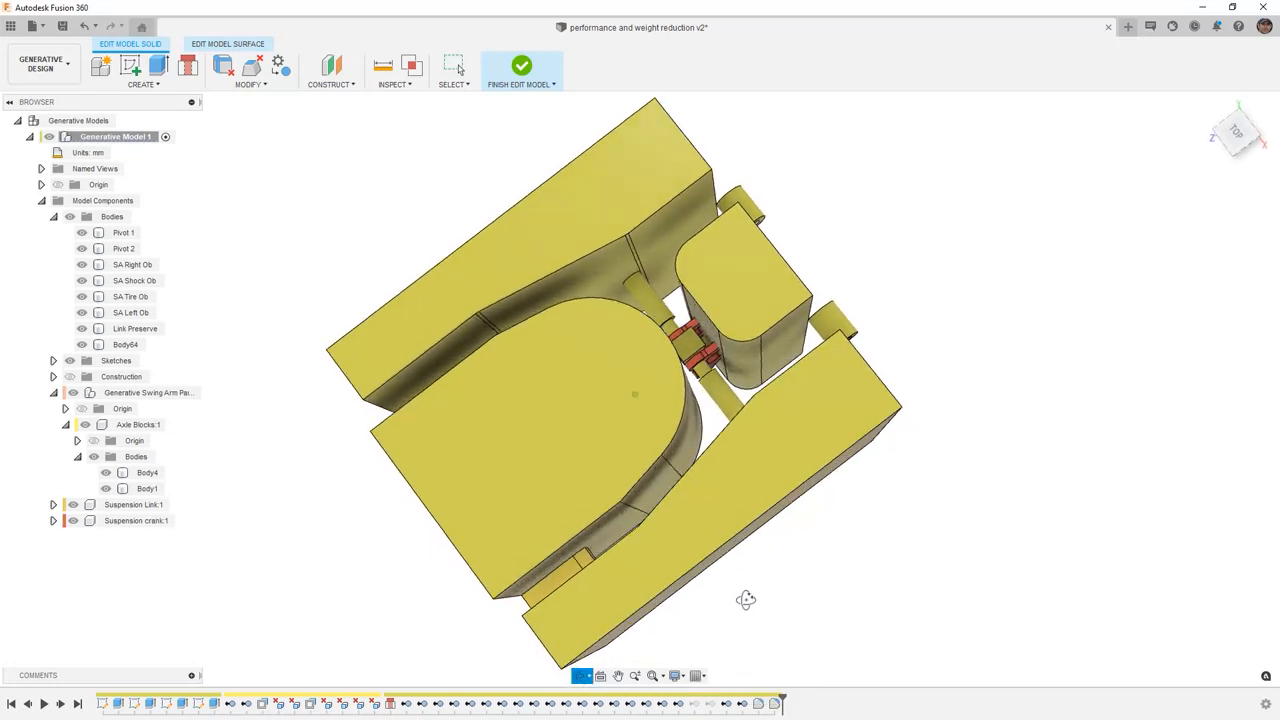
Step: Unsuppress the timeline feature that removes the Suspension Link and finish editing the generative model
left_click(713, 705)
right_click(713, 705)
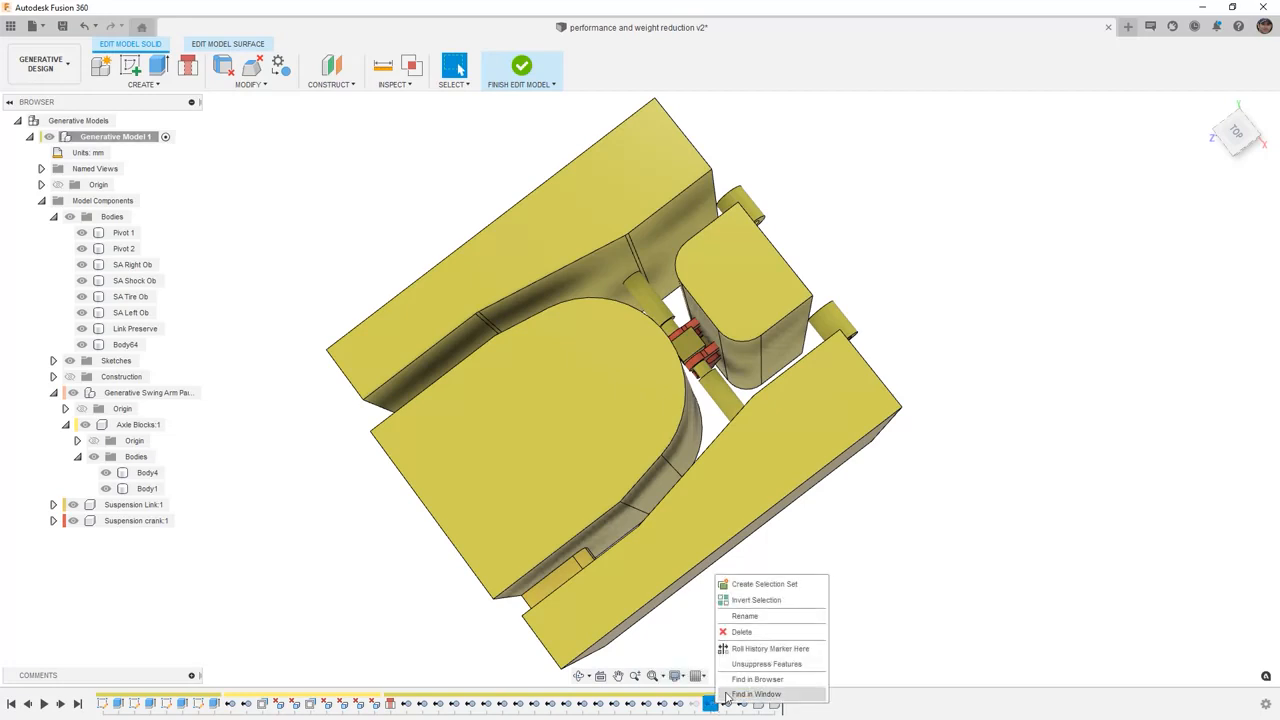
left_click(761, 665)
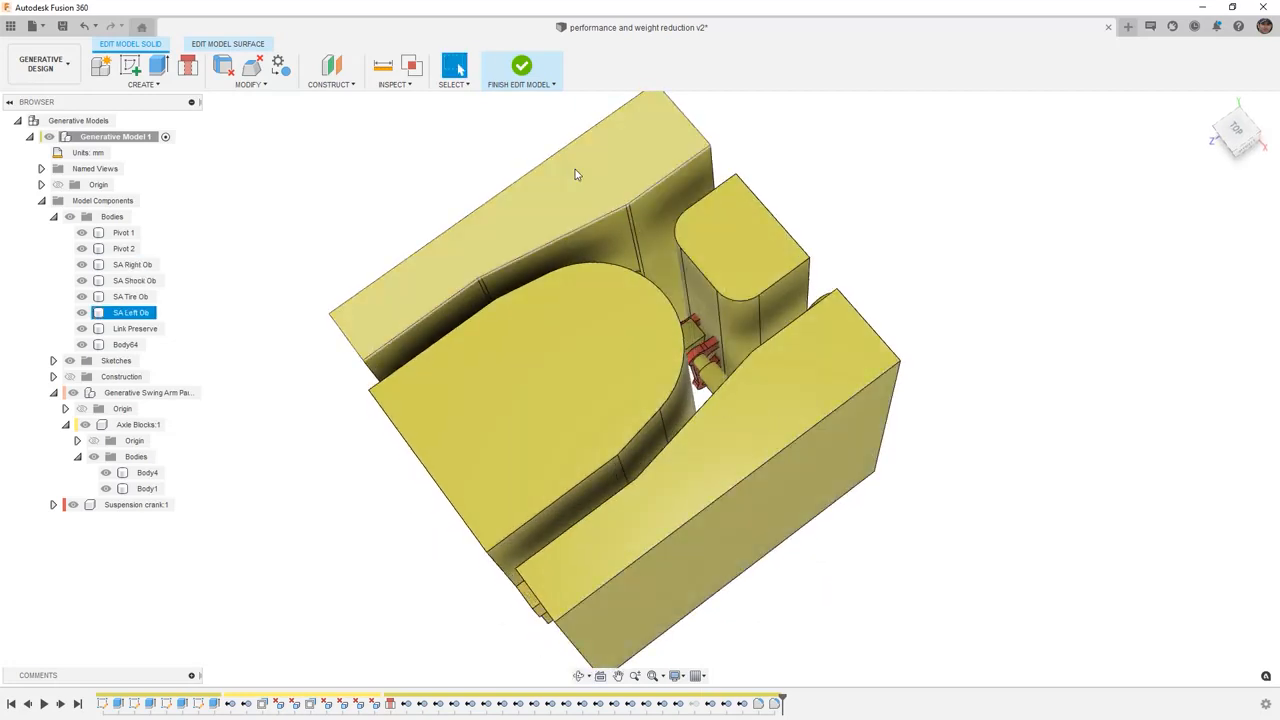
left_click(521, 70)
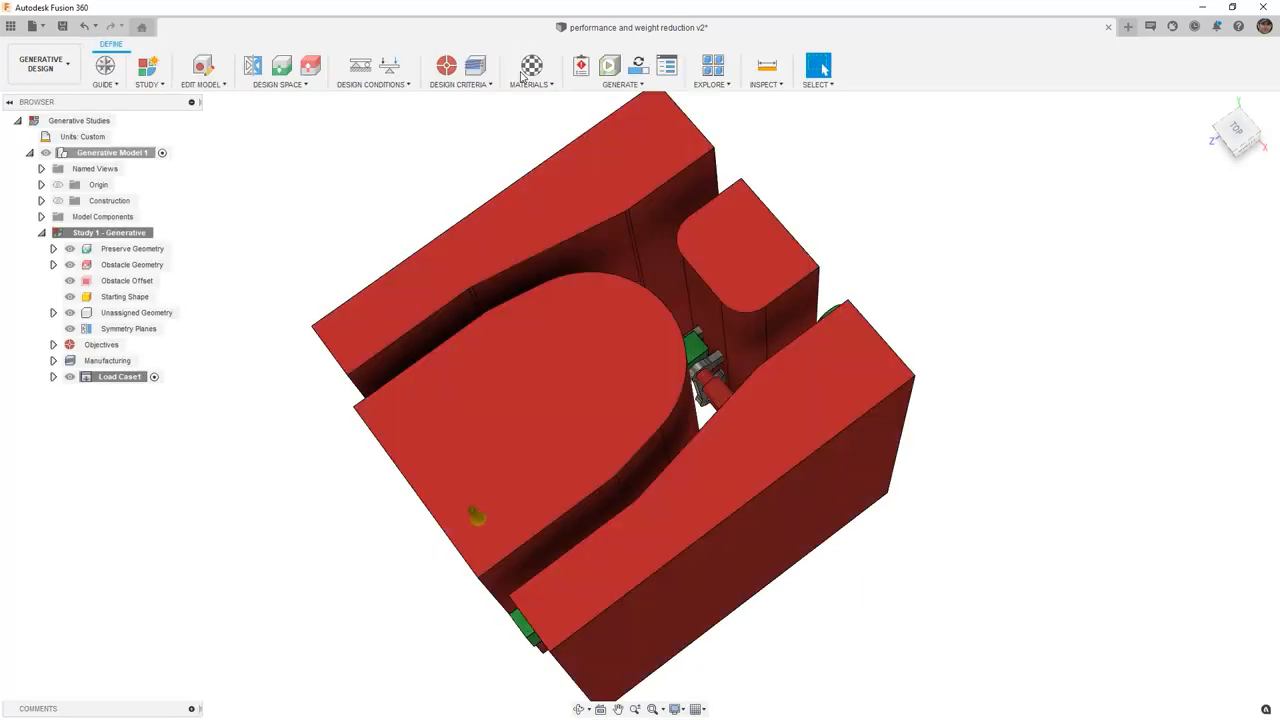
Step: Add the Suspension crank to the obstacle geometry and return to the home view
left_click(311, 66)
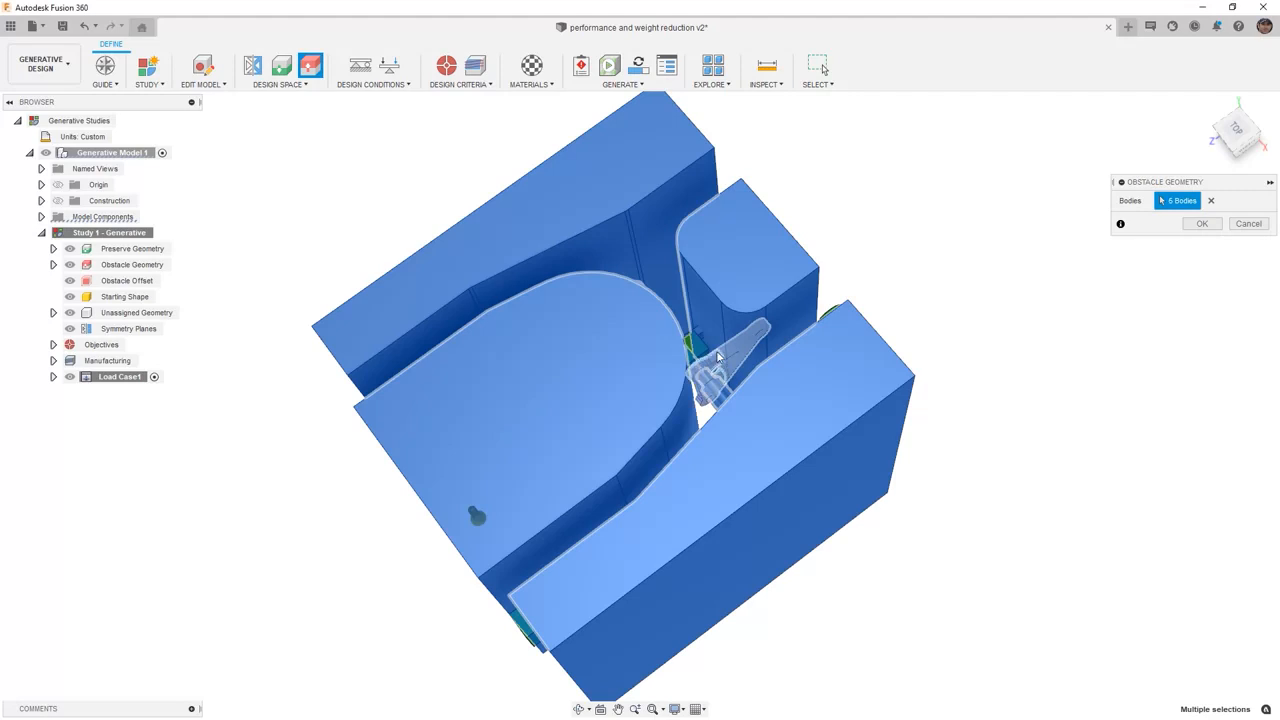
left_click(1202, 223)
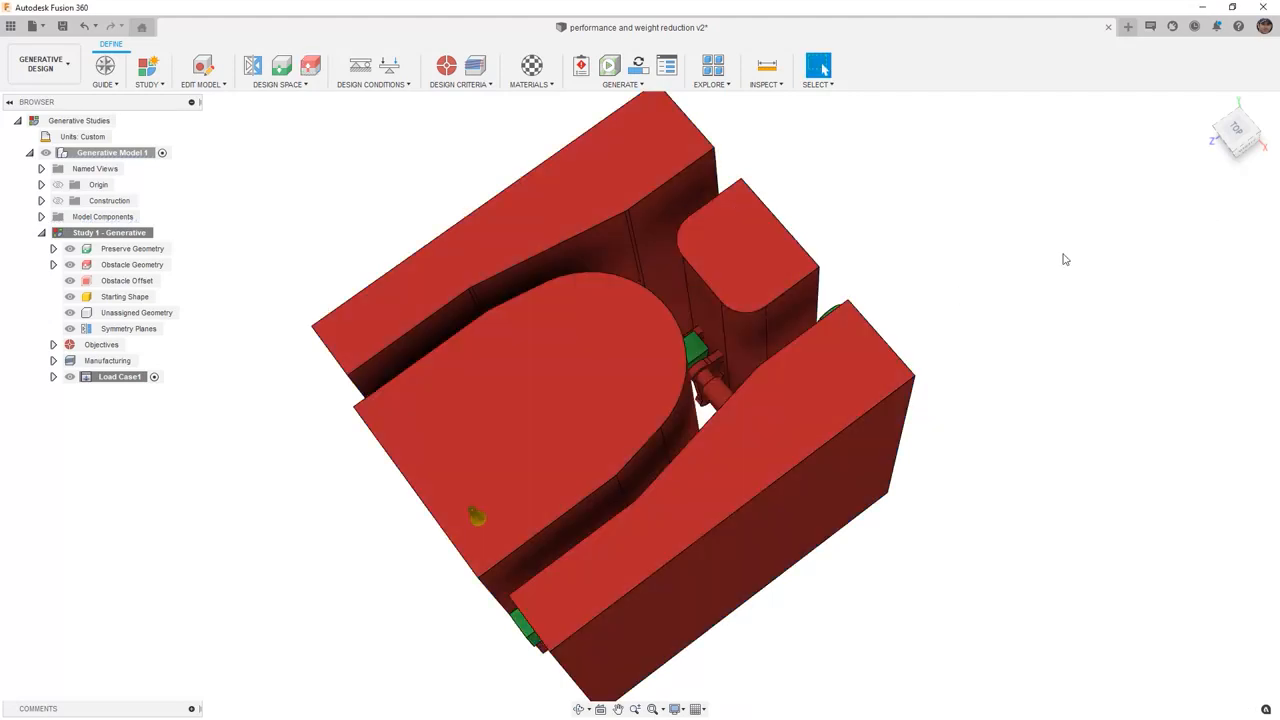
middle_click_drag(921, 312, 932, 285, "shift")
left_click(1209, 105)
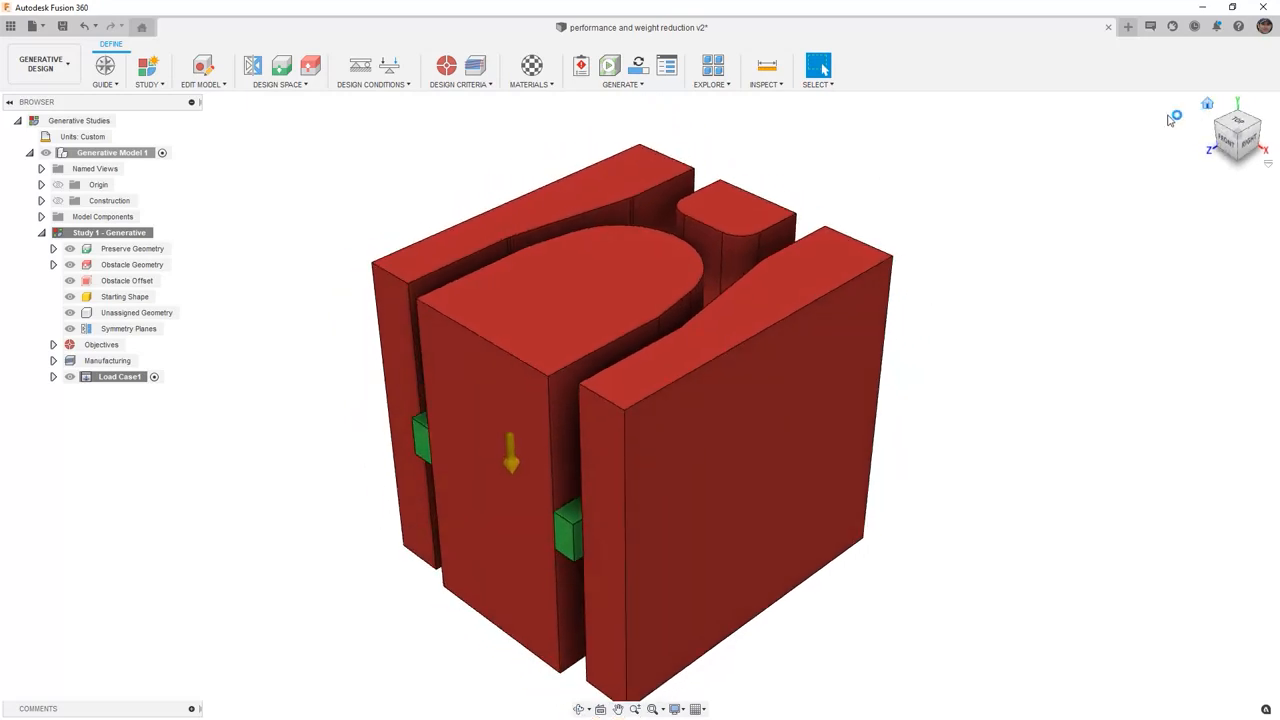
Step: Hide the obstacle geometry and apply a radial, axial and tangential pin constraint to the bore of the pivot on the SA Right Ob side
left_click(70, 264)
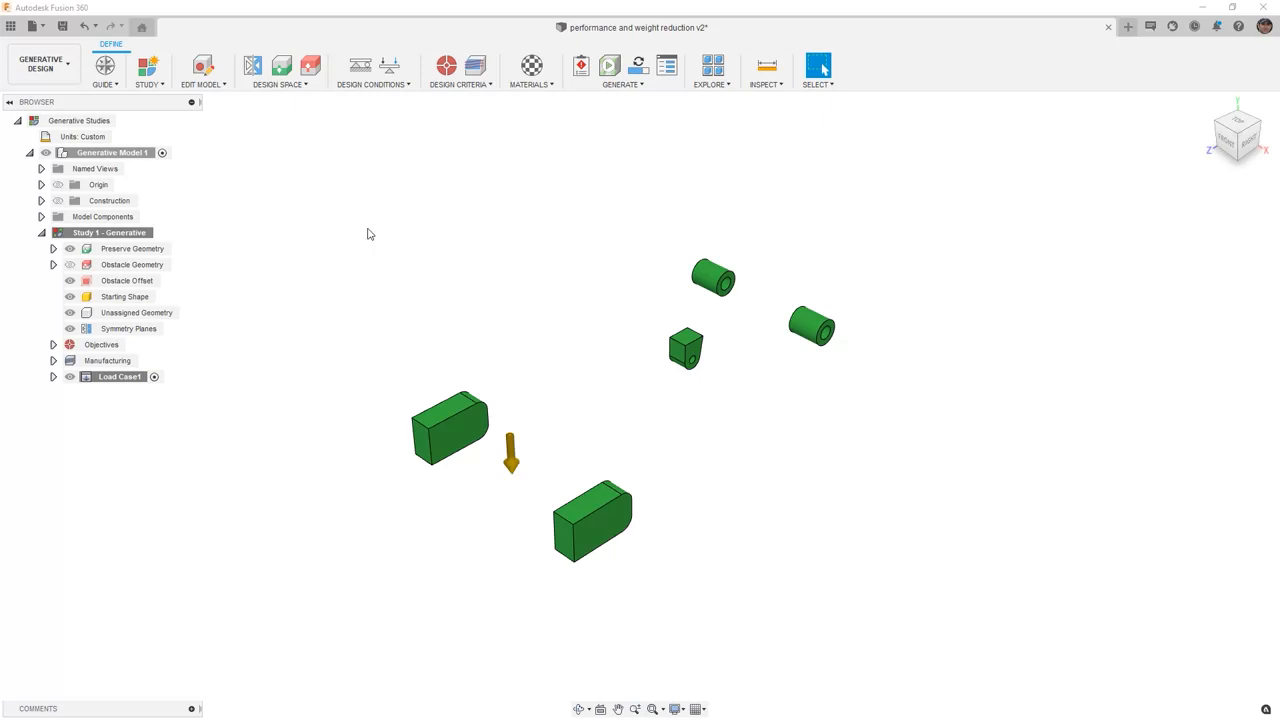
left_click(361, 66)
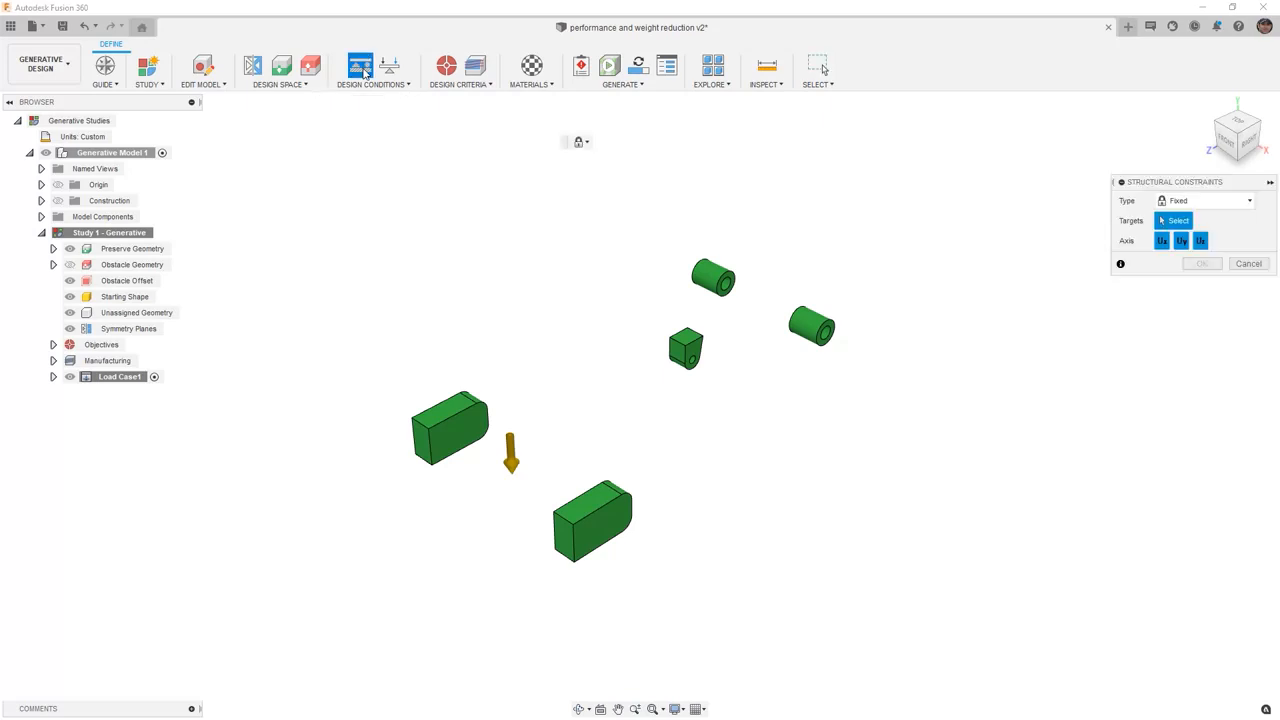
scroll(850, 345, "up", 2)
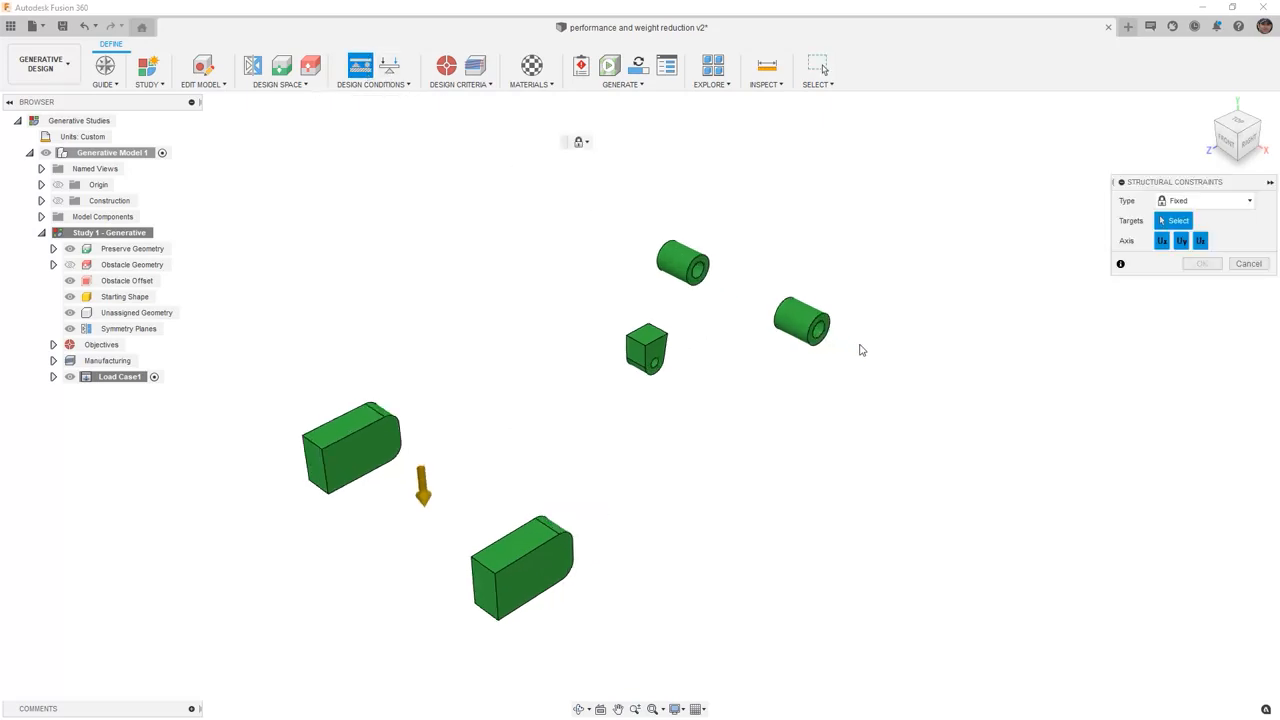
left_click(1195, 202)
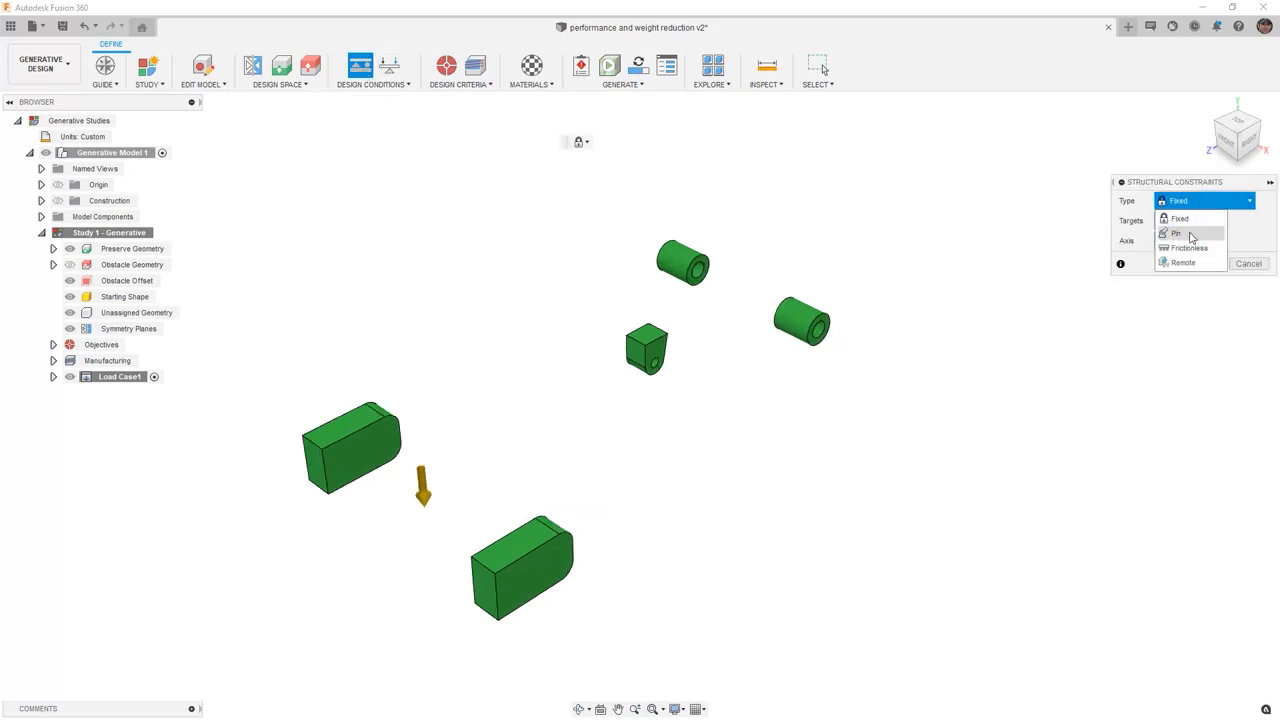
left_click(1190, 233)
left_click(820, 336)
left_click(1169, 282)
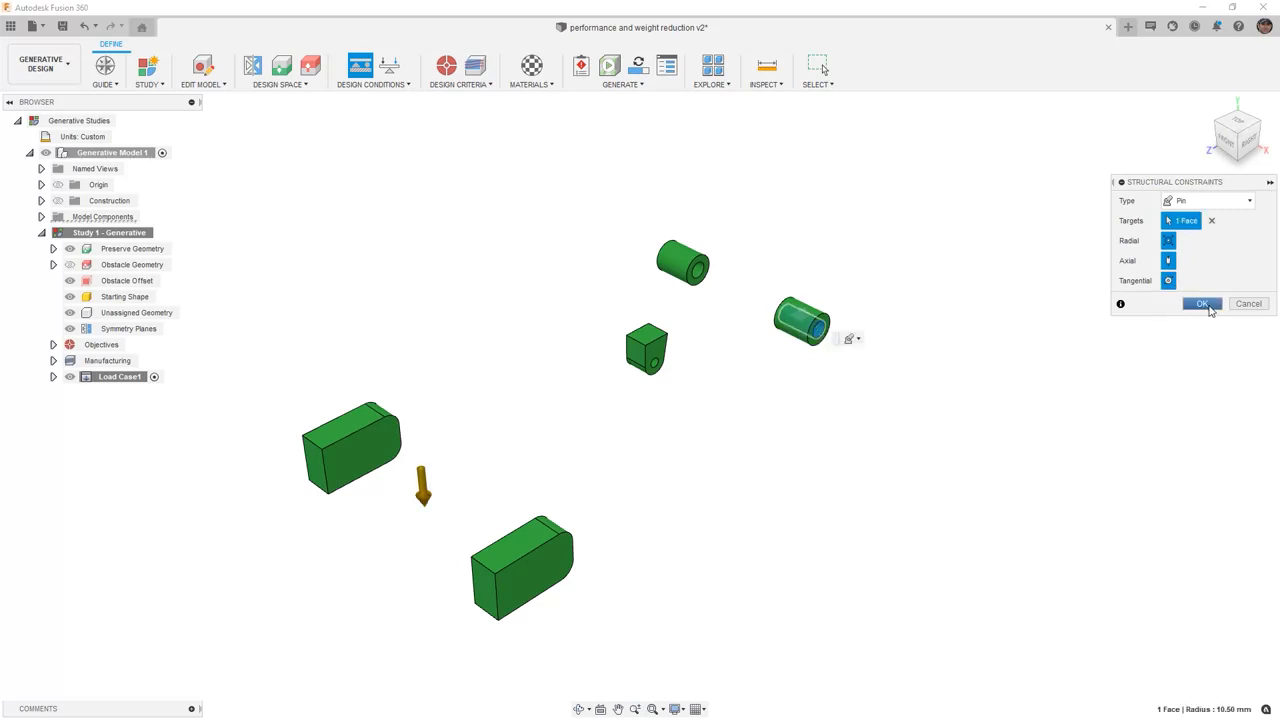
left_click(1202, 303)
Step: Apply a pin constraint, fixed radially, axially and tangentially, to the bore of the pivot on the SA Left Ob side
right_click(934, 278)
left_click(934, 252)
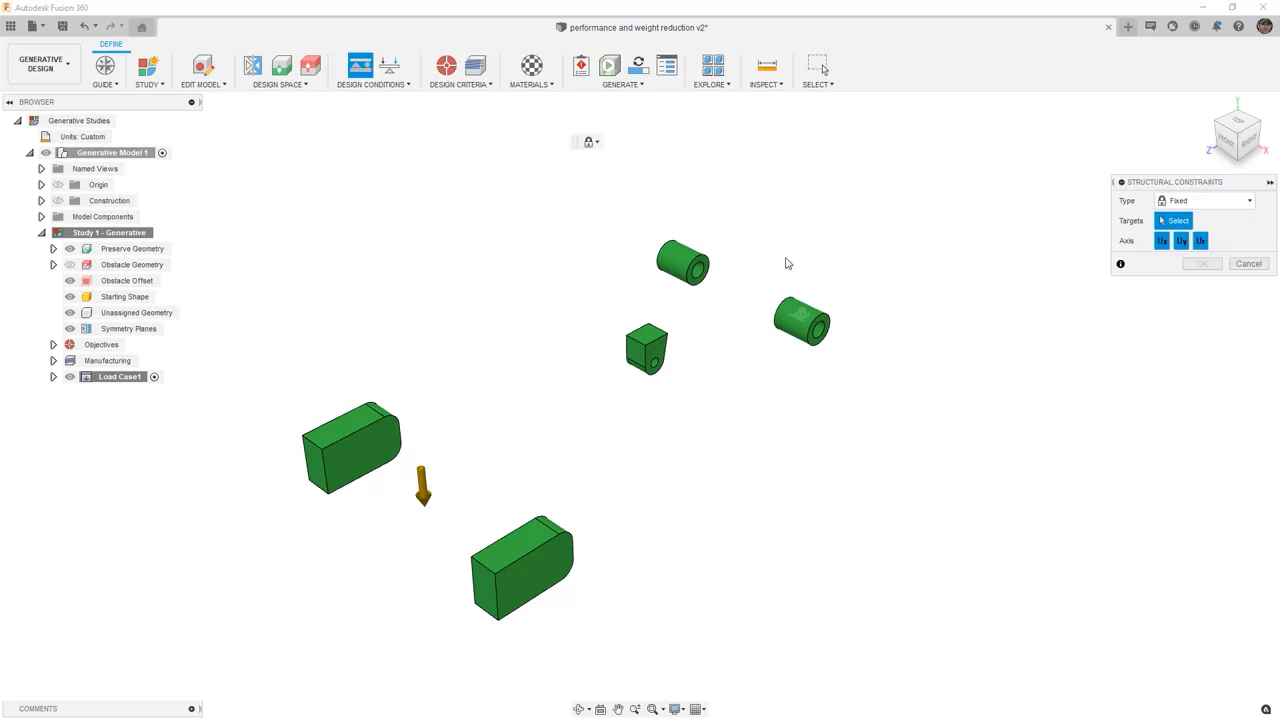
left_click(695, 264)
left_click(1210, 201)
left_click(1200, 237)
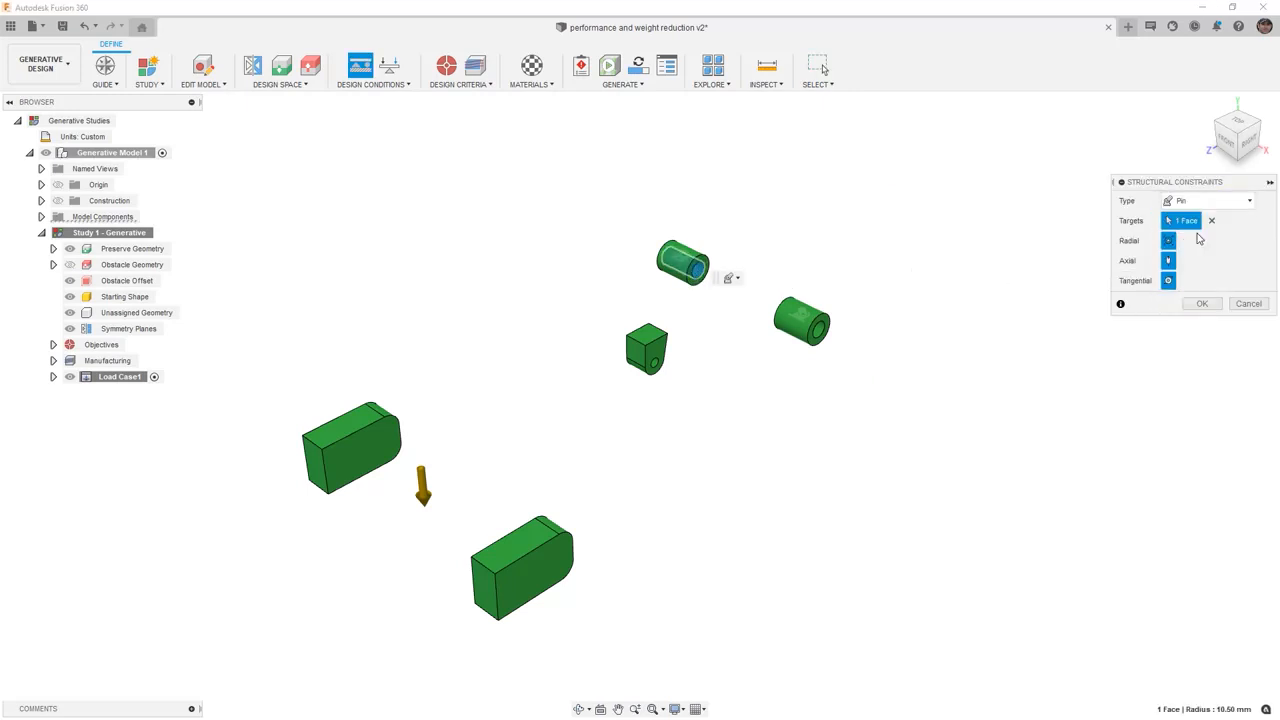
left_click(1203, 304)
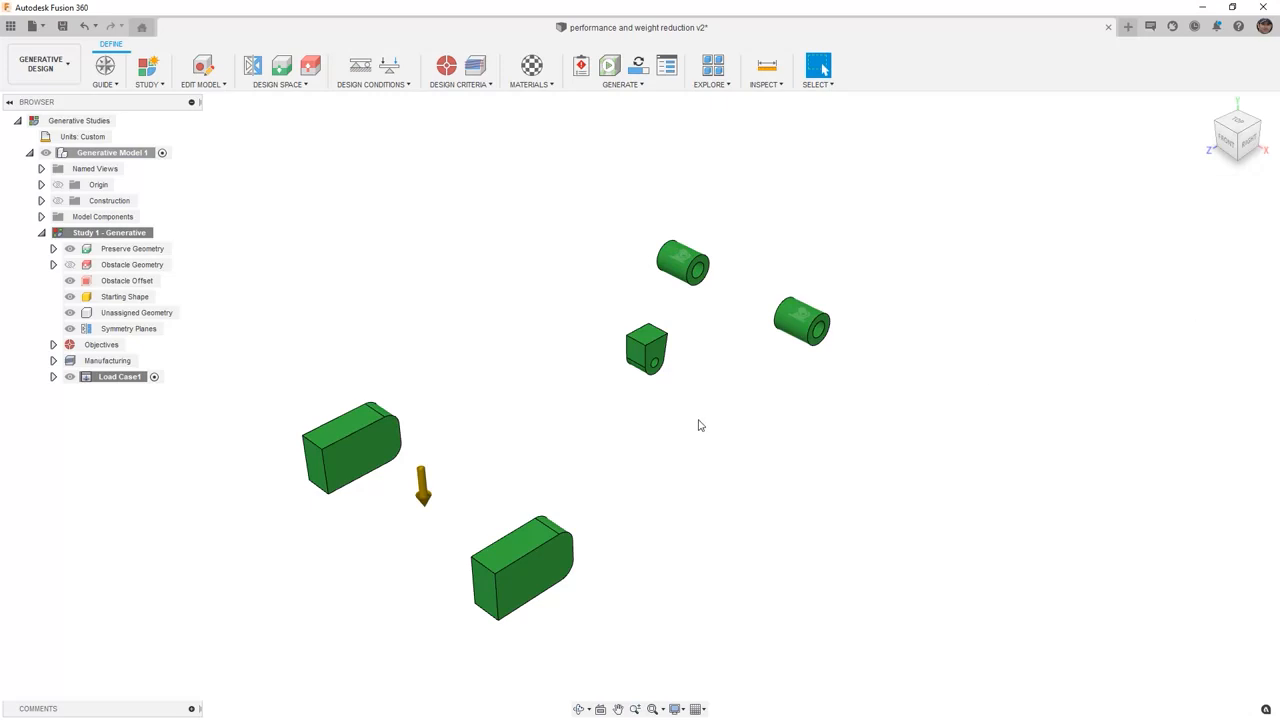
Step: Apply an upward structural force with a magnitude of 1 lbforce to the bottom faces of both axle blocks
left_click(394, 70)
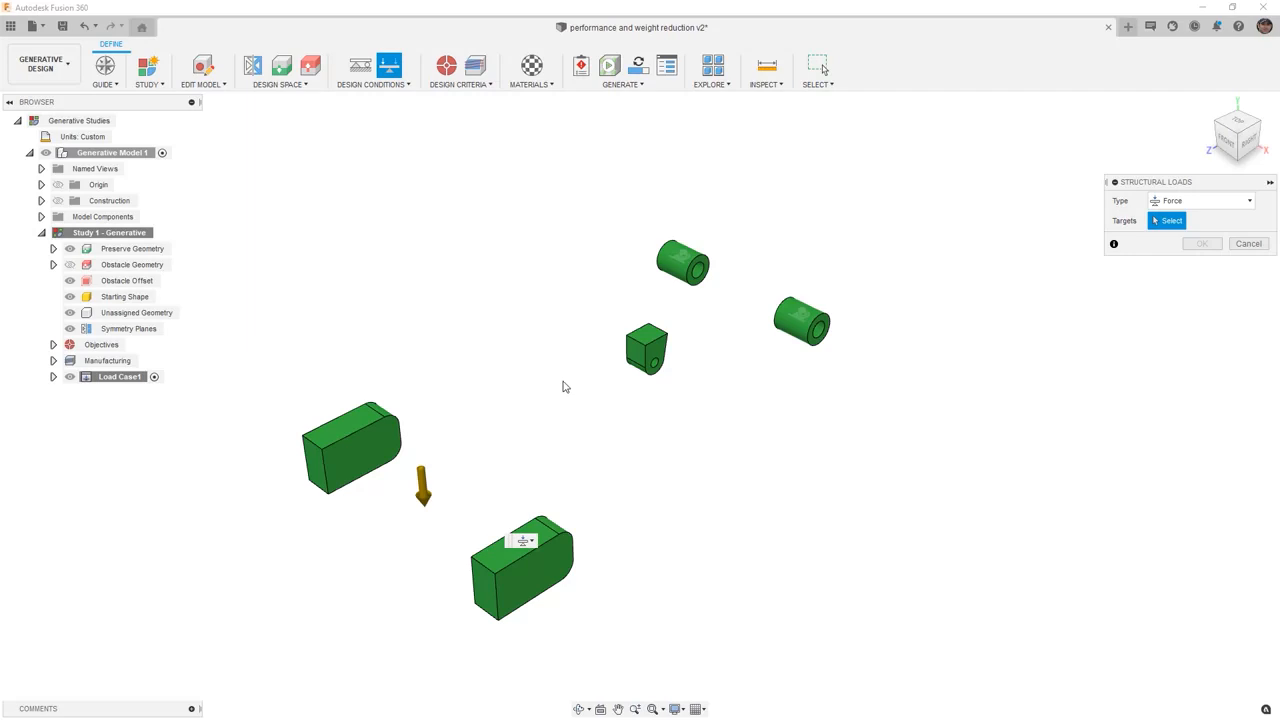
middle_click_drag(566, 466, 540, 414, "shift")
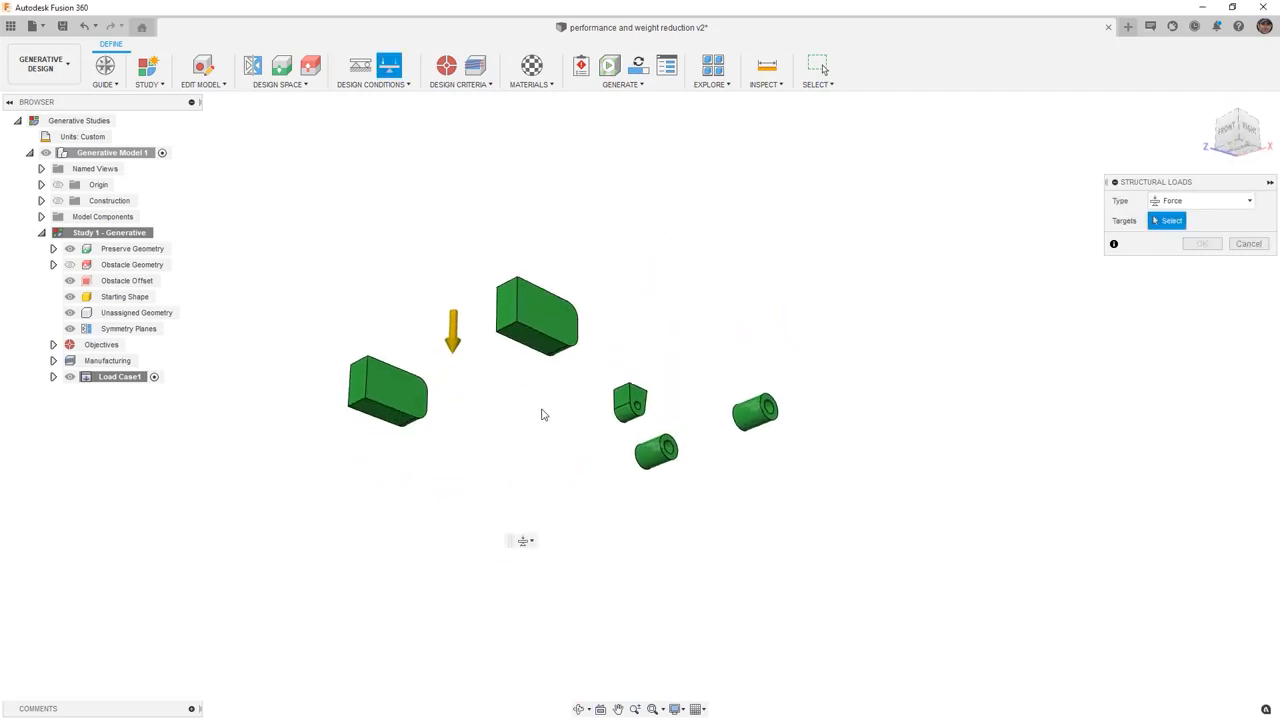
left_click(378, 412)
left_click(520, 340)
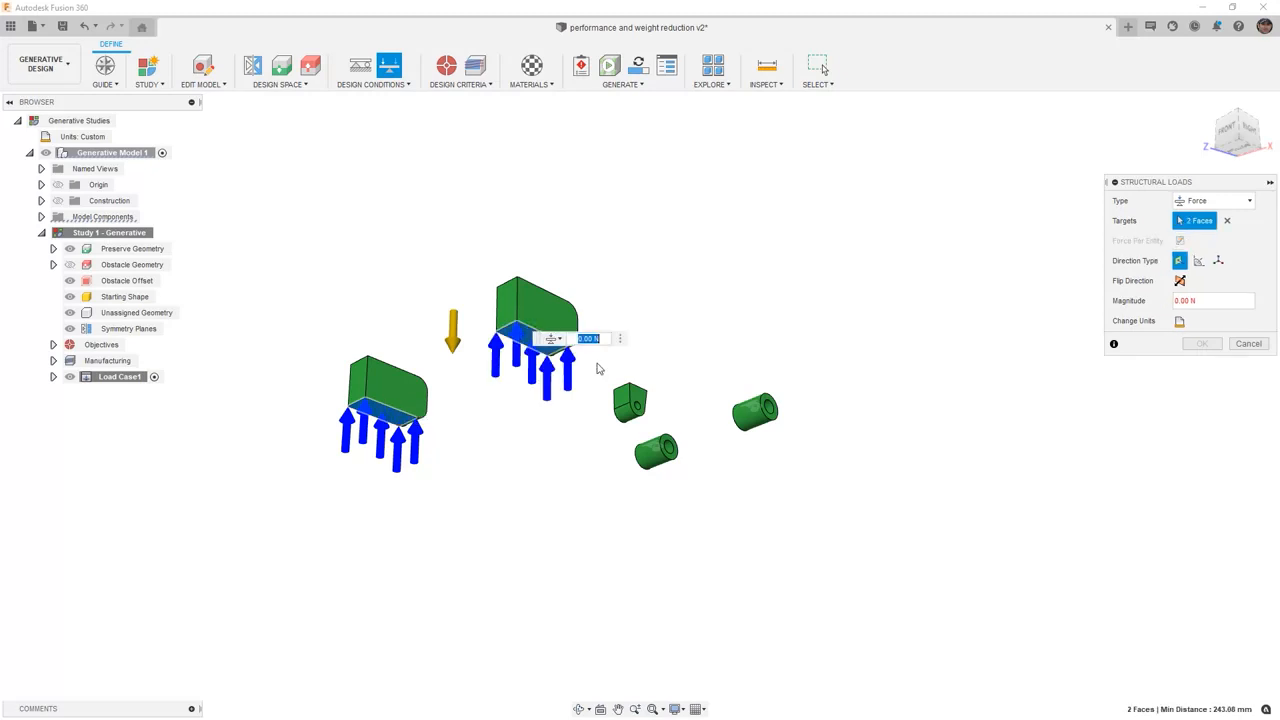
left_click(1179, 321)
left_click(1218, 321)
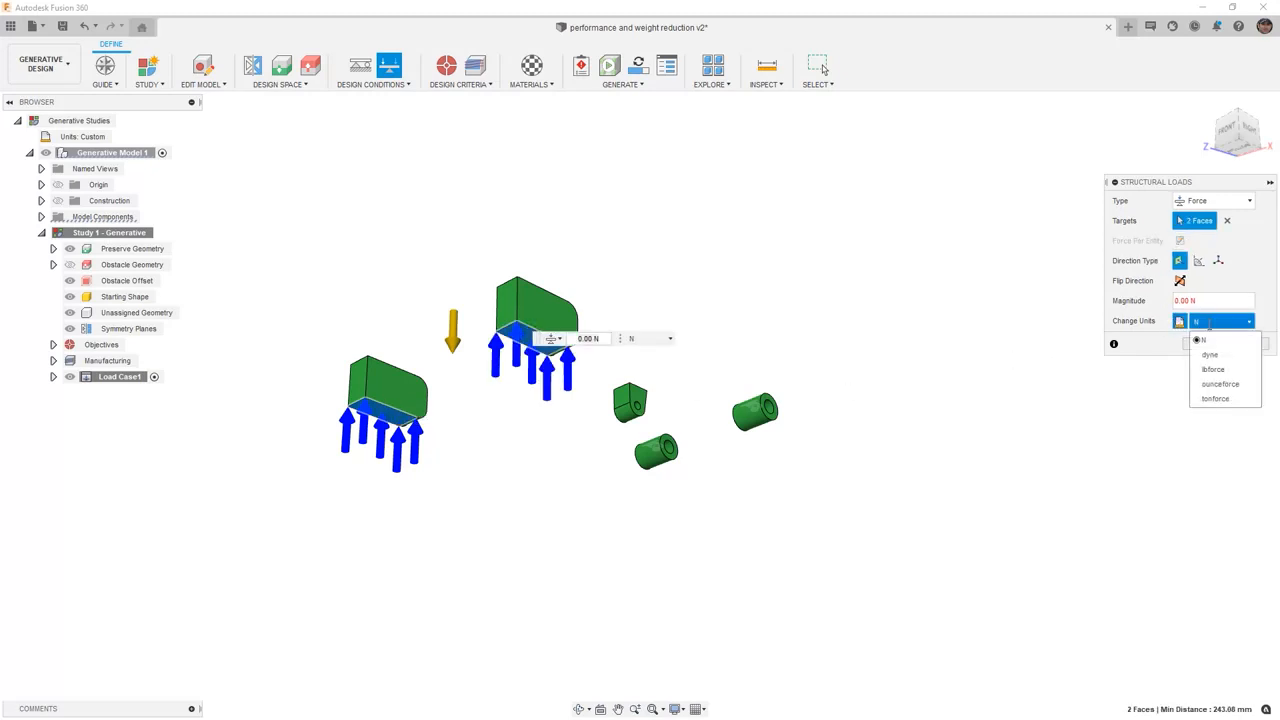
left_click(1218, 369)
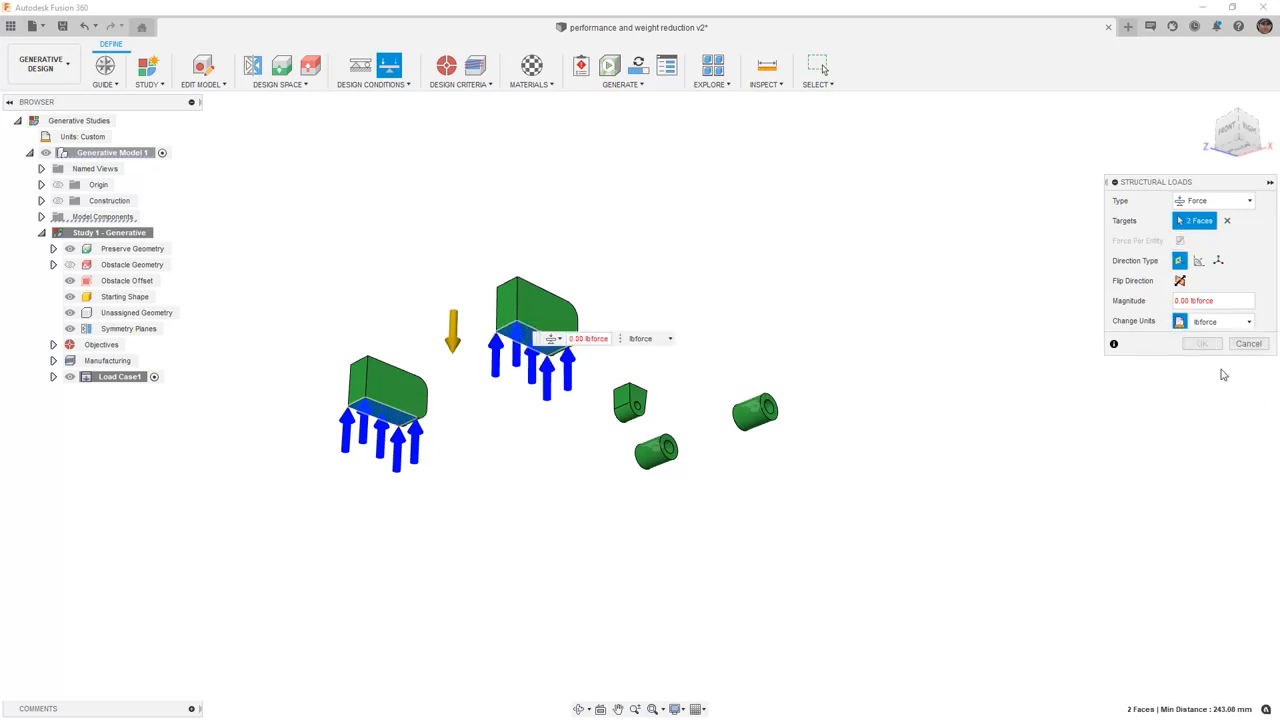
double_click(1184, 300)
type("1")
left_click(1200, 344)
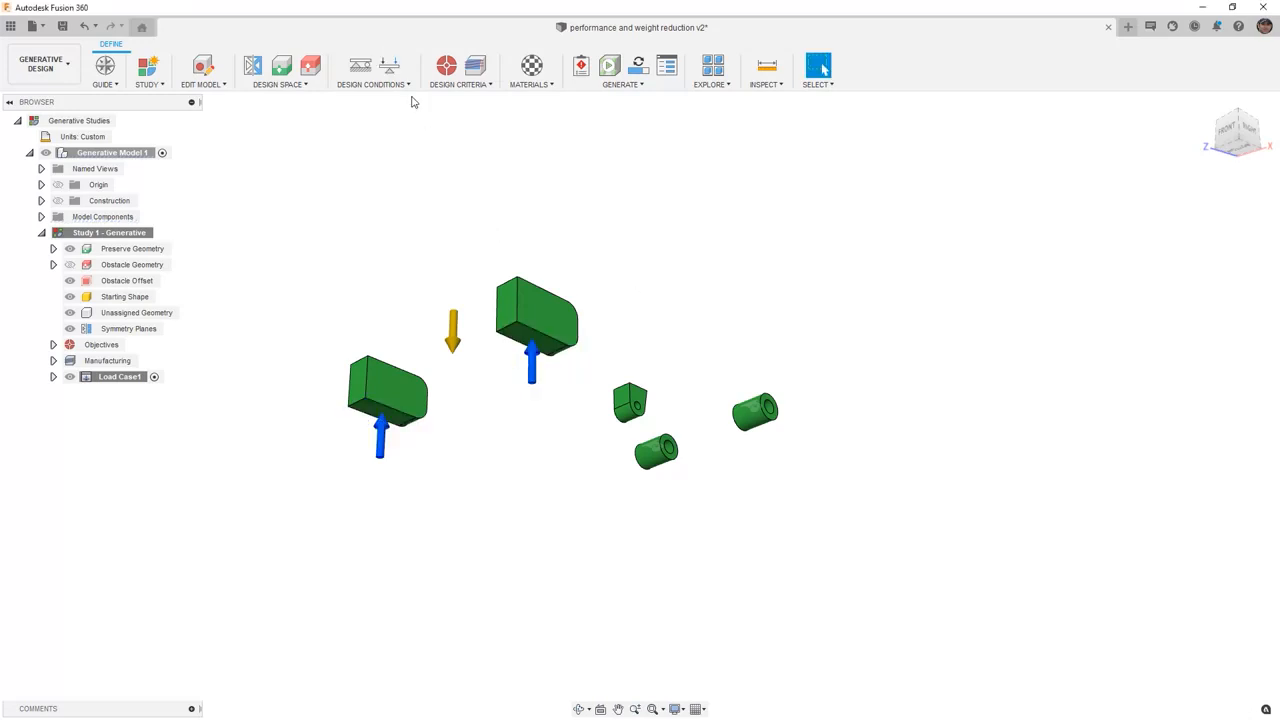
Step: Start a bearing load on the bore of the suspension mount and set its direction angle to -20 degrees
left_click(389, 66)
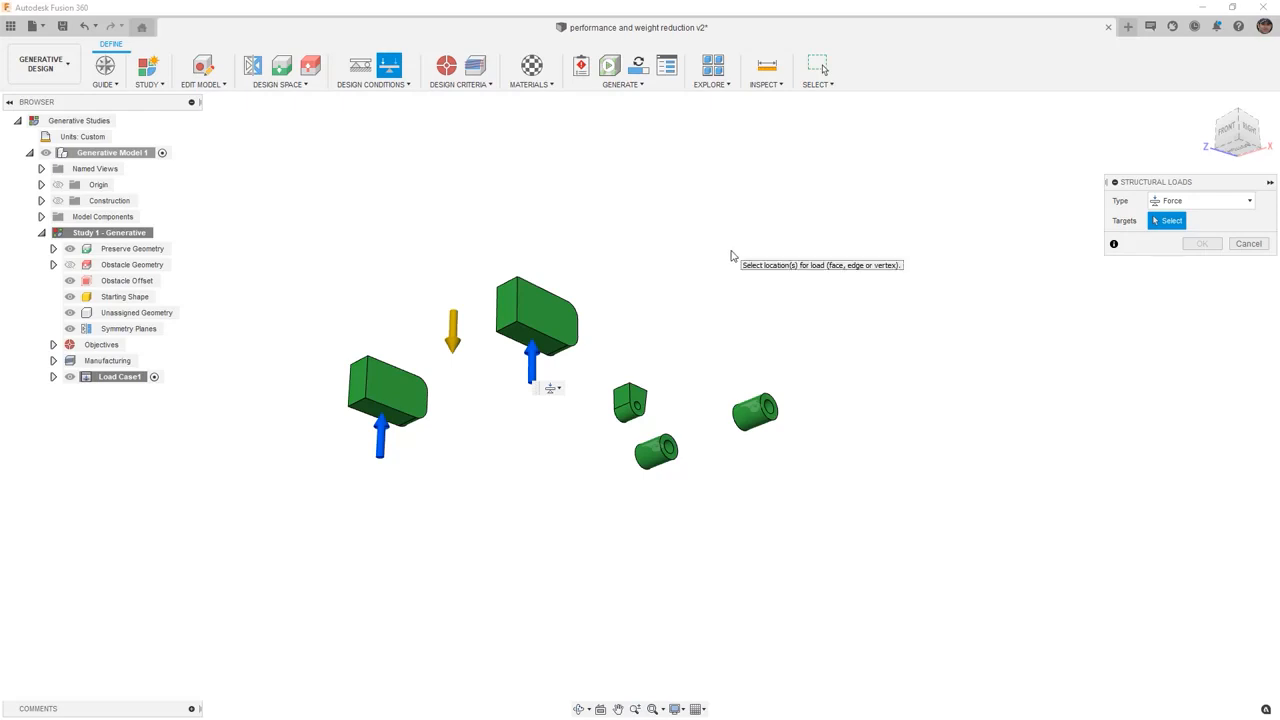
middle_click_drag(715, 267, 686, 286, "shift")
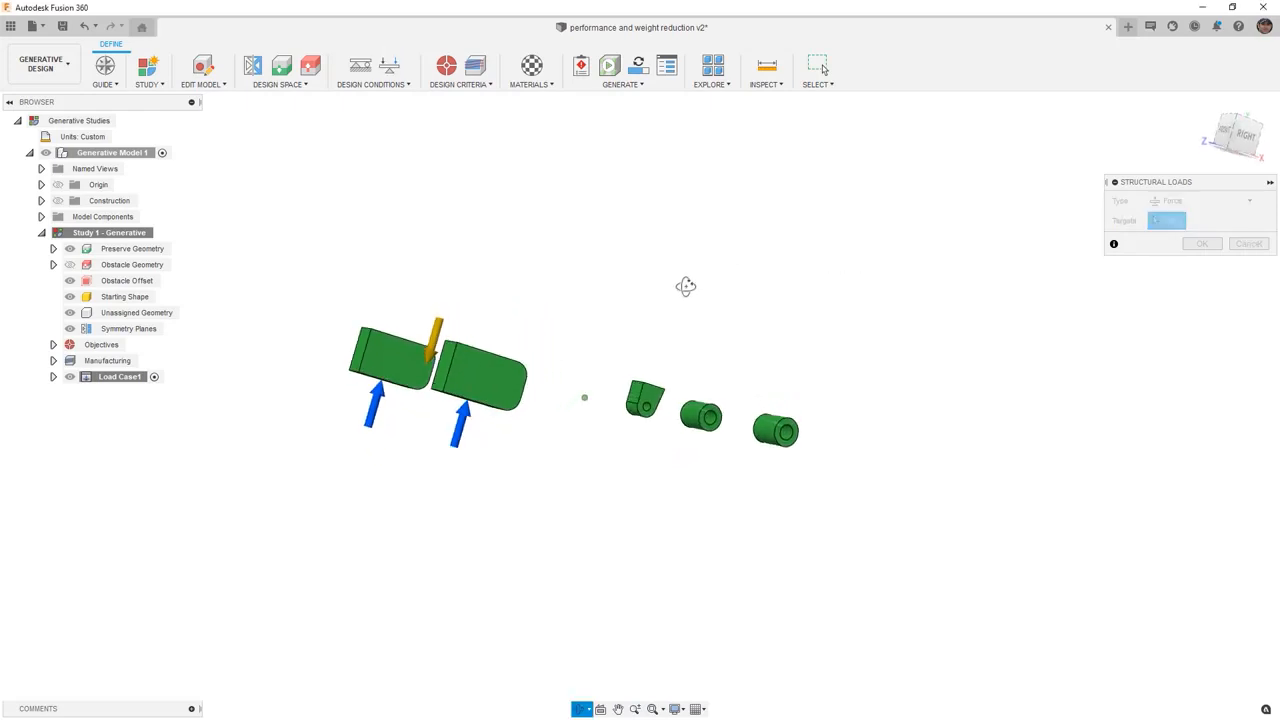
left_click(1200, 200)
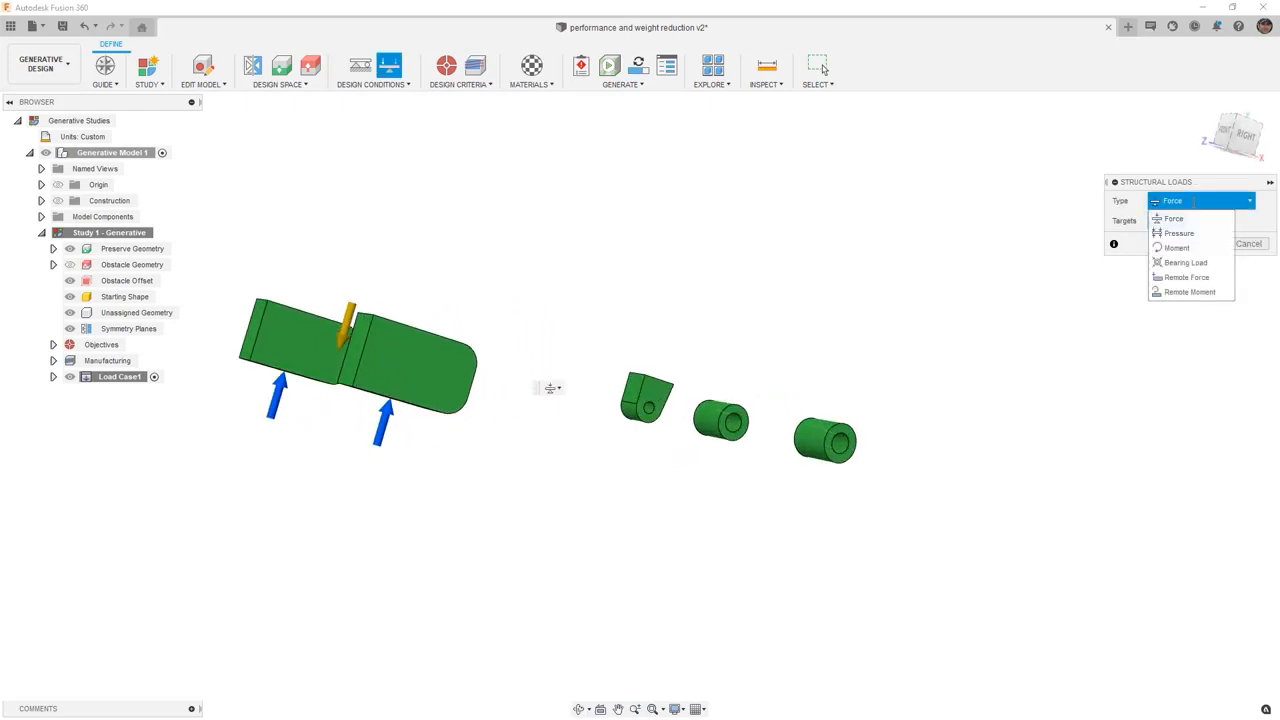
left_click(1182, 261)
scroll(645, 425, "up", 3)
left_click(645, 398)
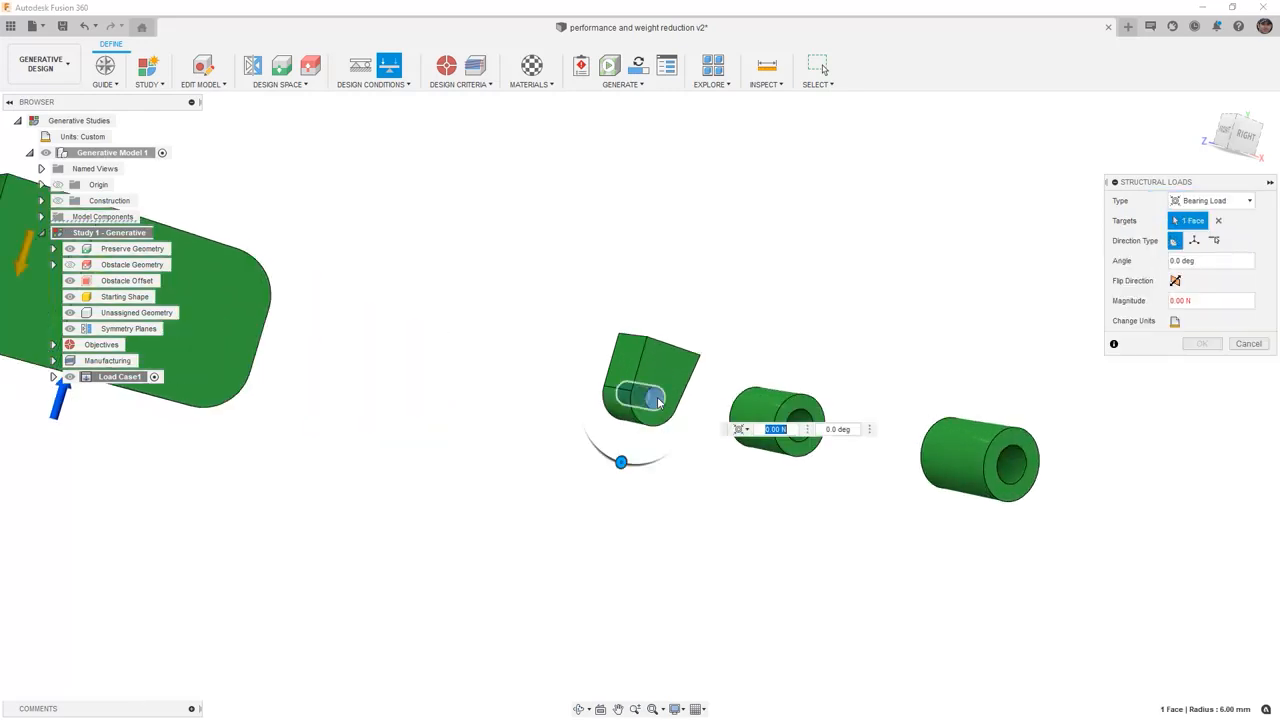
left_click(1240, 140)
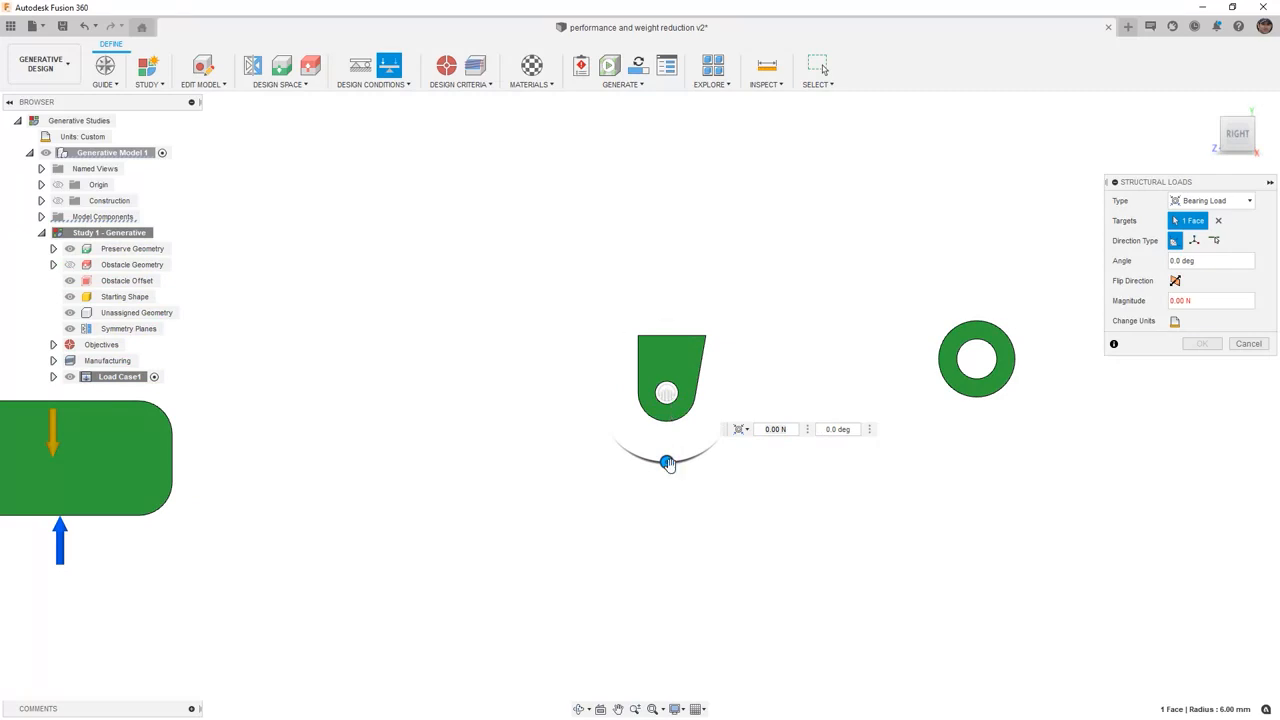
left_click_drag(666, 462, 643, 462)
scroll(645, 456, "down", 3)
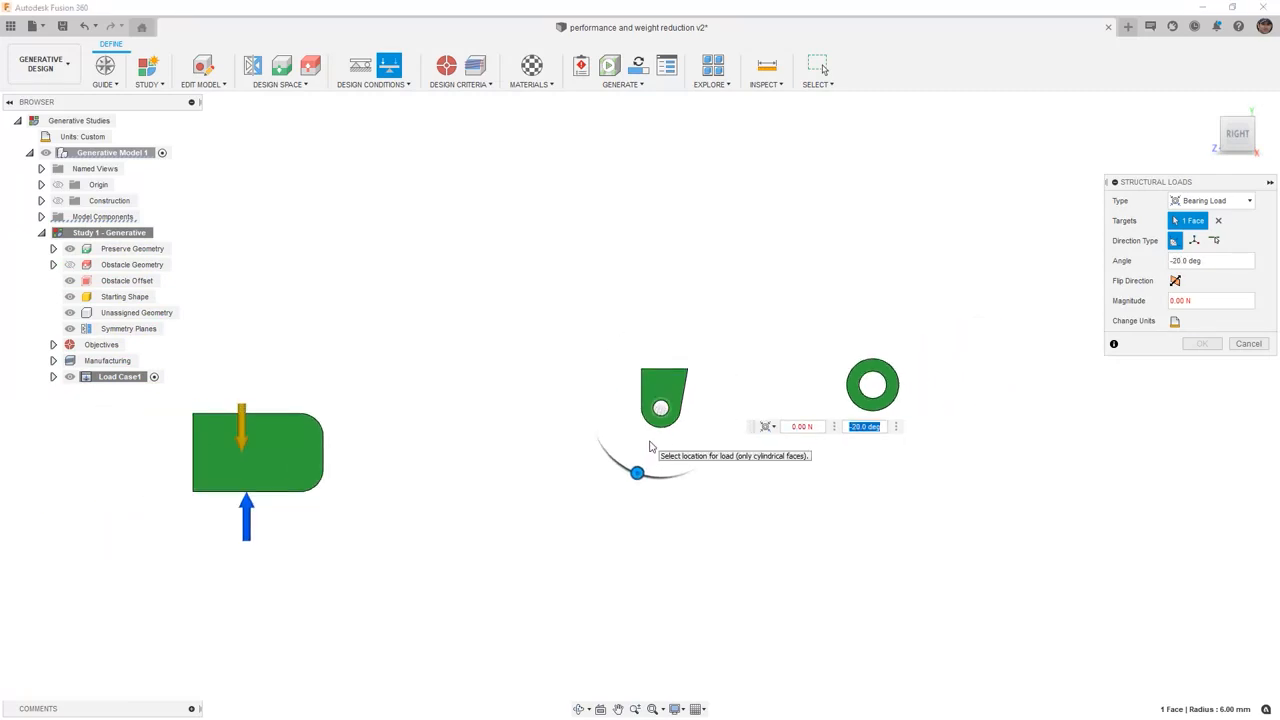
Step: Set the bearing load's units to lbforce and its magnitude to 1000 lbforce, and apply the load
left_click(1175, 321)
left_click(1218, 321)
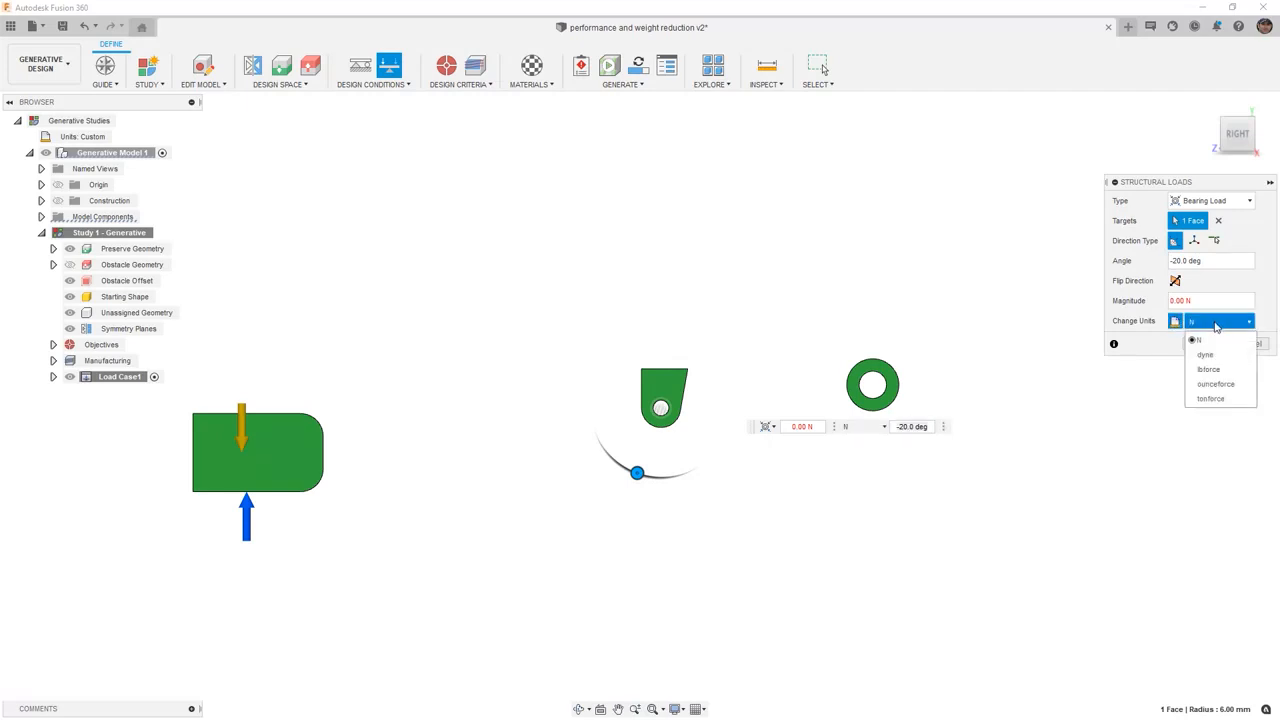
left_click(1212, 369)
double_click(1184, 300)
type("1000lbforce")
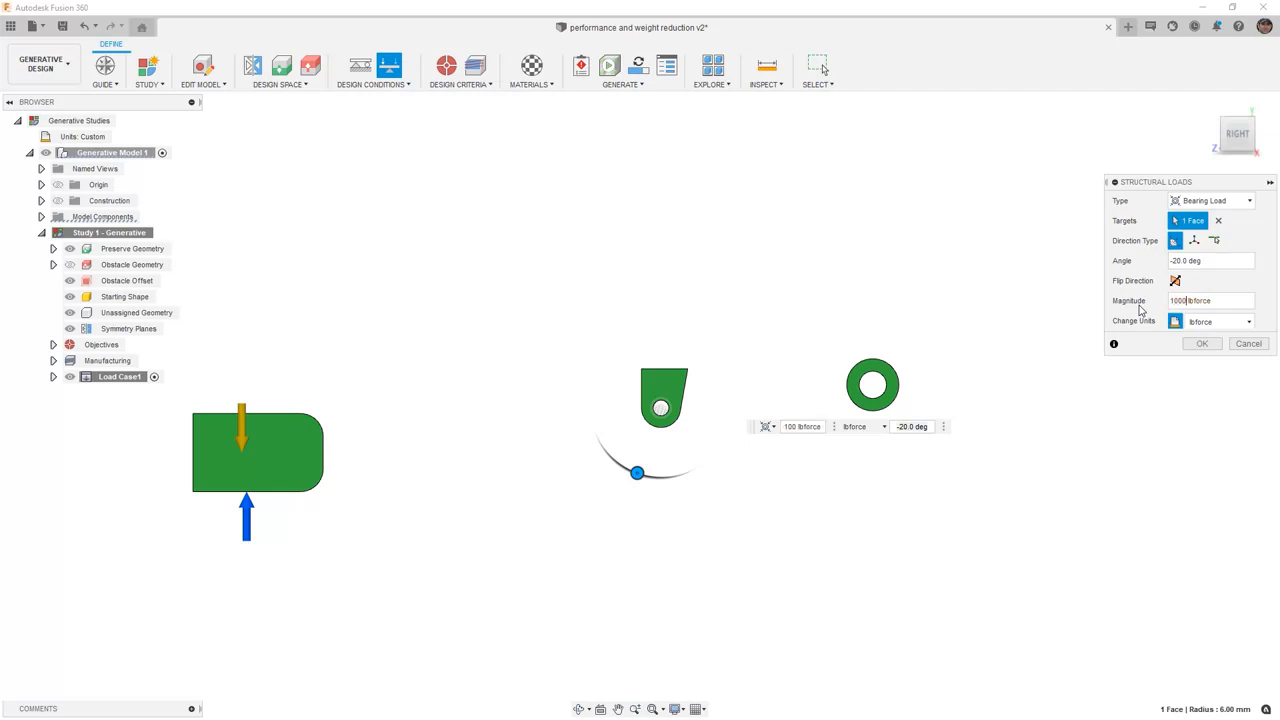
key("Return")
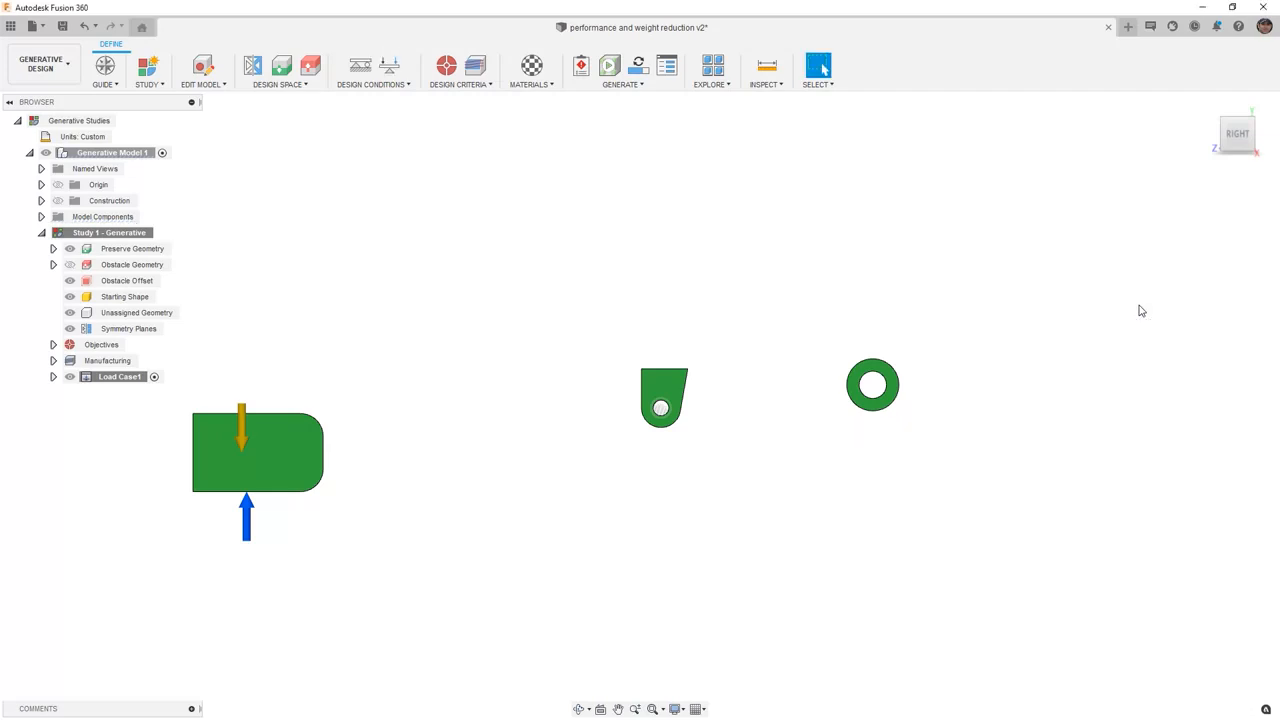
Step: Rename Load Case1 as Compressed
scroll(623, 369, "down", 2)
middle_click_drag(623, 369, 637, 403, "shift")
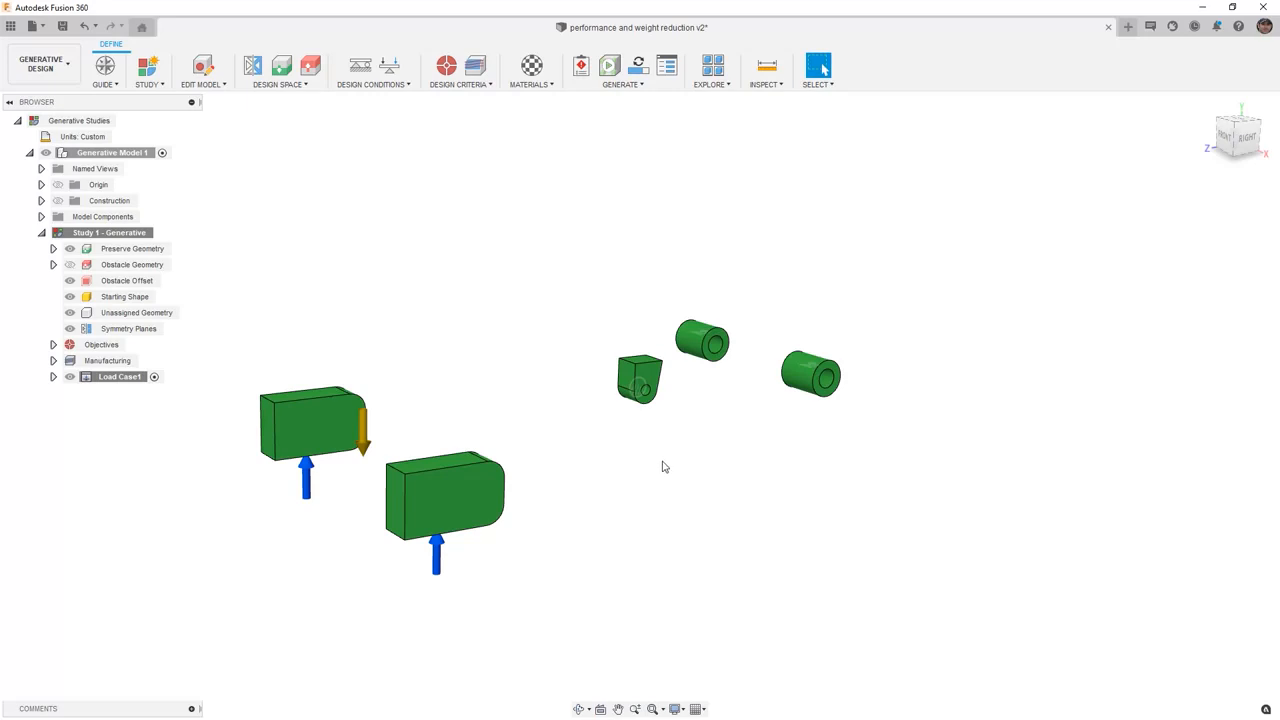
double_click(133, 377)
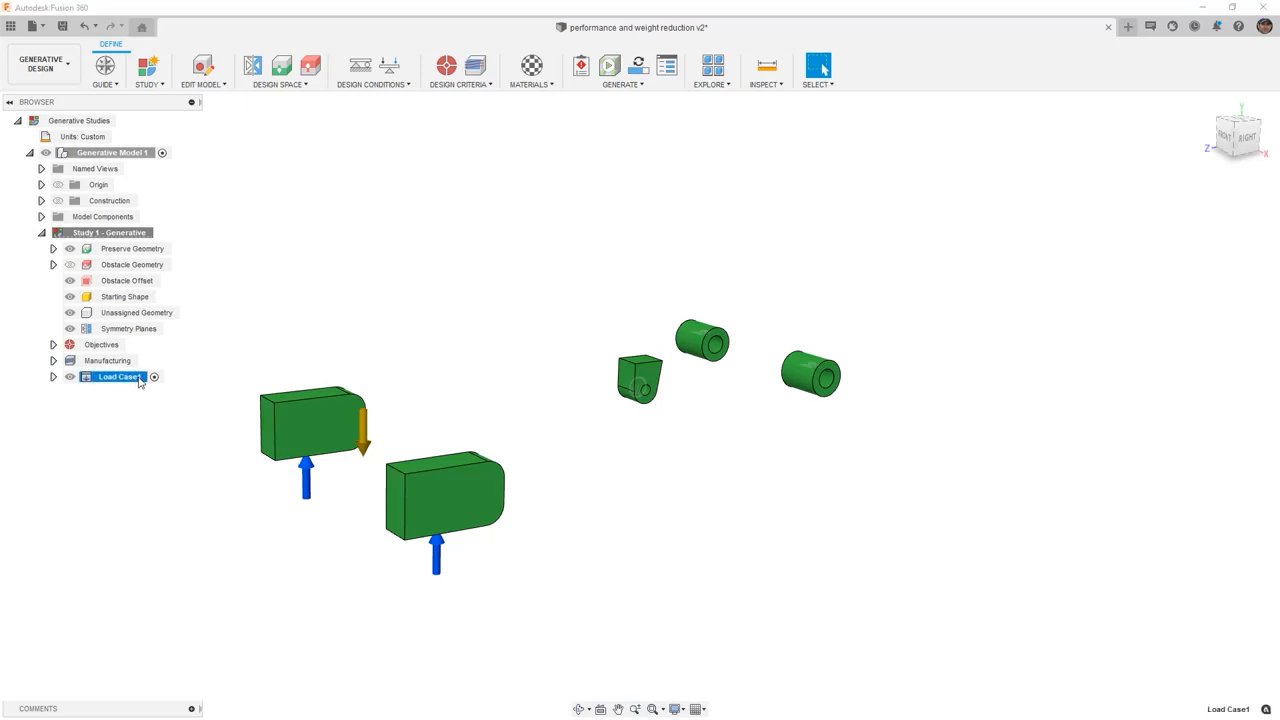
type("Compressed")
key("Return")
Step: Clone the Compressed load case and rename the copy as Torsion1
right_click(134, 381)
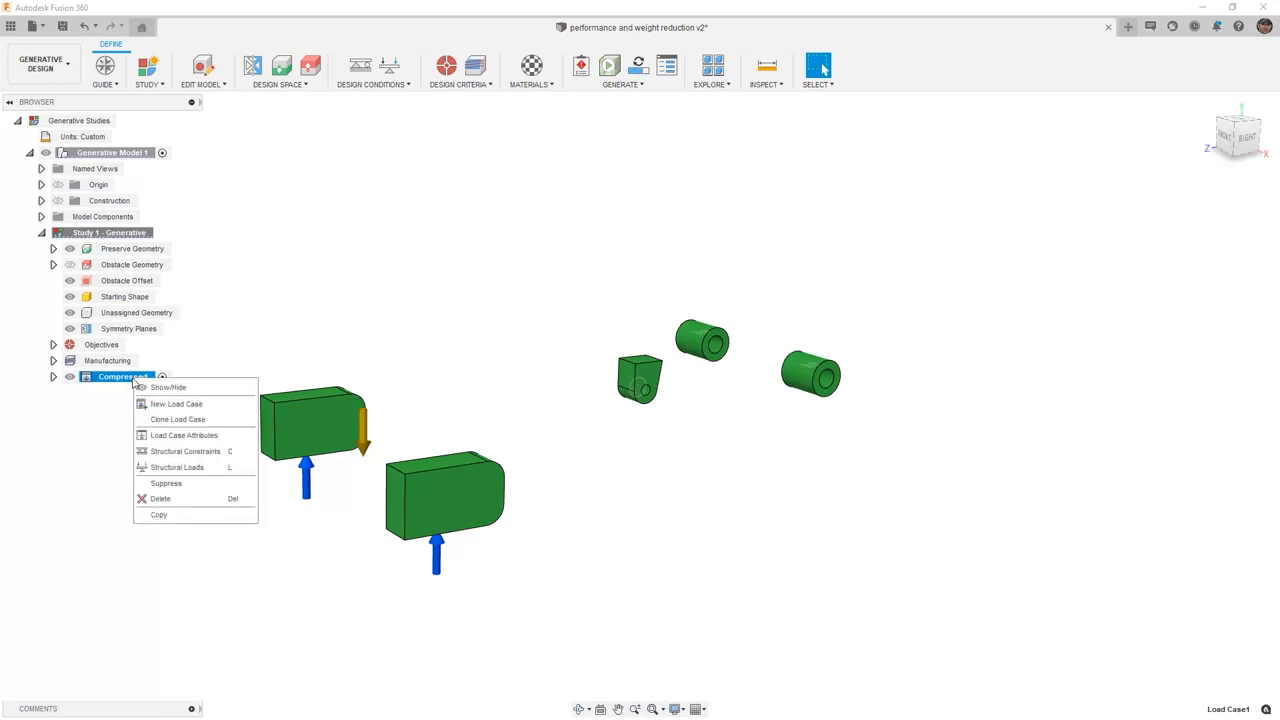
left_click(170, 419)
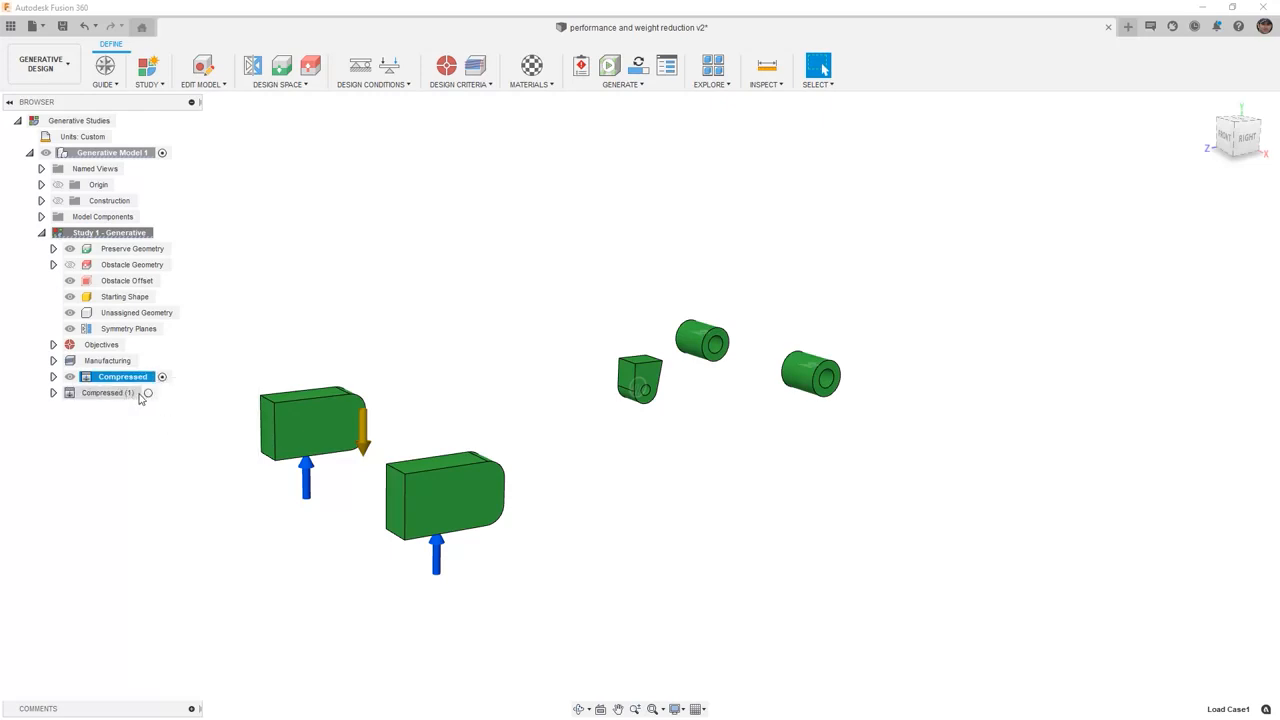
double_click(139, 394)
type("TO")
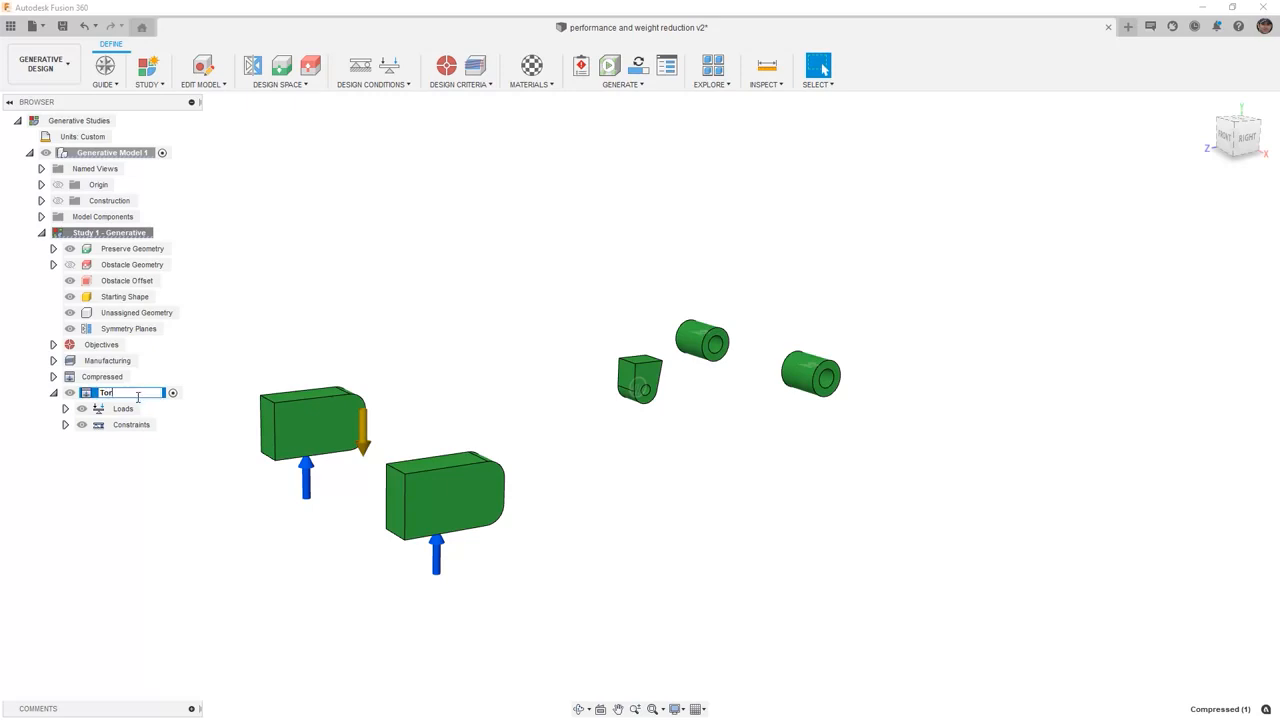
key("Return")
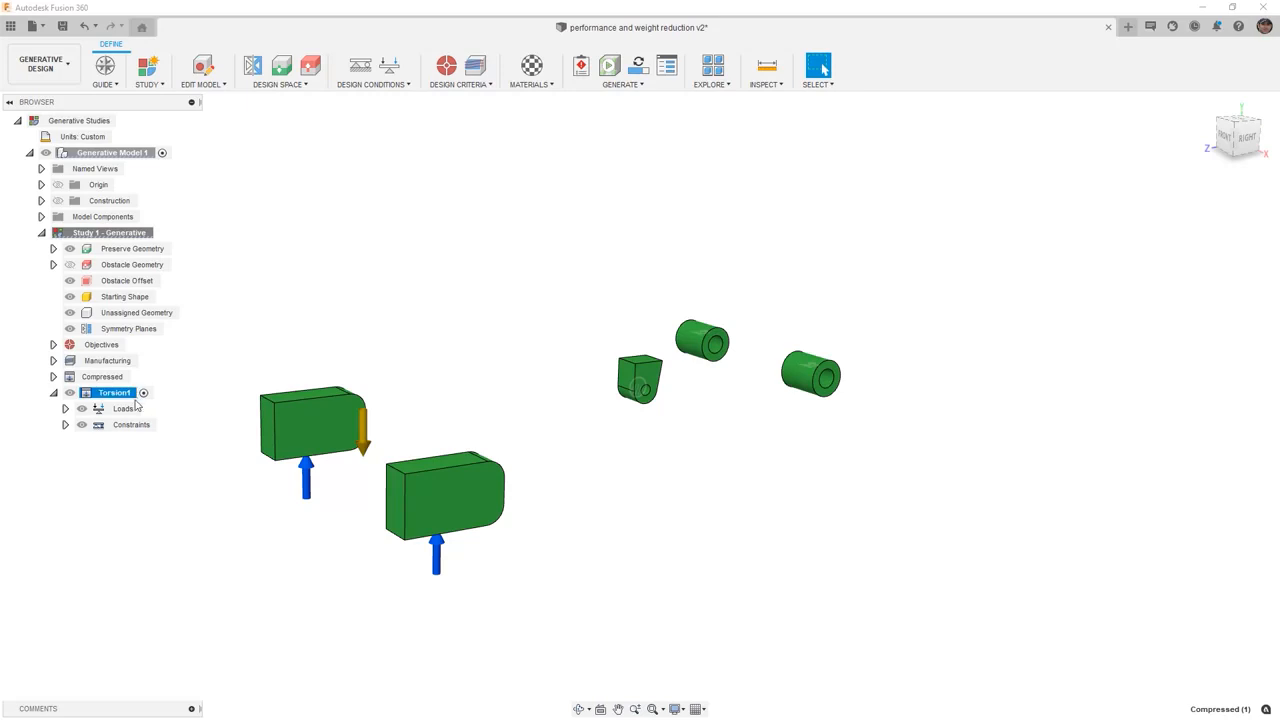
Step: Edit the upward force in Torsion1 to 500 lbforce, acting only on the bottom face of the left axle block
left_click(65, 409)
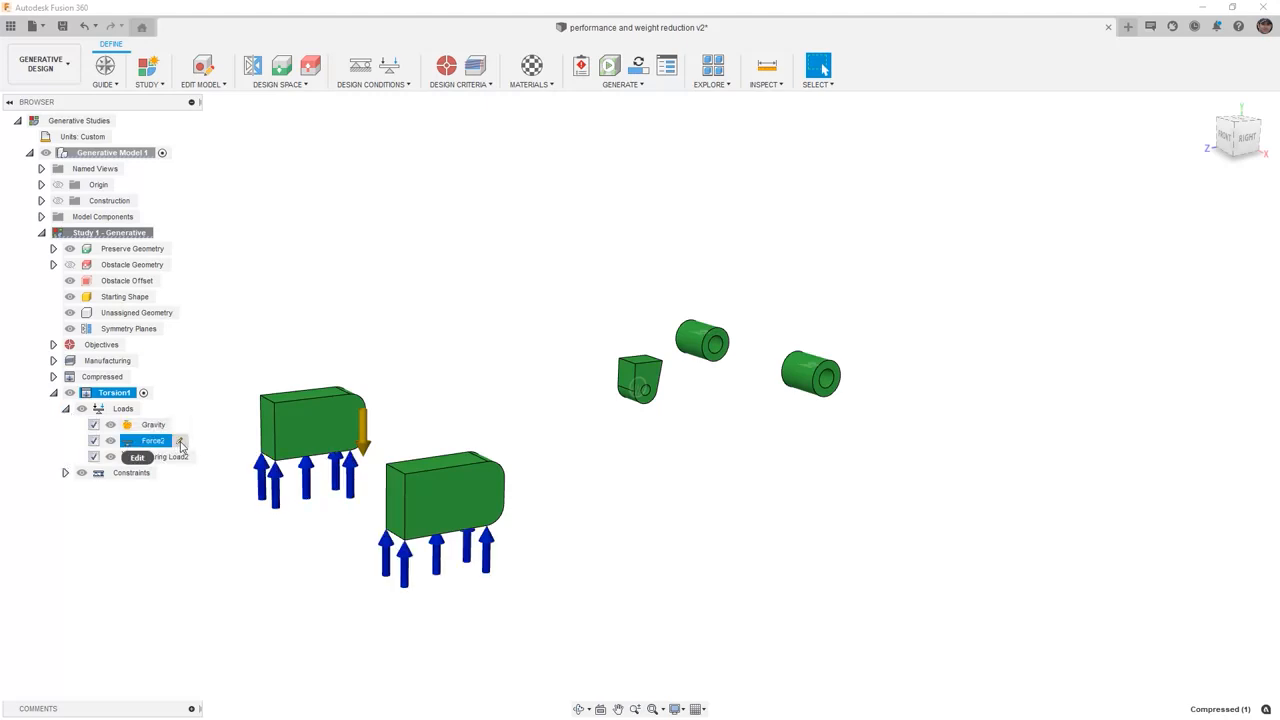
left_click(180, 442)
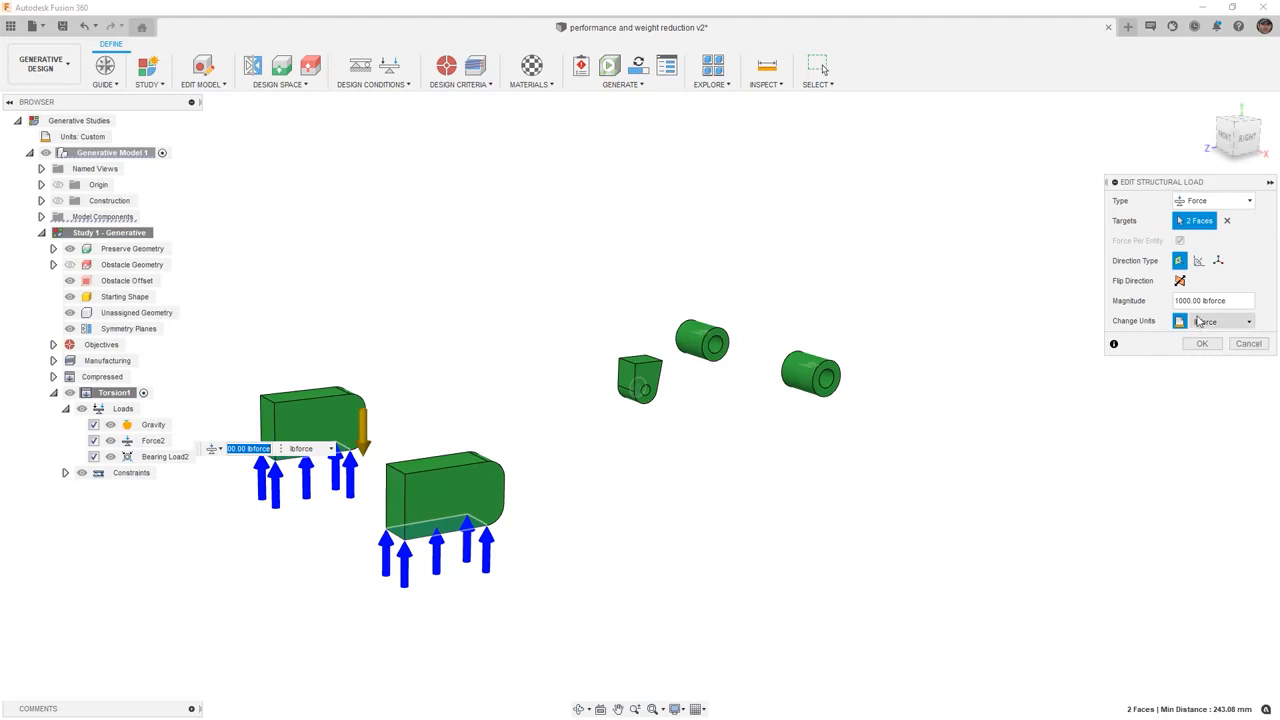
left_click_drag(1201, 300, 1172, 305)
type("500")
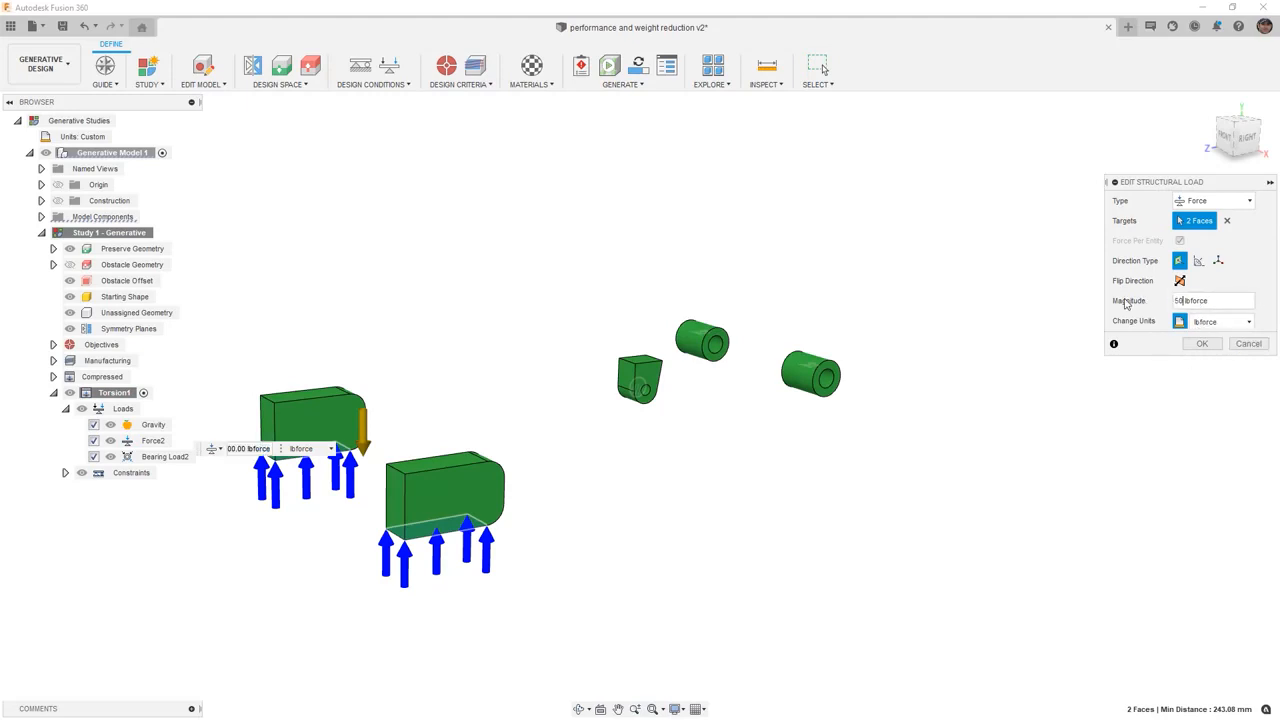
left_click(1226, 222)
middle_click_drag(340, 492, 337, 463, "shift")
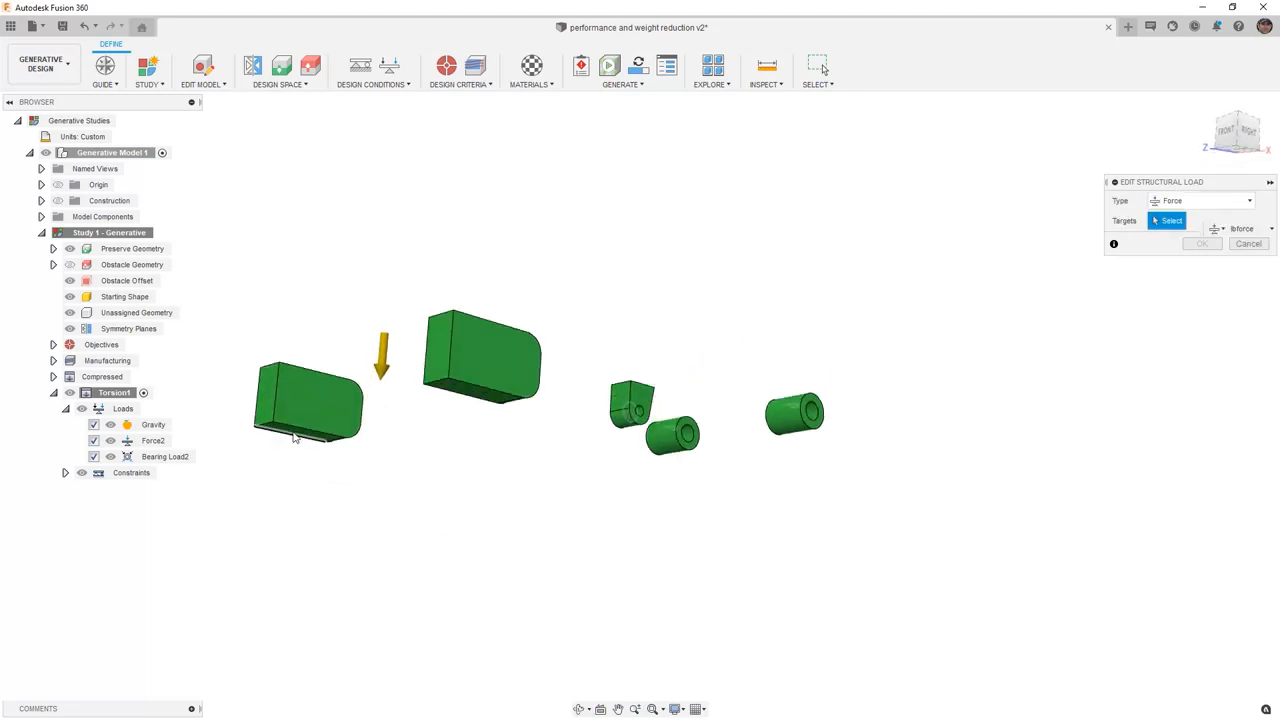
scroll(295, 436, "up", 1)
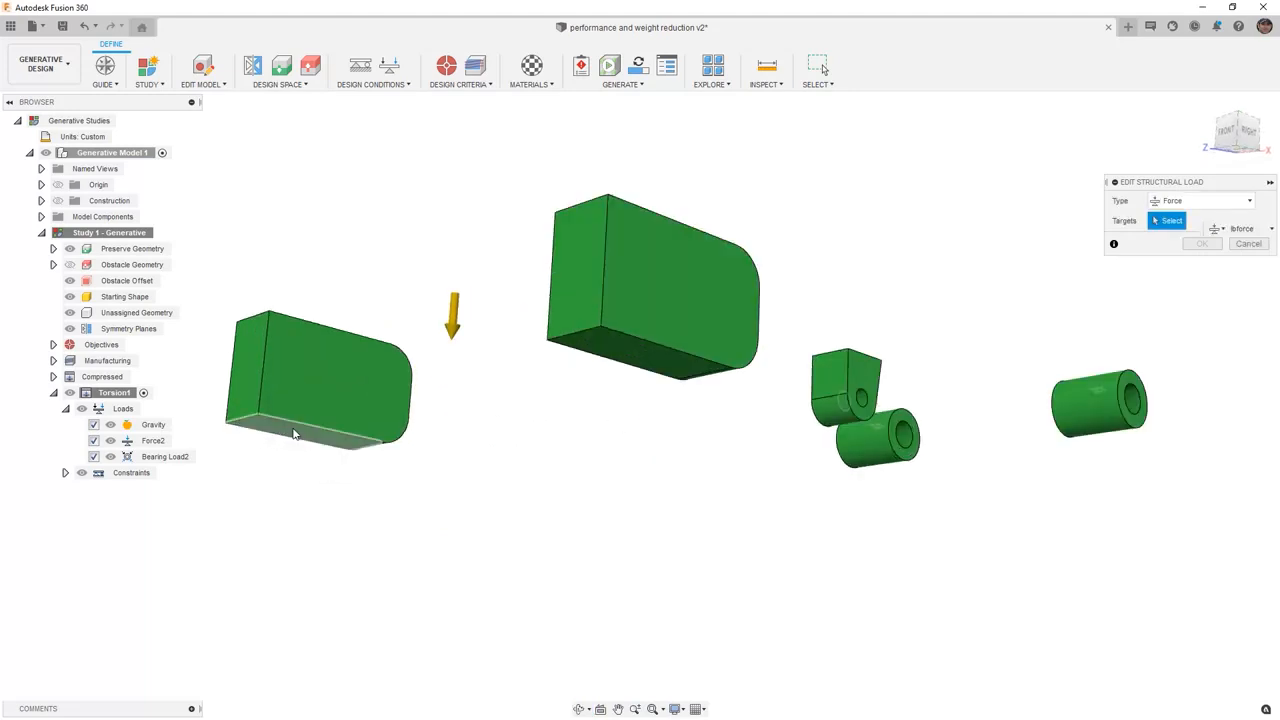
left_click(295, 436)
middle_click_drag(295, 436, 609, 391, "shift")
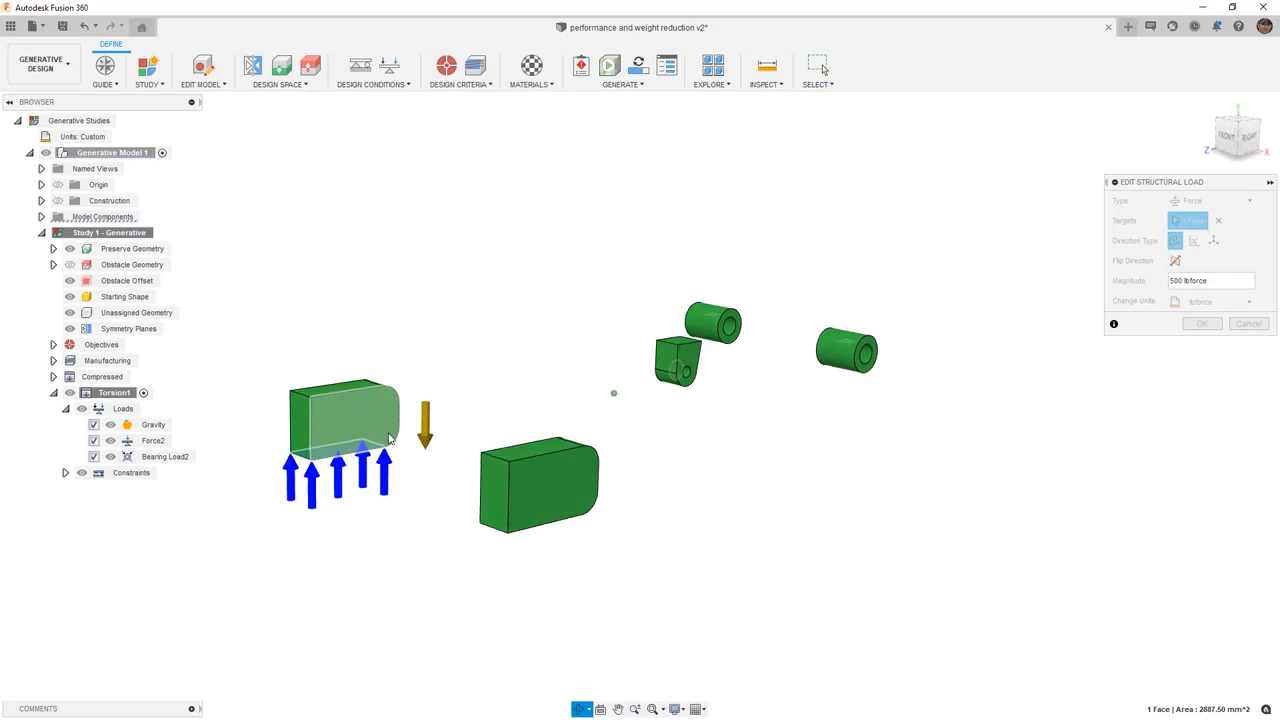
key("Return")
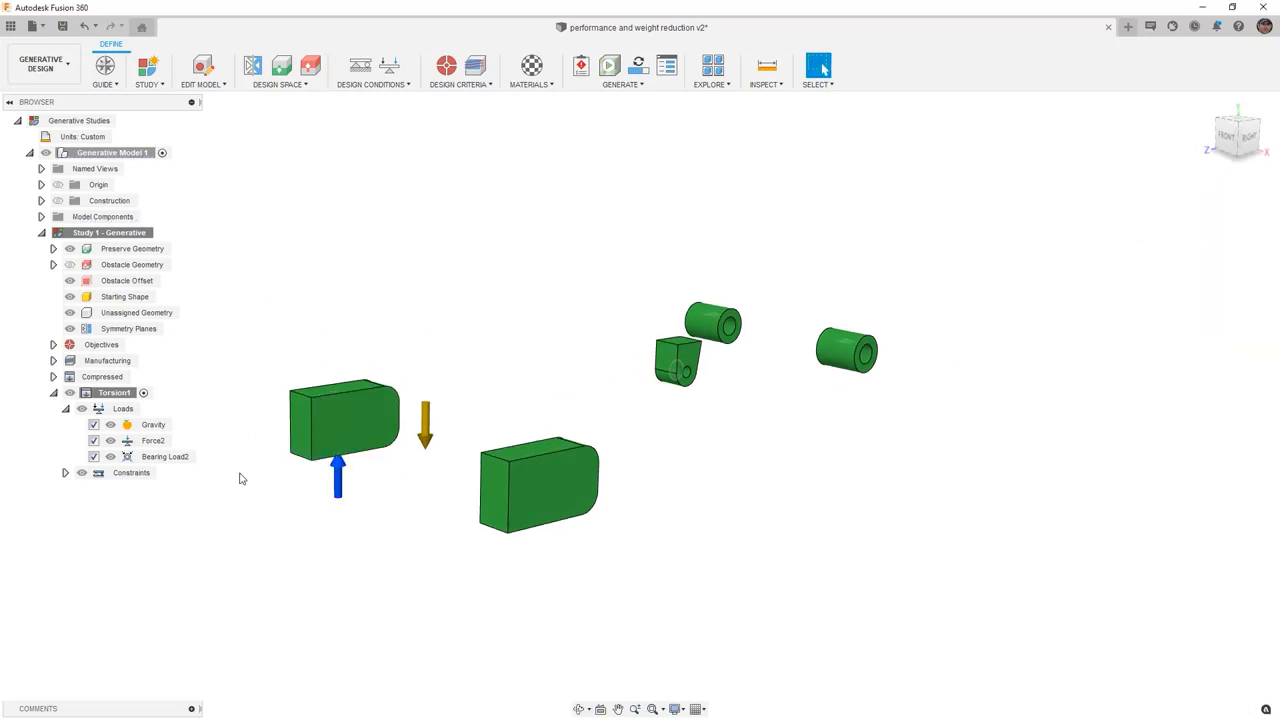
Step: Add a downward structural force of 500 lbforce to the top face of the right axle block in Torsion1
left_click(389, 65)
left_click(524, 456)
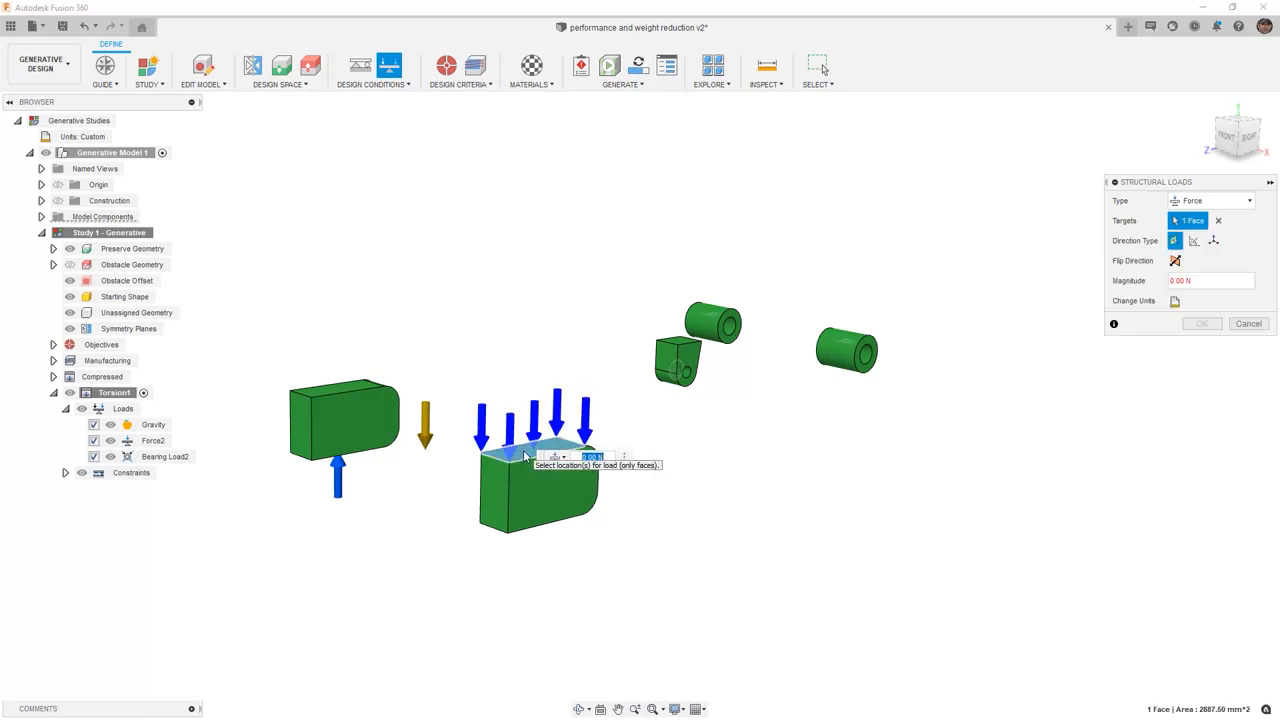
left_click(1175, 302)
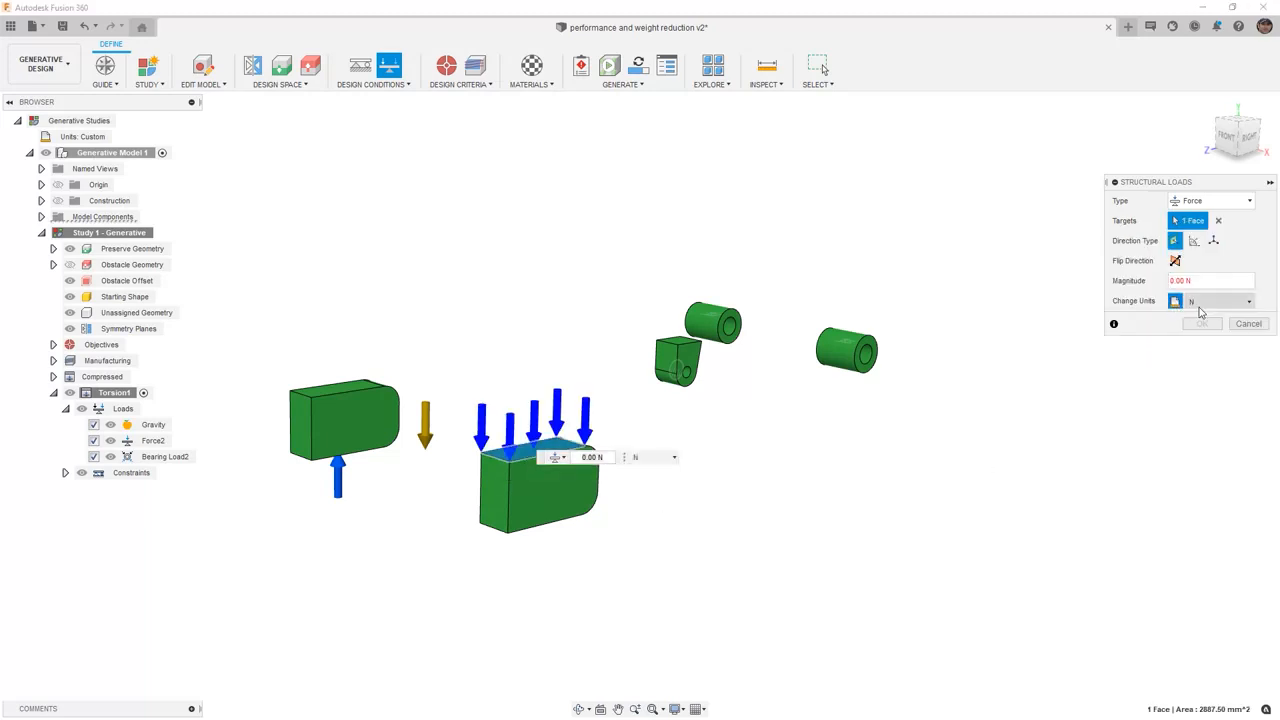
left_click(1218, 302)
left_click(1215, 350)
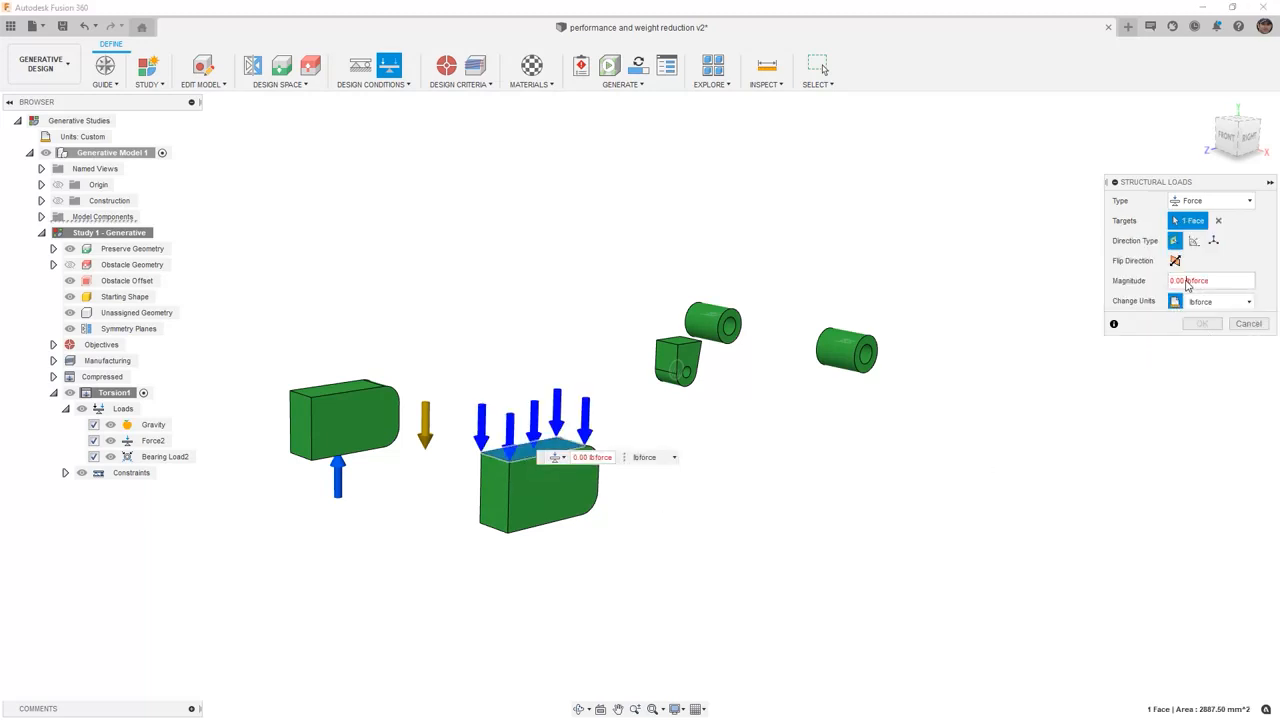
double_click(1180, 280)
type("500")
left_click(1202, 323)
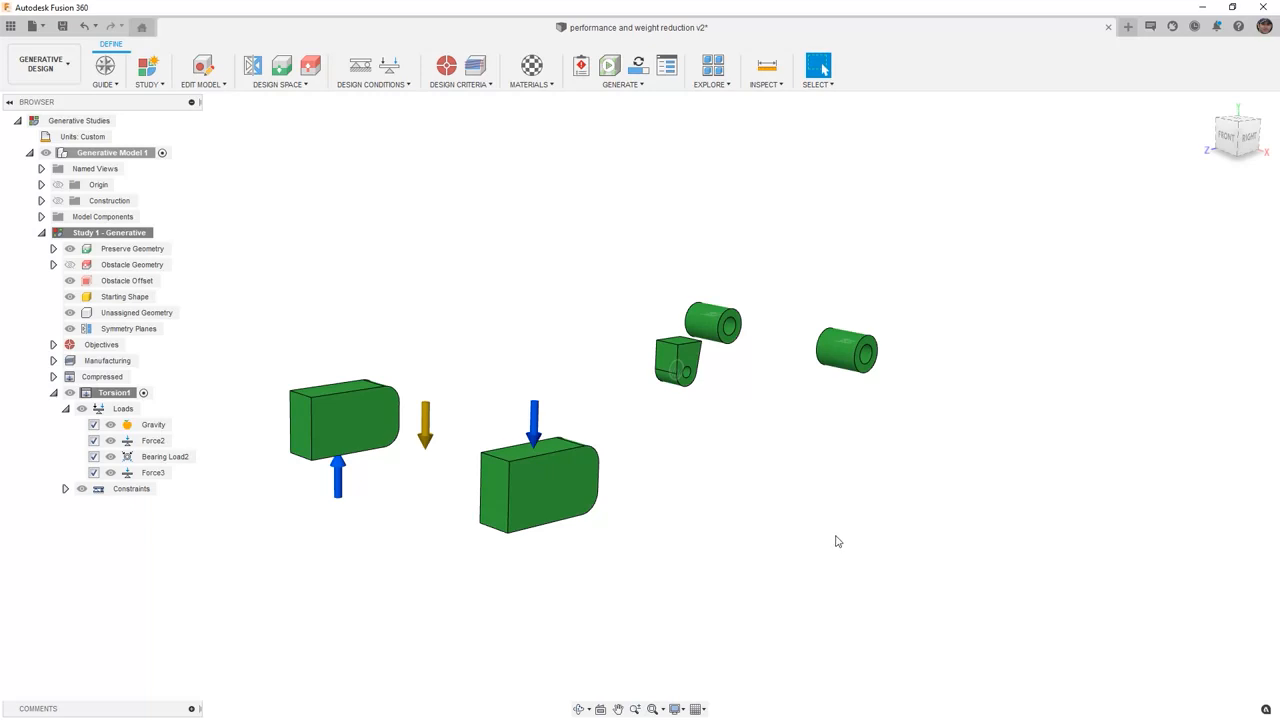
Step: Clone the Torsion1 load case, make the copy active and rename it as Torsion2
right_click(124, 396)
left_click(155, 437)
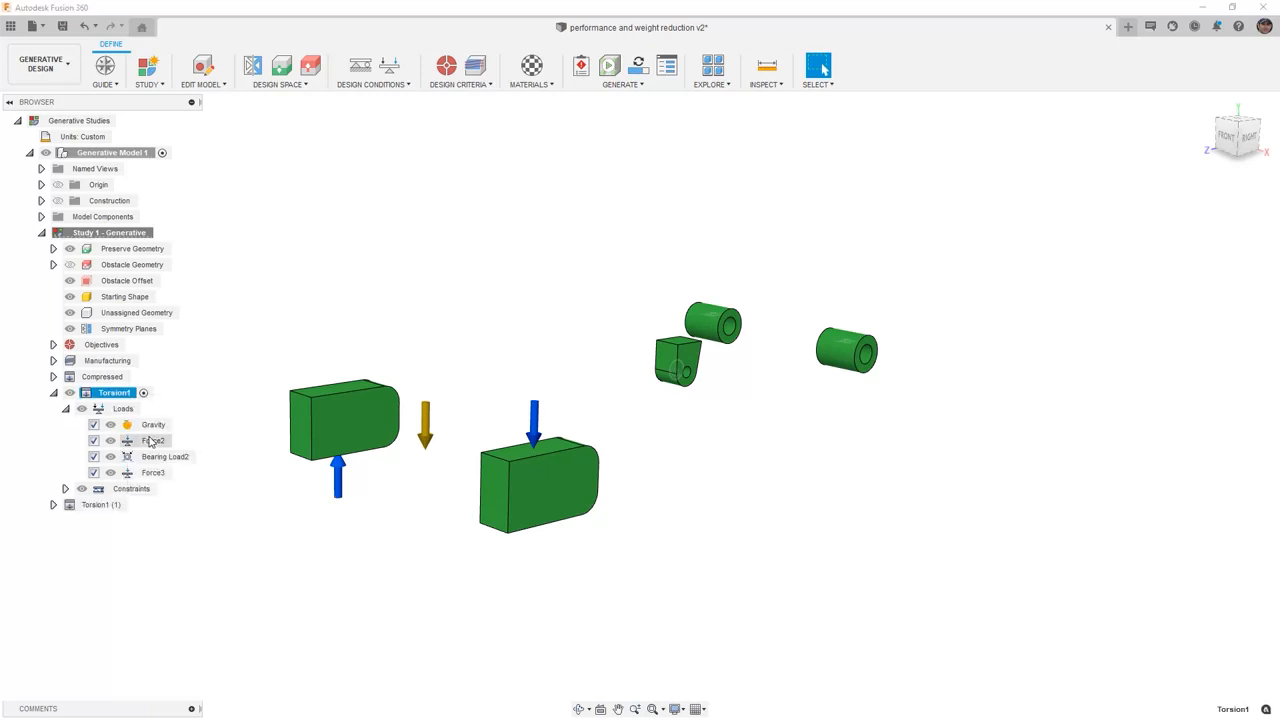
left_click(113, 507)
left_click(135, 504)
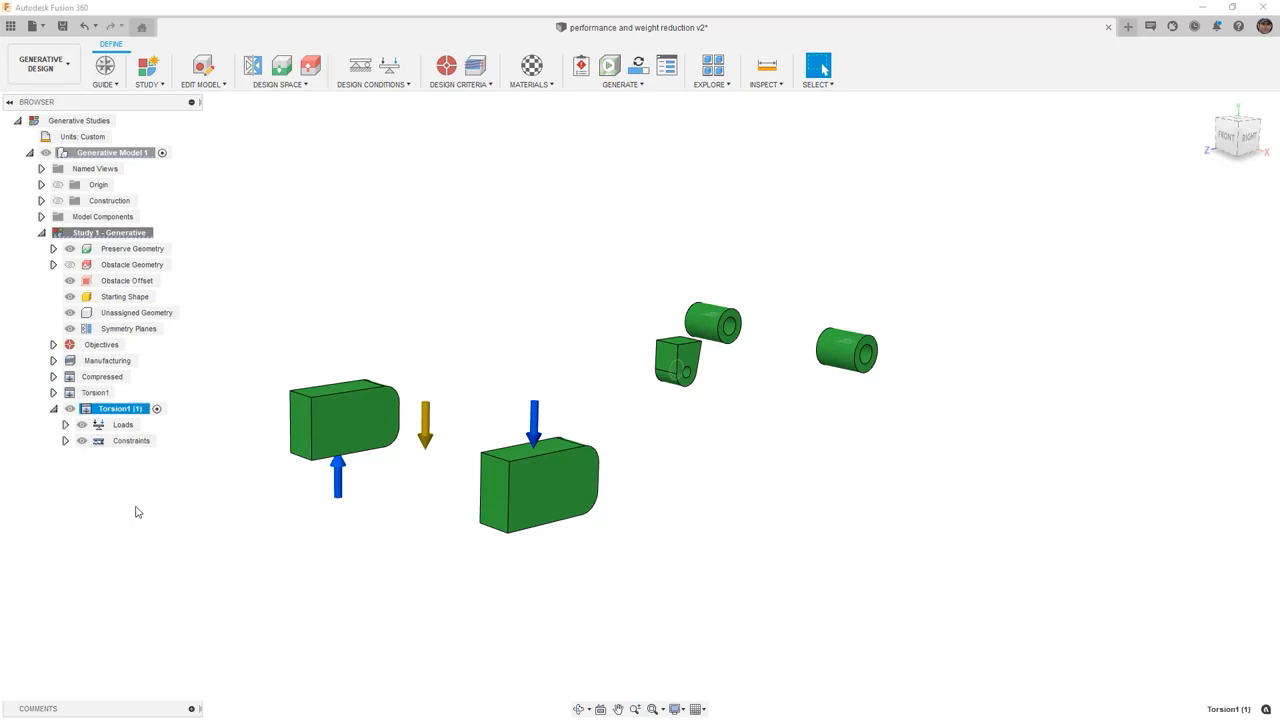
double_click(125, 409)
left_click(142, 409)
type("2")
key("Return")
Step: Retarget Torsion2's upward force from the left axle block to the bottom face of the right axle block
left_click(65, 424)
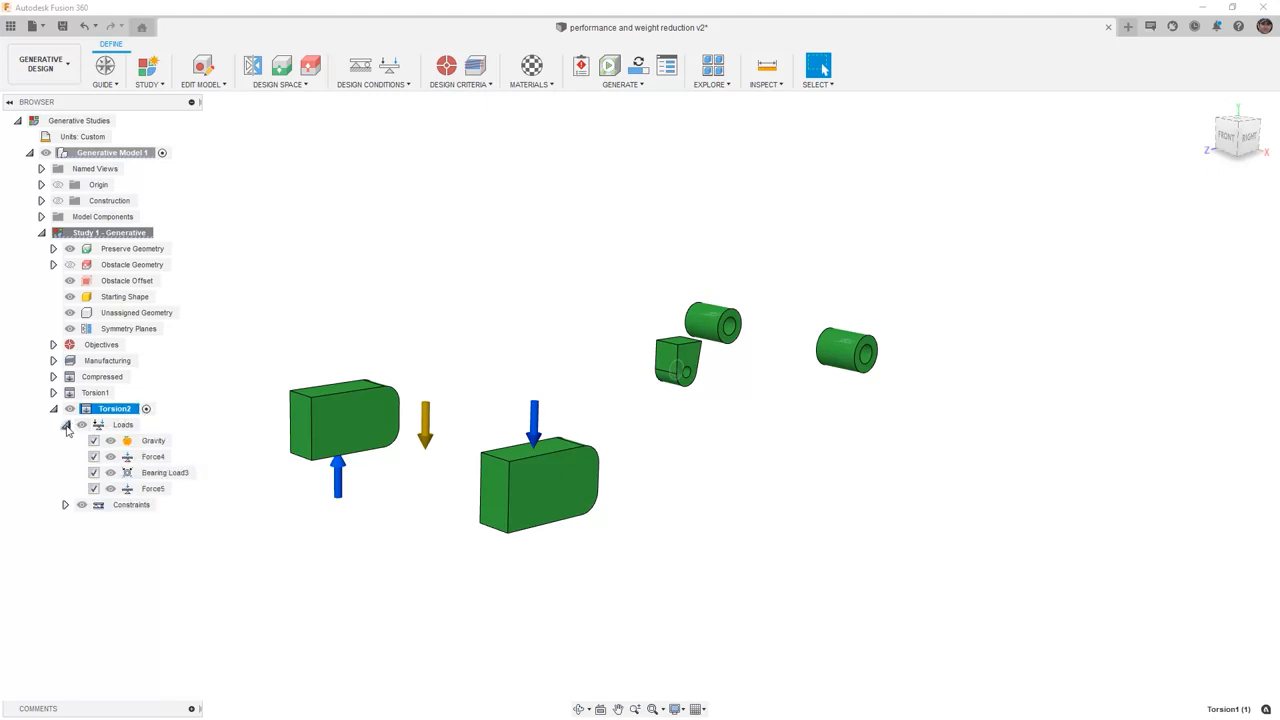
double_click(170, 459)
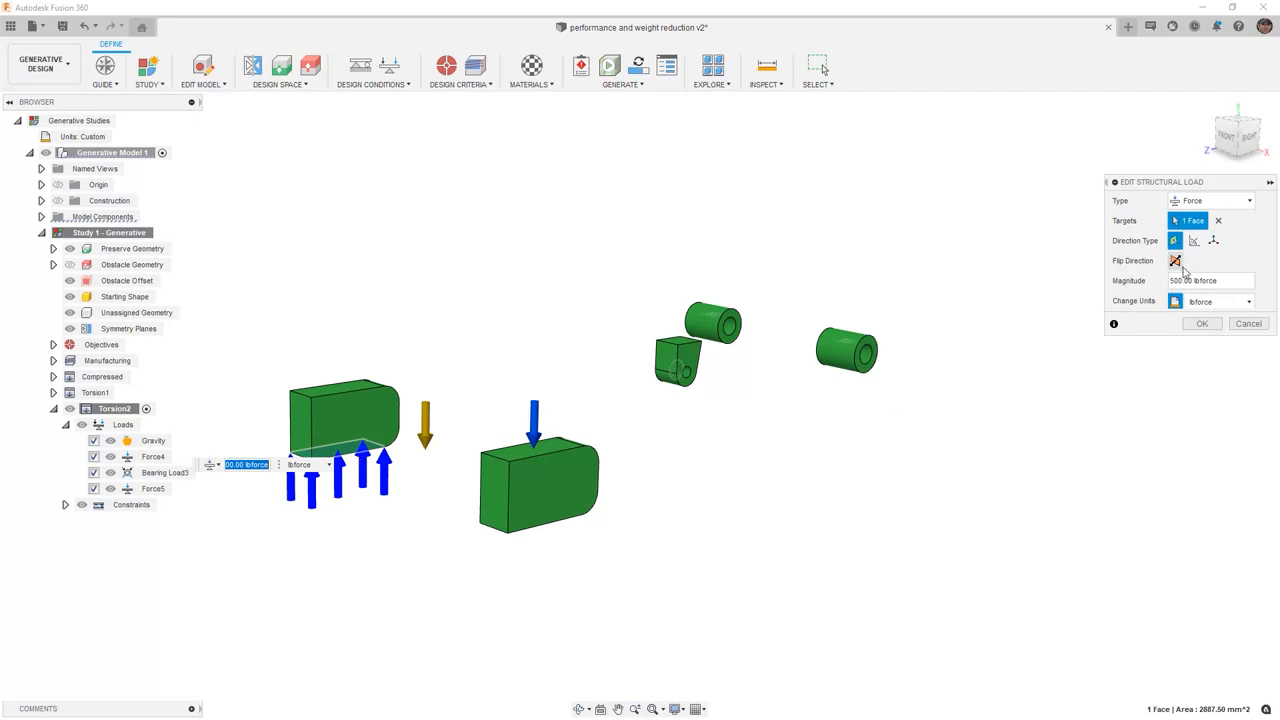
left_click(1218, 221)
middle_click_drag(691, 486, 651, 450, "shift")
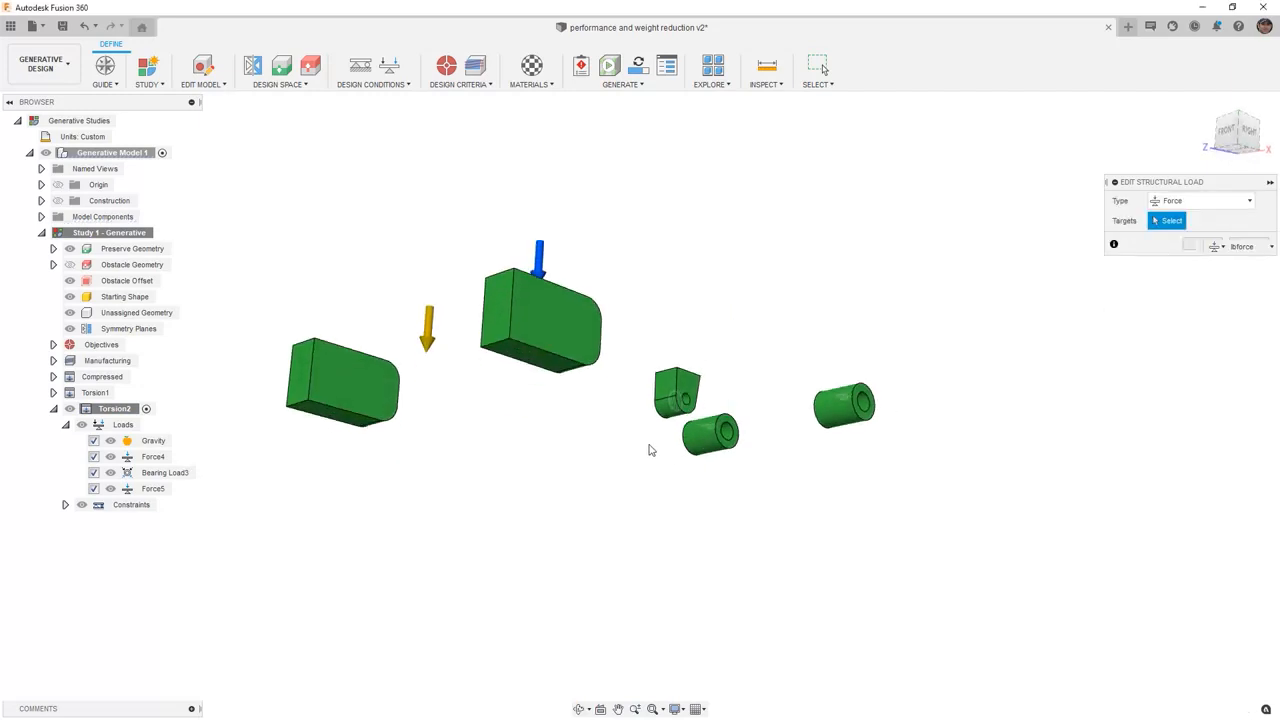
left_click(540, 363)
middle_click_drag(574, 469, 815, 466, "shift")
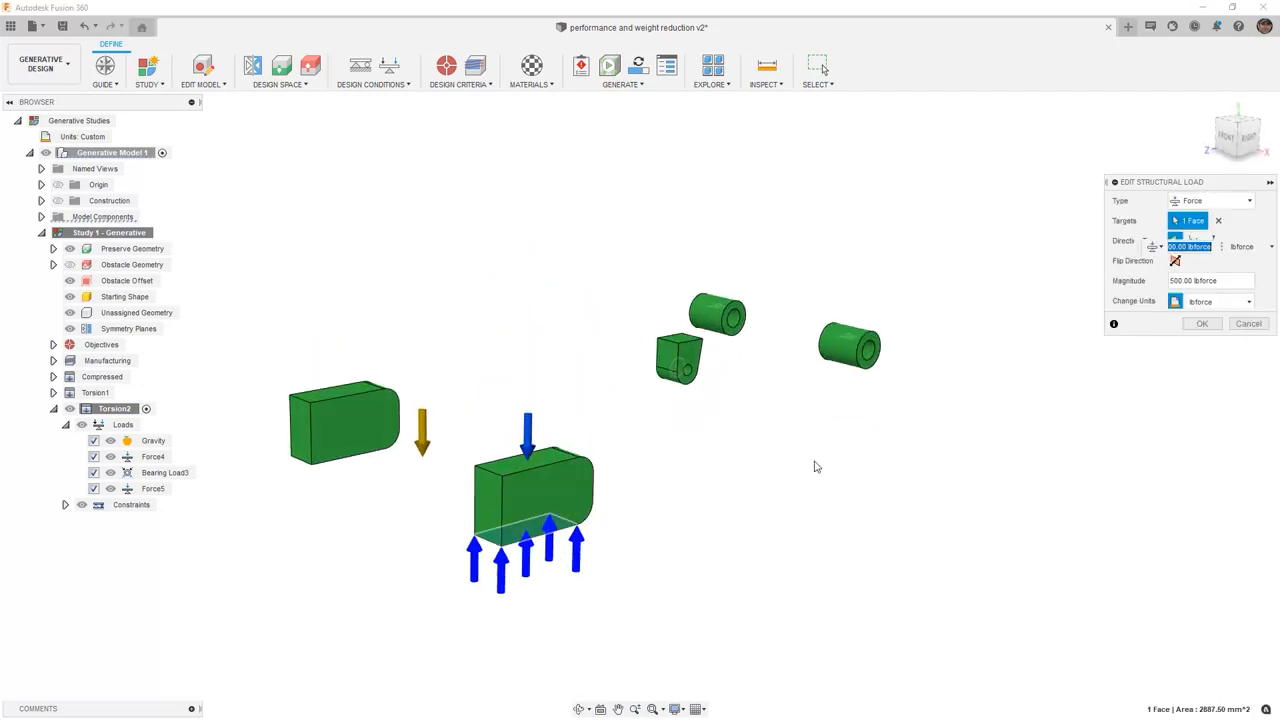
left_click(1202, 323)
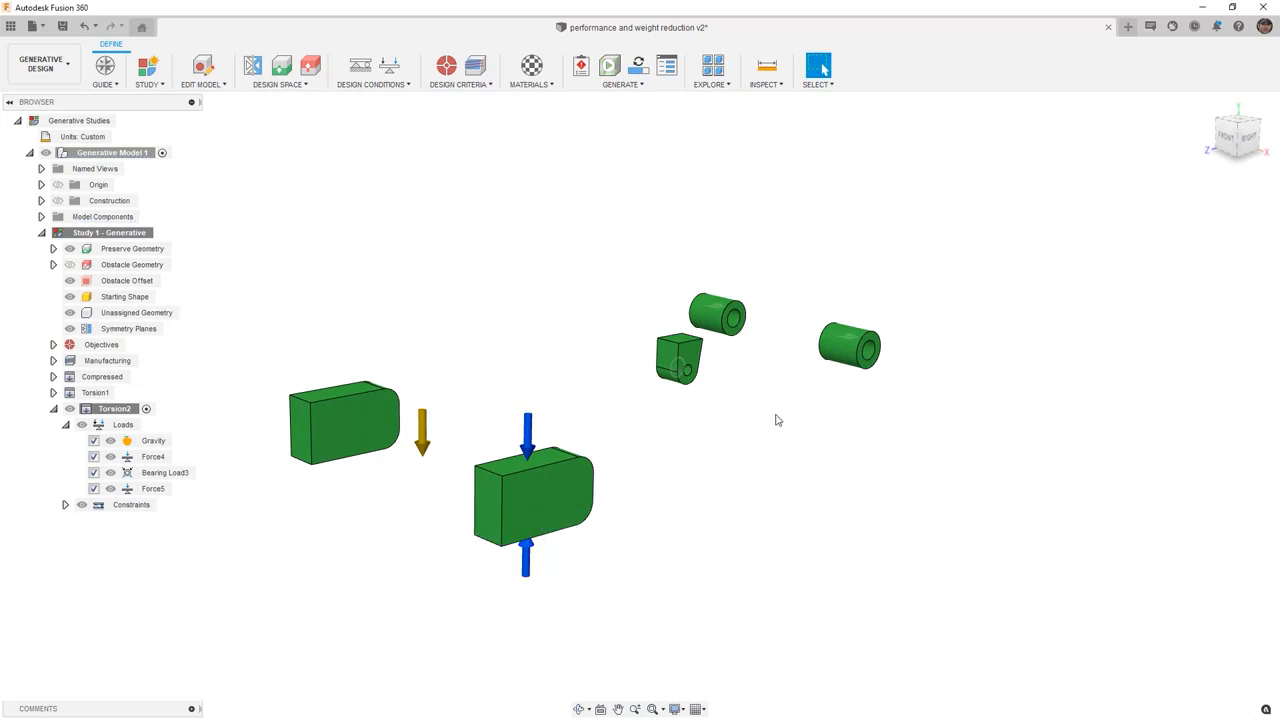
Step: Retarget Torsion2's downward force from the right axle block to the top face of the left axle block
double_click(178, 489)
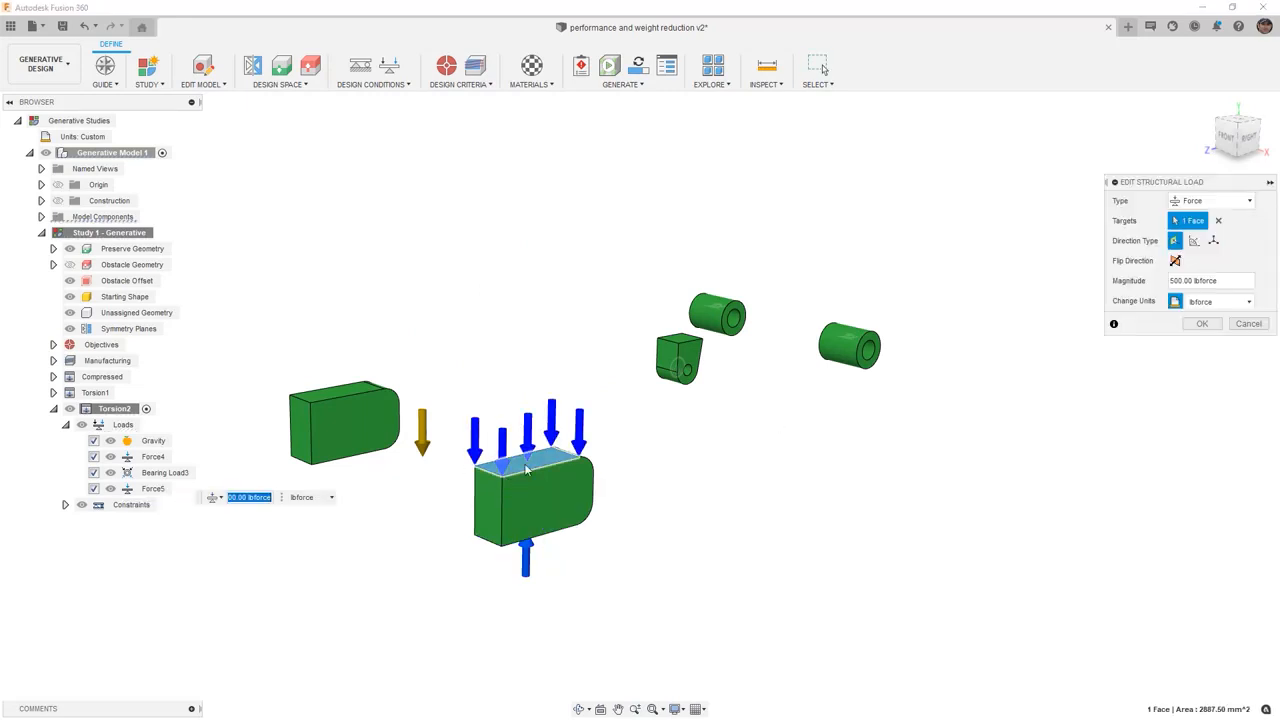
left_click(355, 395)
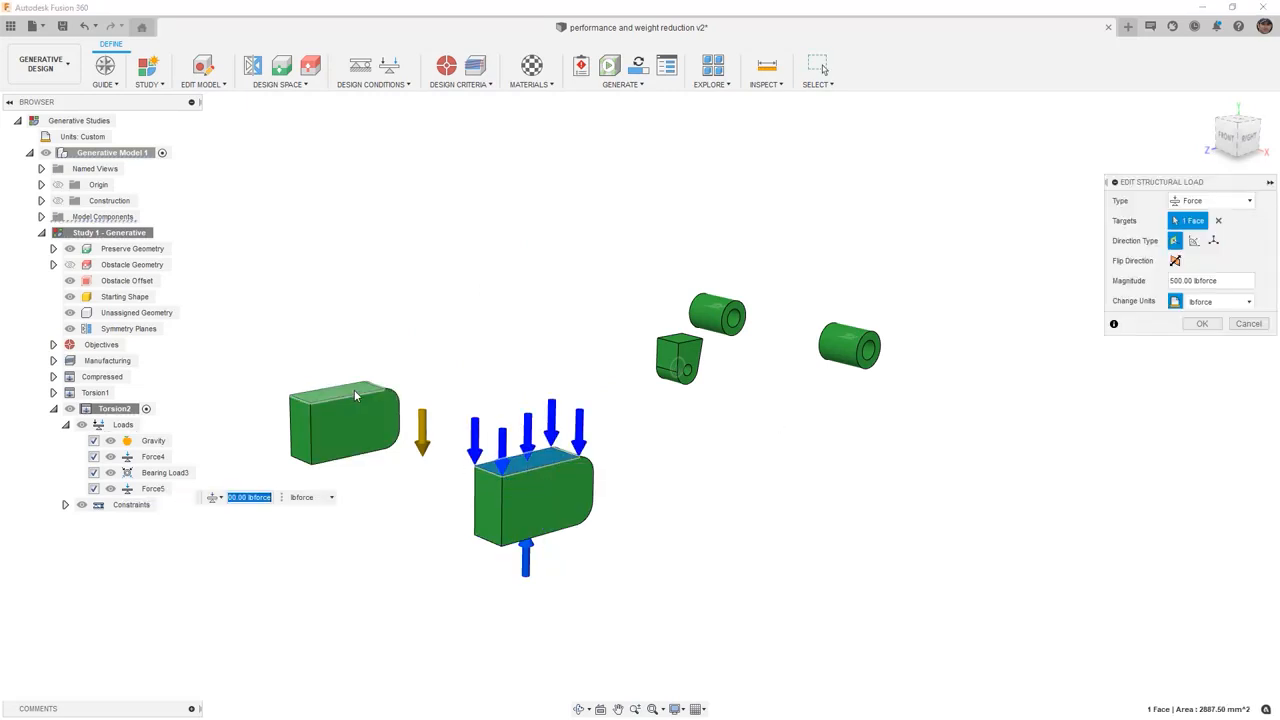
left_click(528, 462)
left_click(1203, 324)
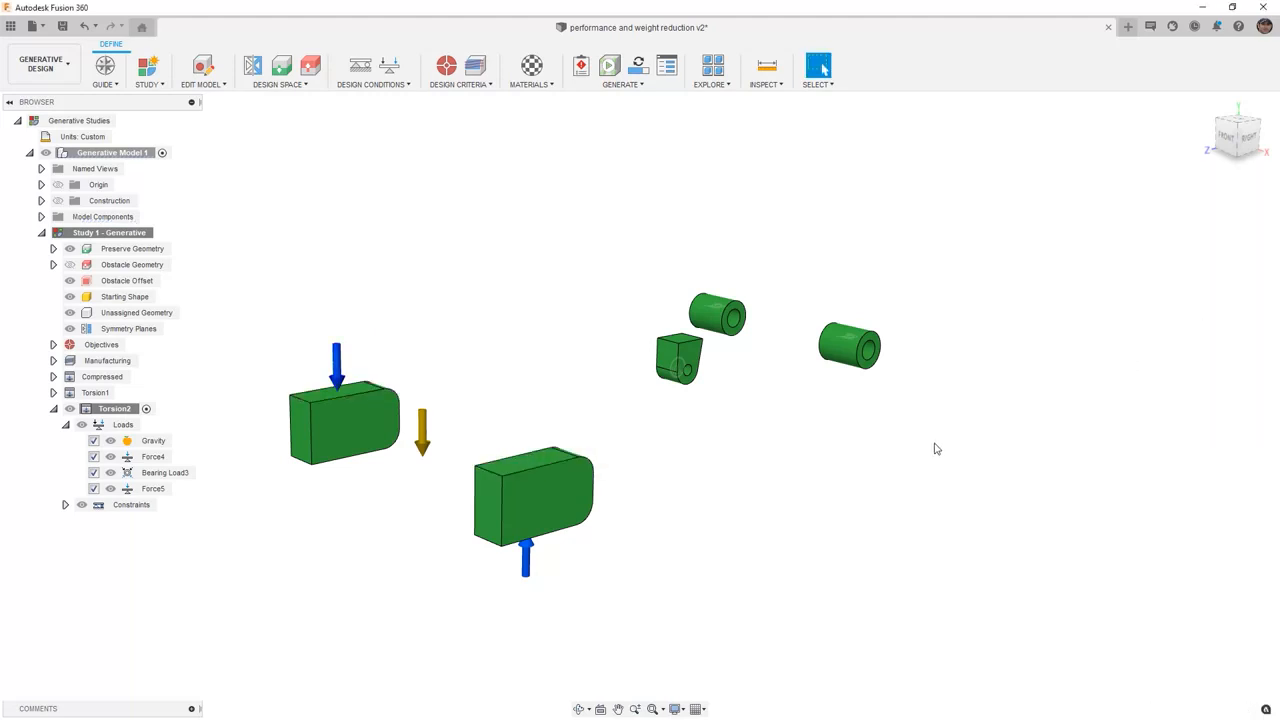
Step: Clone the Torsion2 load case, rename the copy as Bank Left and make it active
scroll(850, 440, "down", 2)
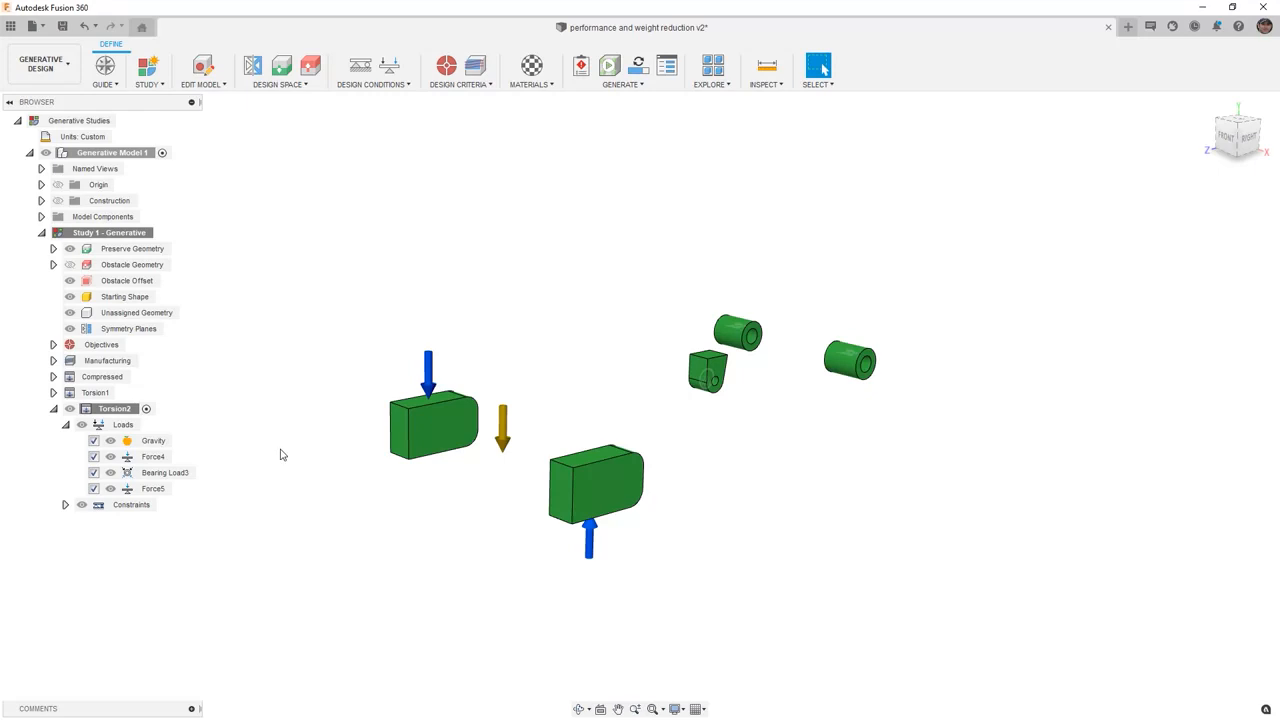
right_click(113, 411)
left_click(166, 456)
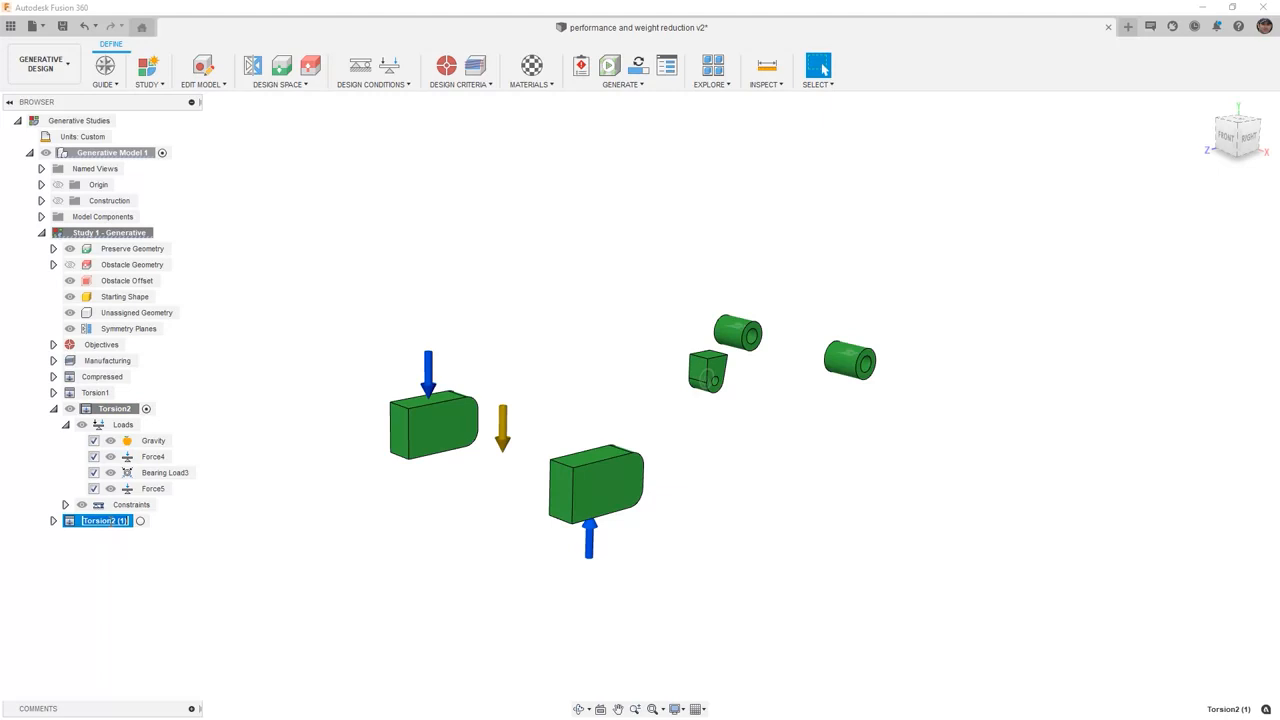
type("Bank Left")
key("Return")
left_click(130, 521)
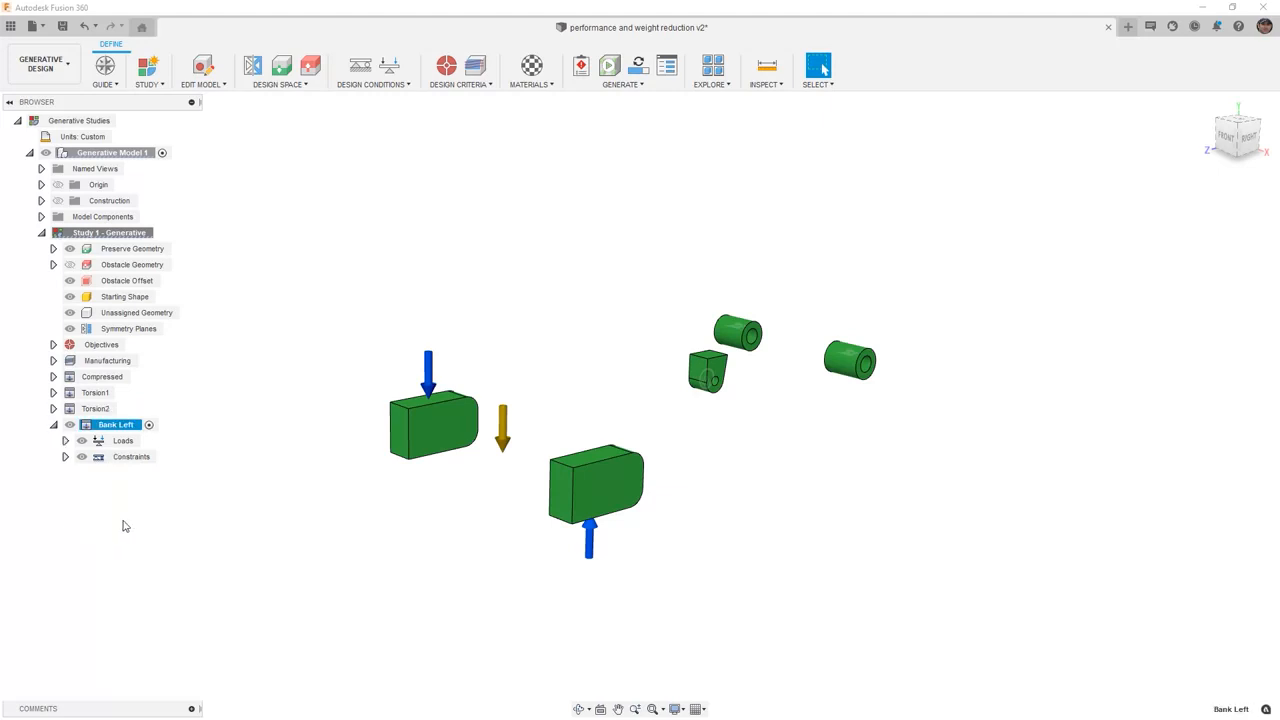
Step: Define Bank Left's force on the right axle block by x, y, z vectors and set Fx to 500 lbforce
left_click(65, 440)
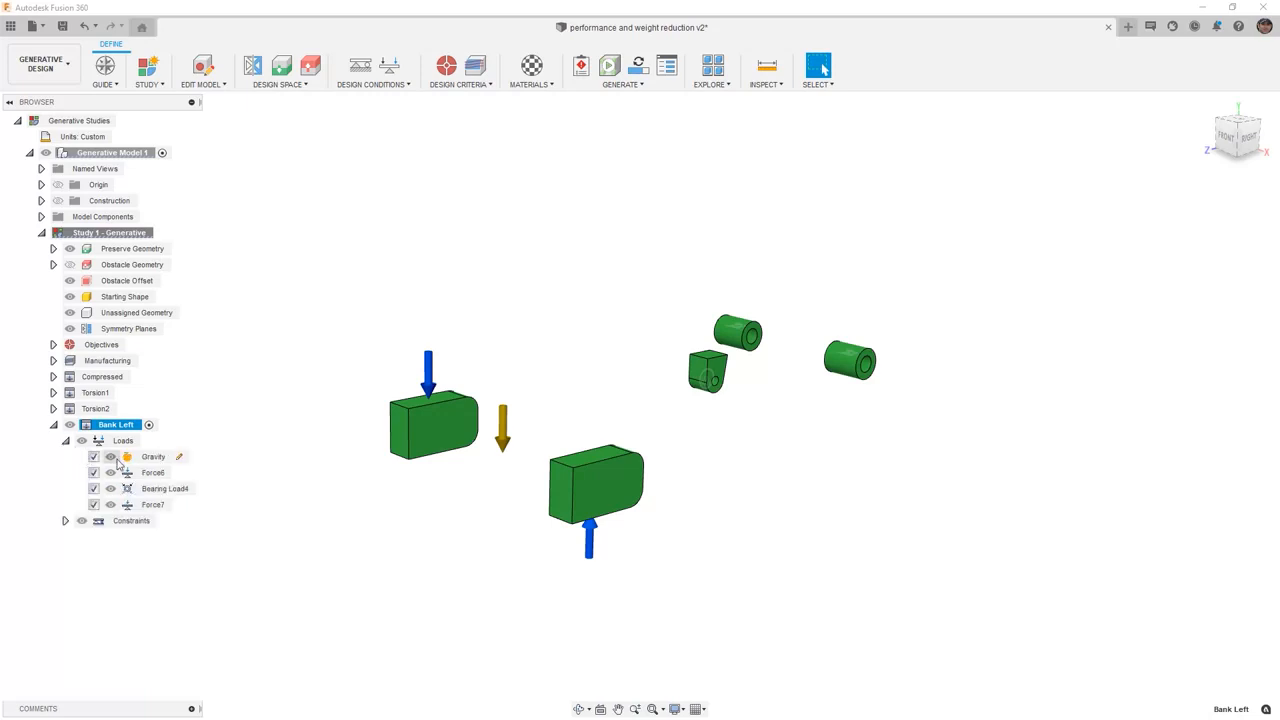
left_click(182, 486)
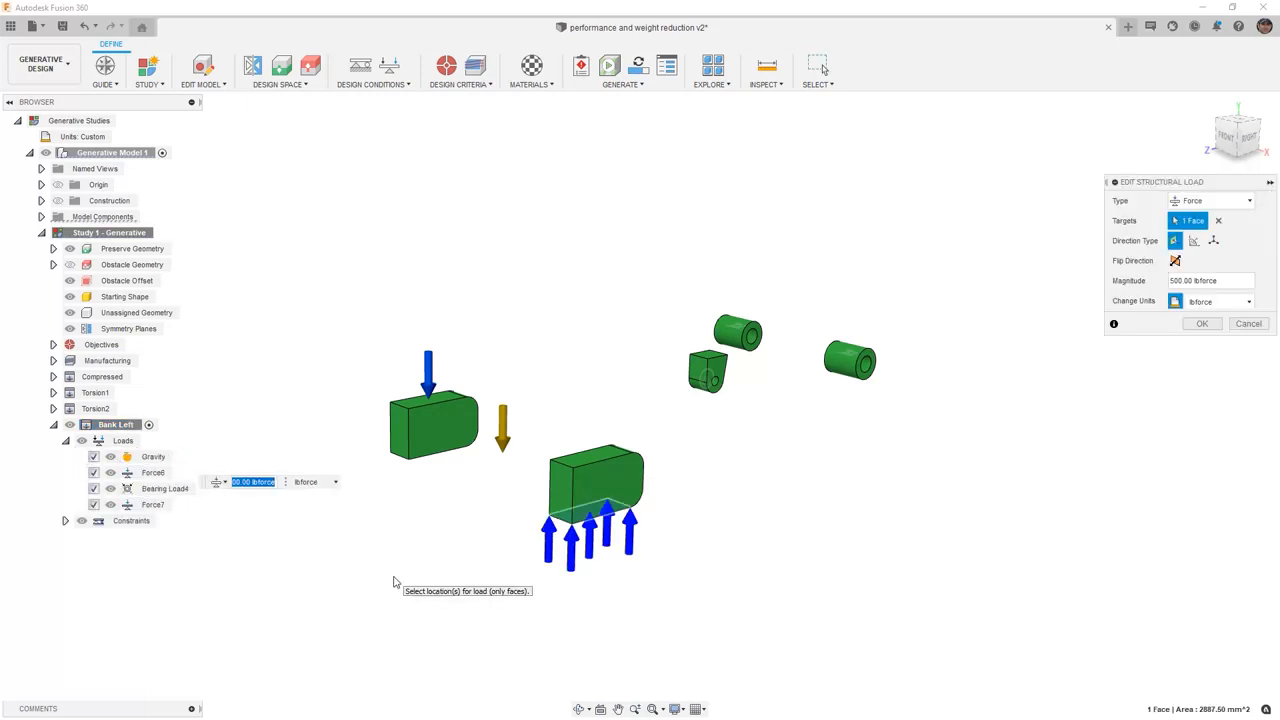
left_click(1215, 241)
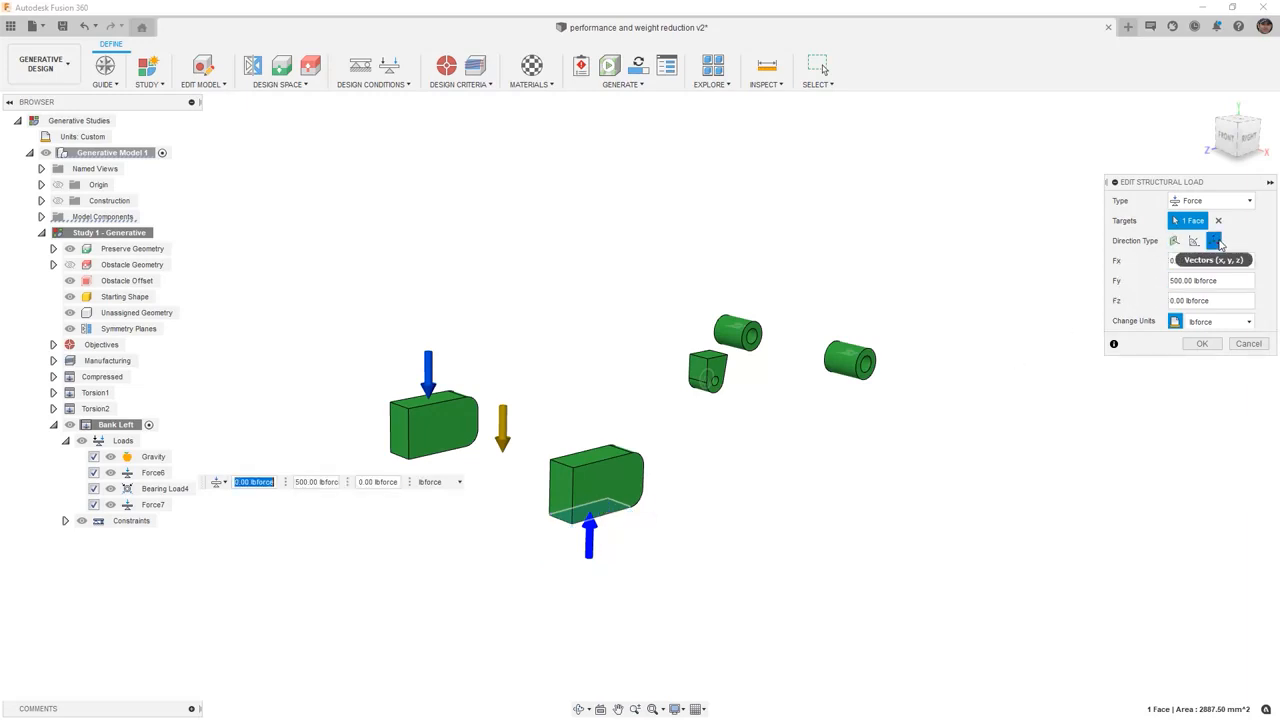
double_click(1186, 260)
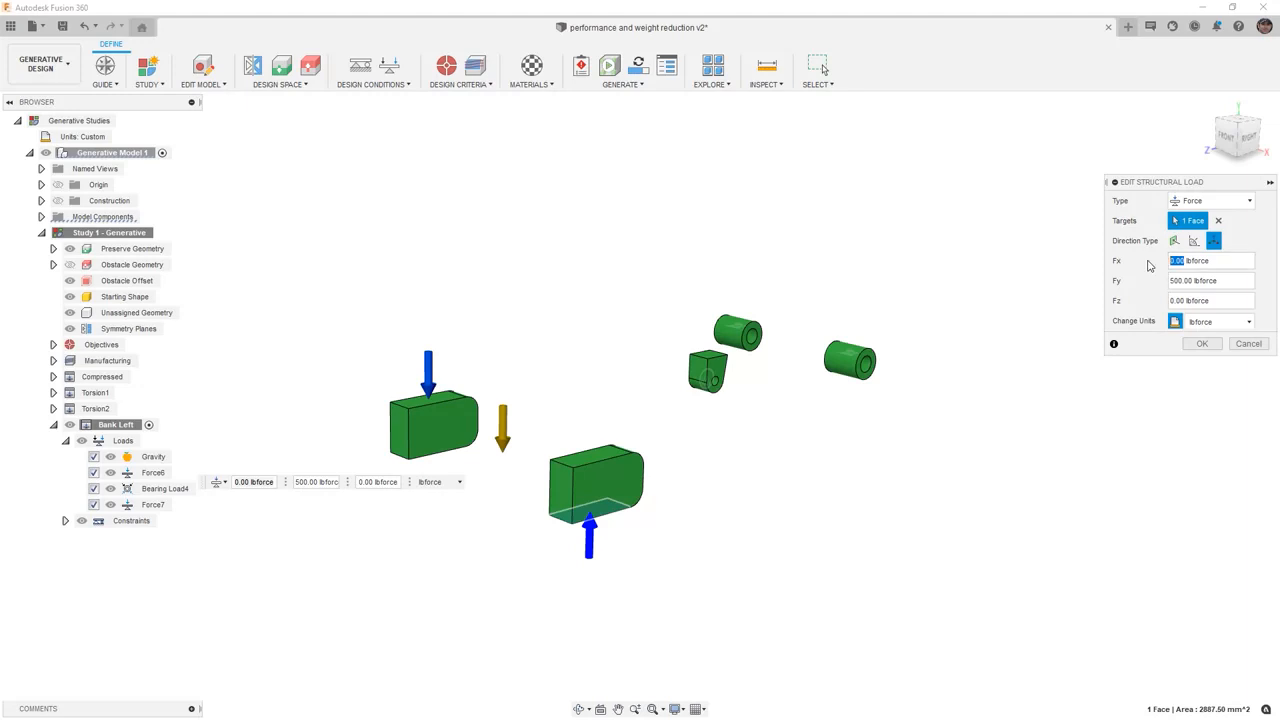
type("50")
key("Return")
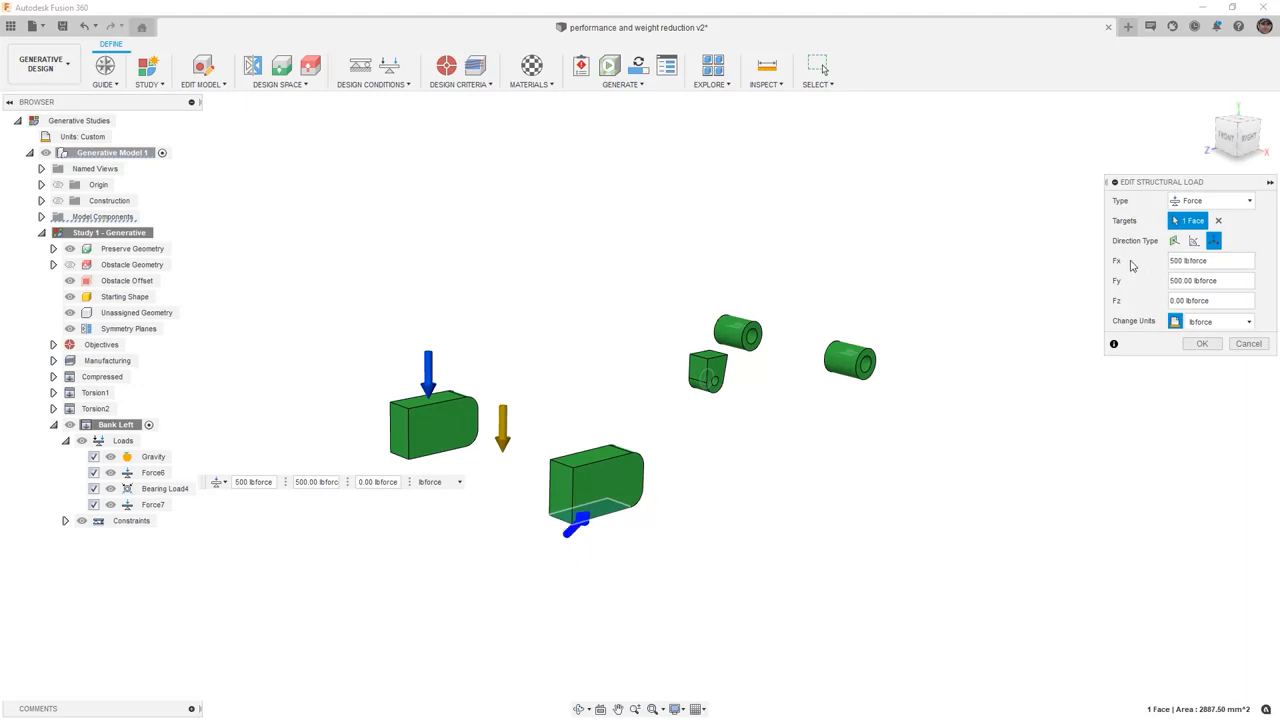
left_click(1225, 140)
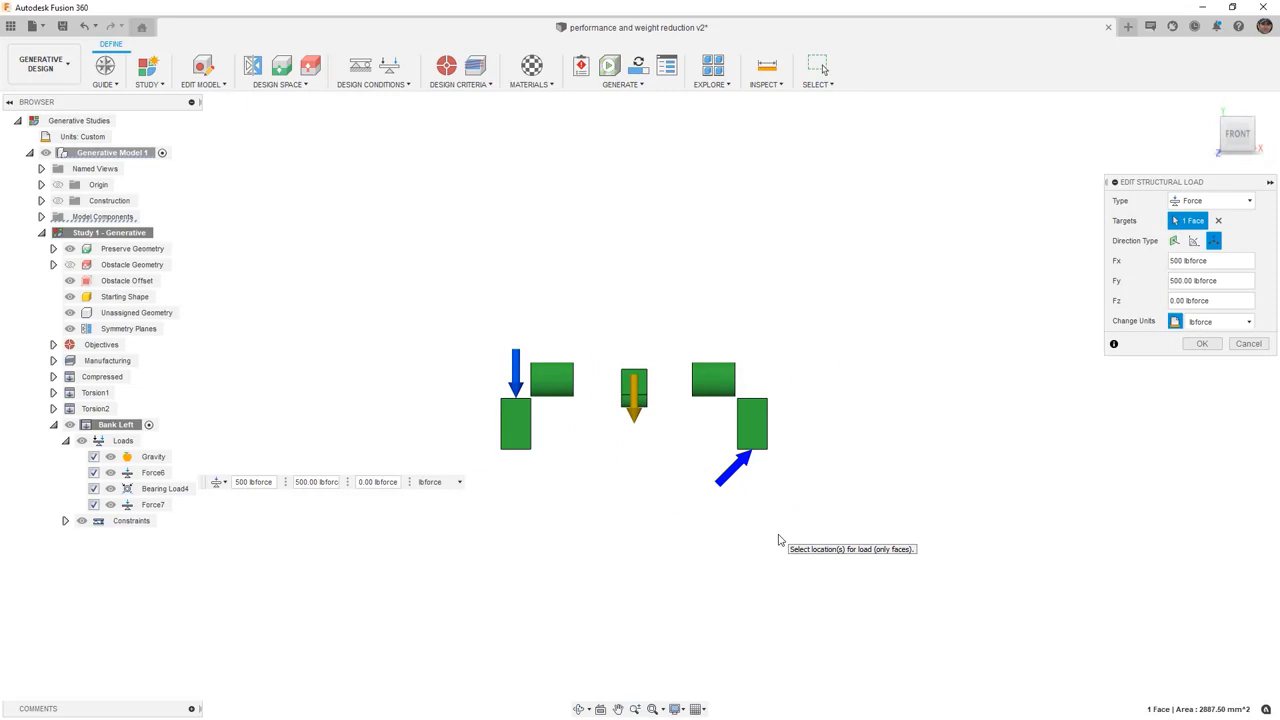
left_click(1196, 344)
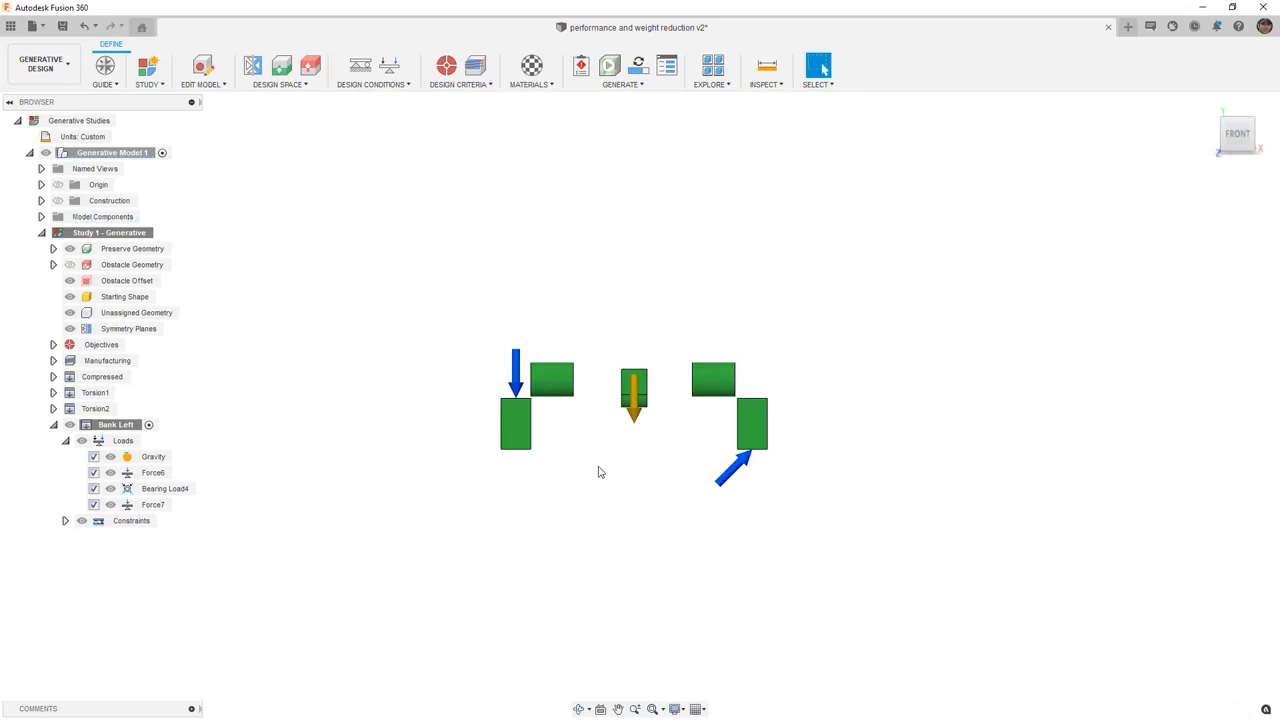
Step: Retarget Bank Left's downward force from the top face to the bottom face of the left axle block
double_click(160, 507)
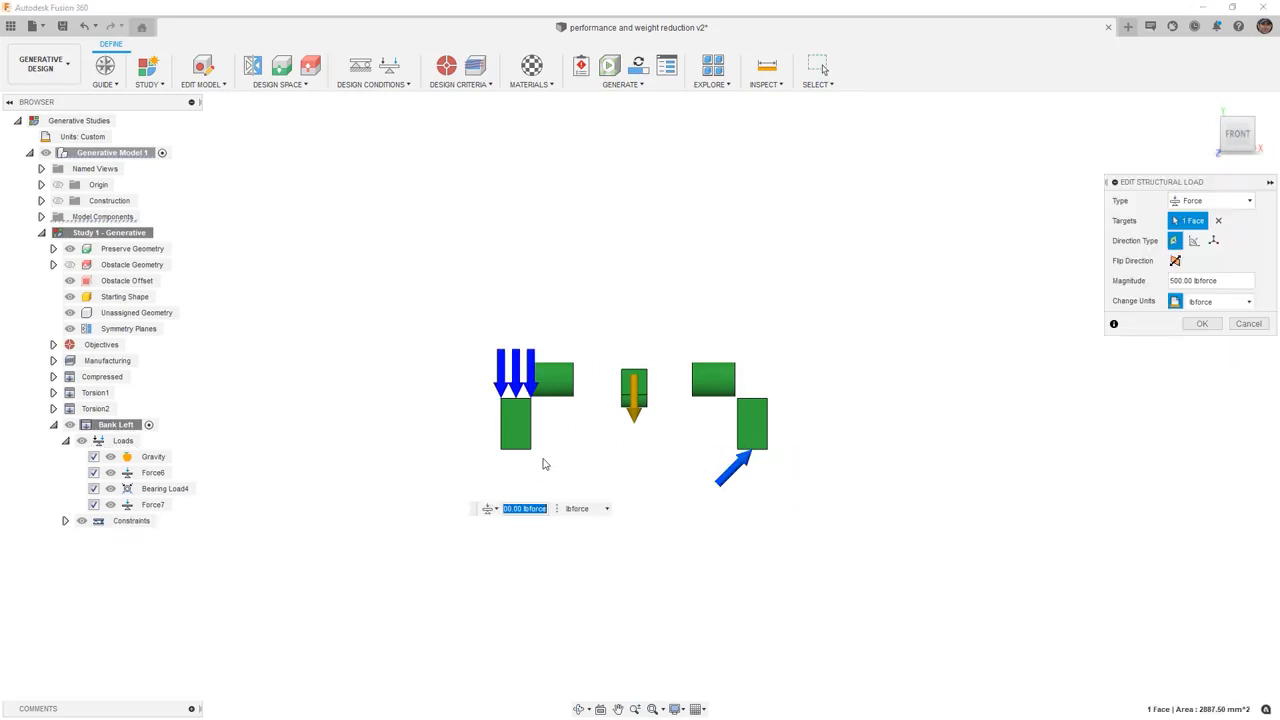
left_click(507, 460)
middle_click_drag(512, 529, 512, 473, "shift")
left_click(507, 364)
middle_click_drag(528, 425, 541, 483, "shift")
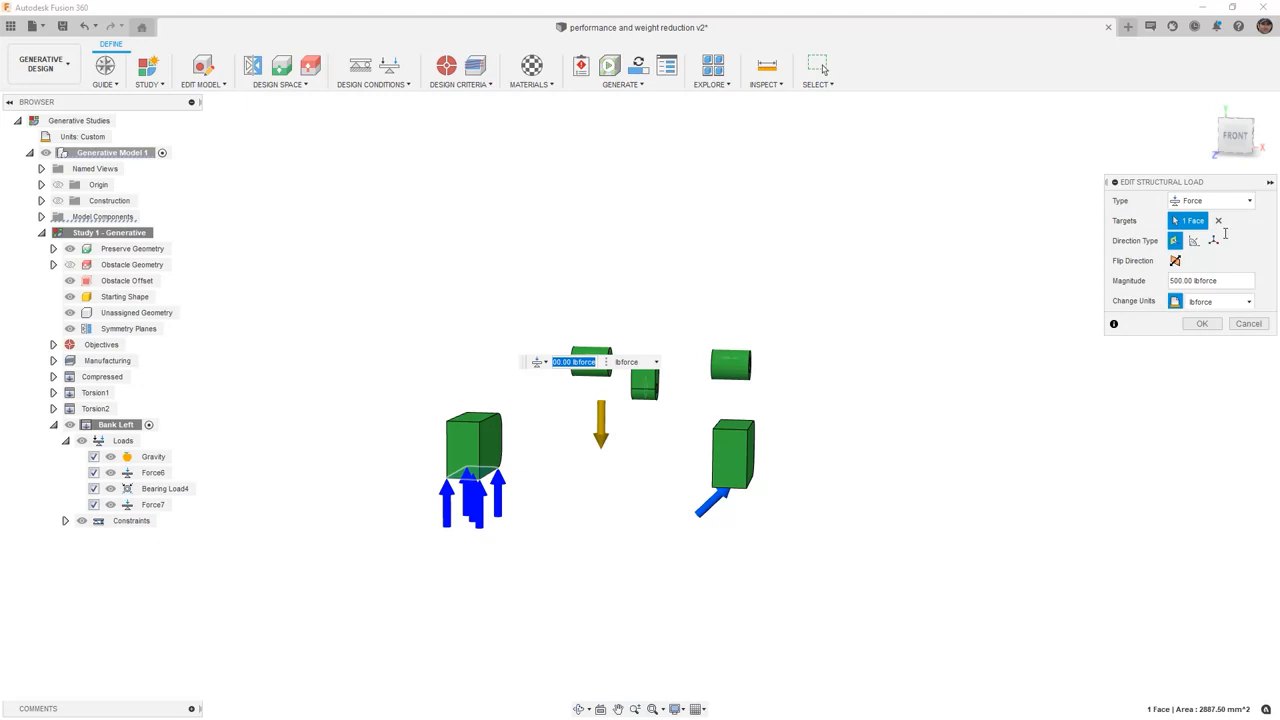
Step: Define the left axle block's force in Bank Left by x, y, z vectors with Fx set to 500 lbforce
left_click(1213, 240)
left_click(1186, 260)
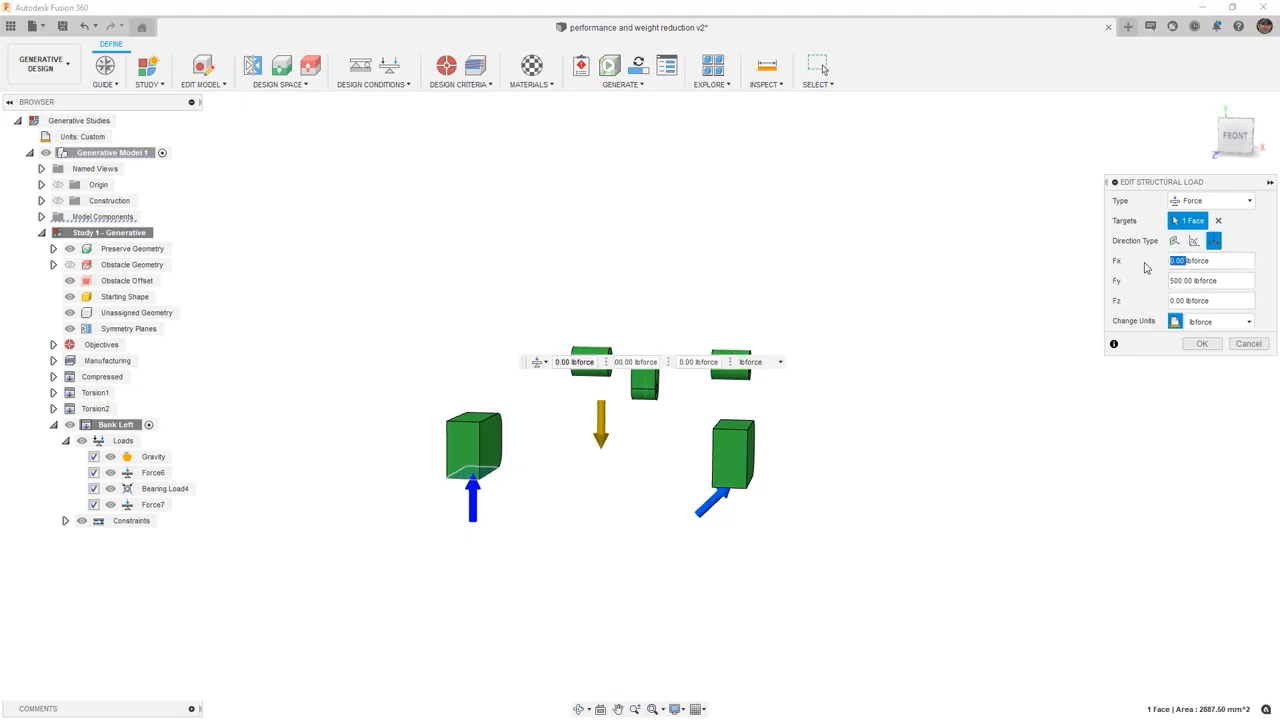
type("500")
left_click(1202, 343)
Step: Clone the Bank Left load case, make the copy active and rename it as Bank Right
right_click(120, 426)
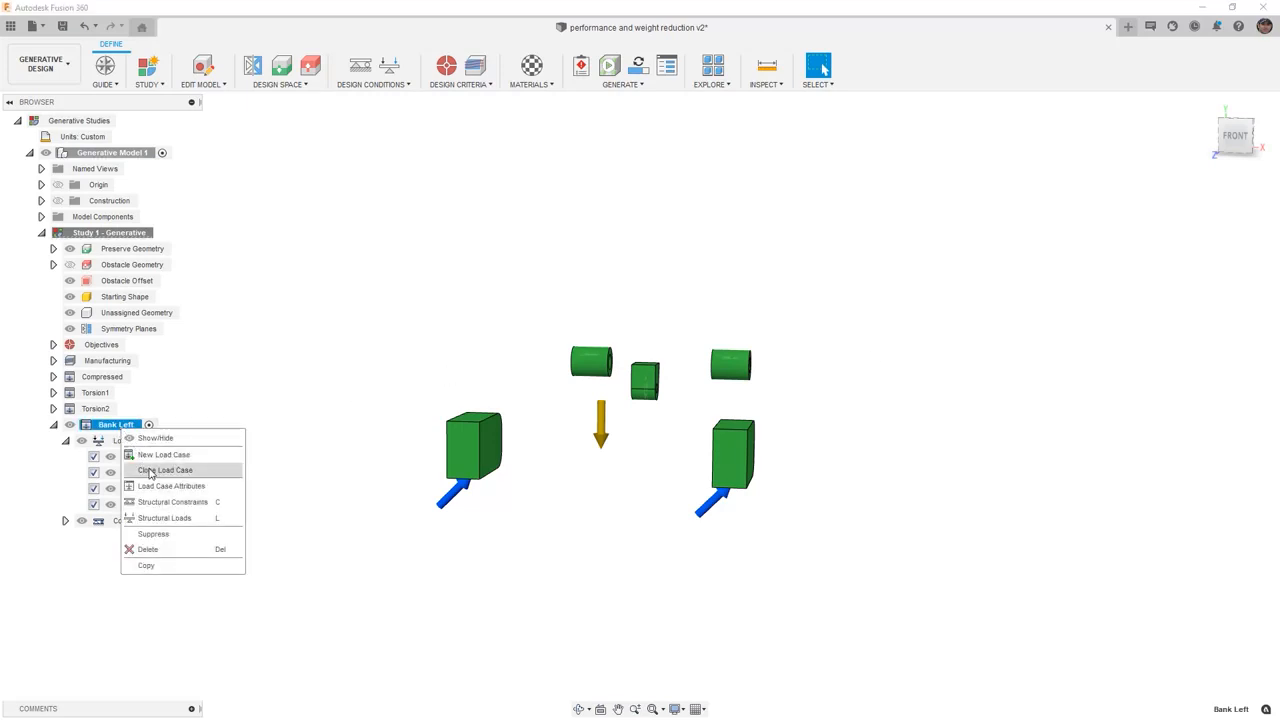
left_click(150, 471)
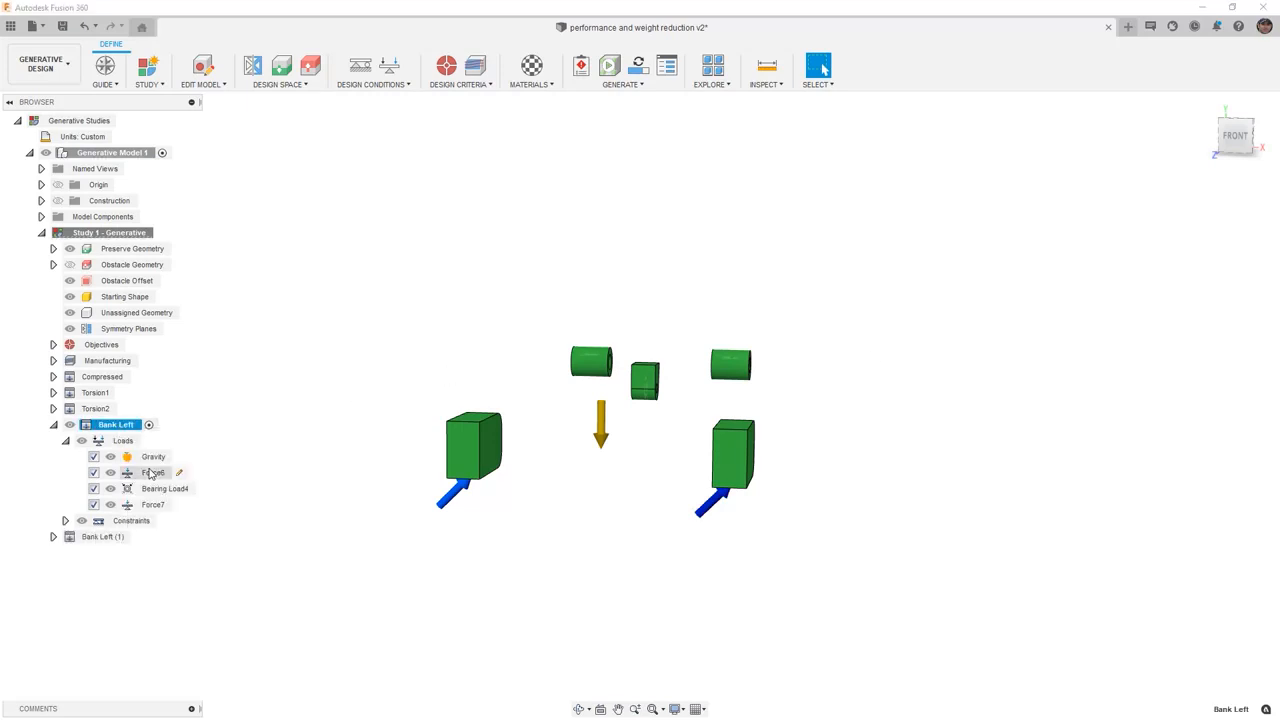
left_click(135, 537)
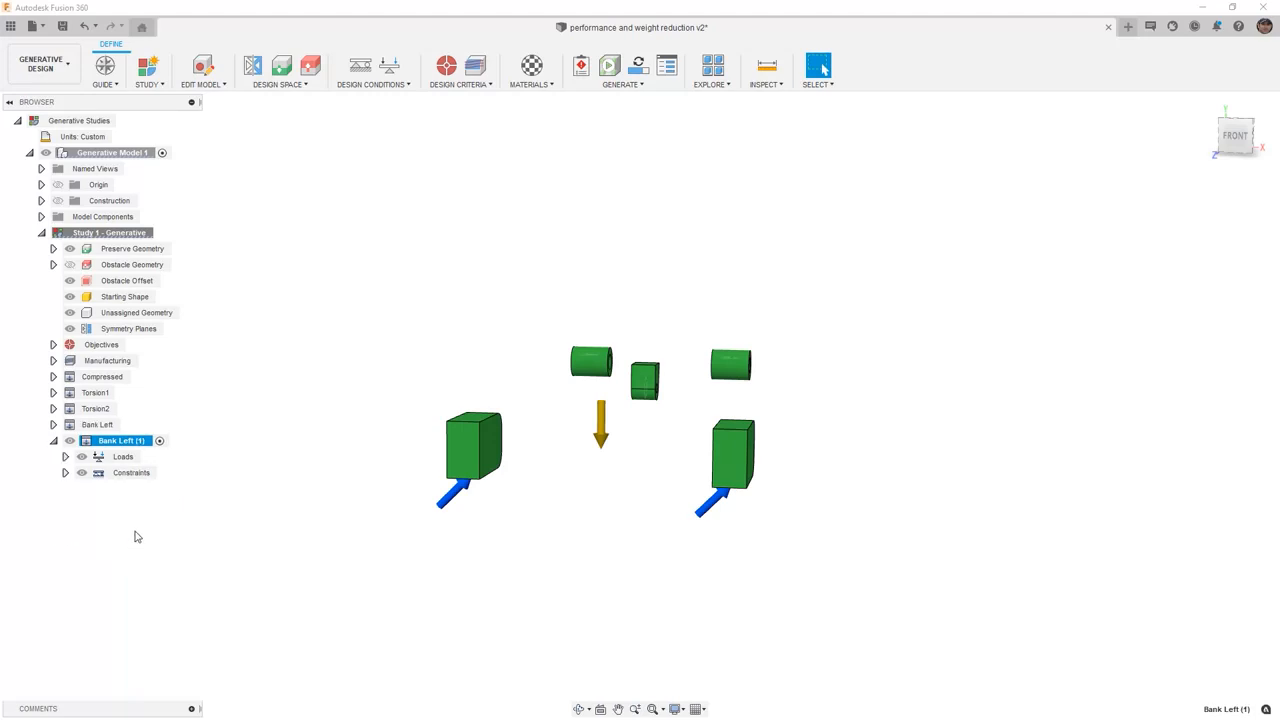
double_click(124, 440)
key("BackSpace")
type("Right")
key("Return")
Step: Set Fx of the right axle block's force in Bank Right to -500 lbforce
left_click(65, 456)
left_click(177, 490)
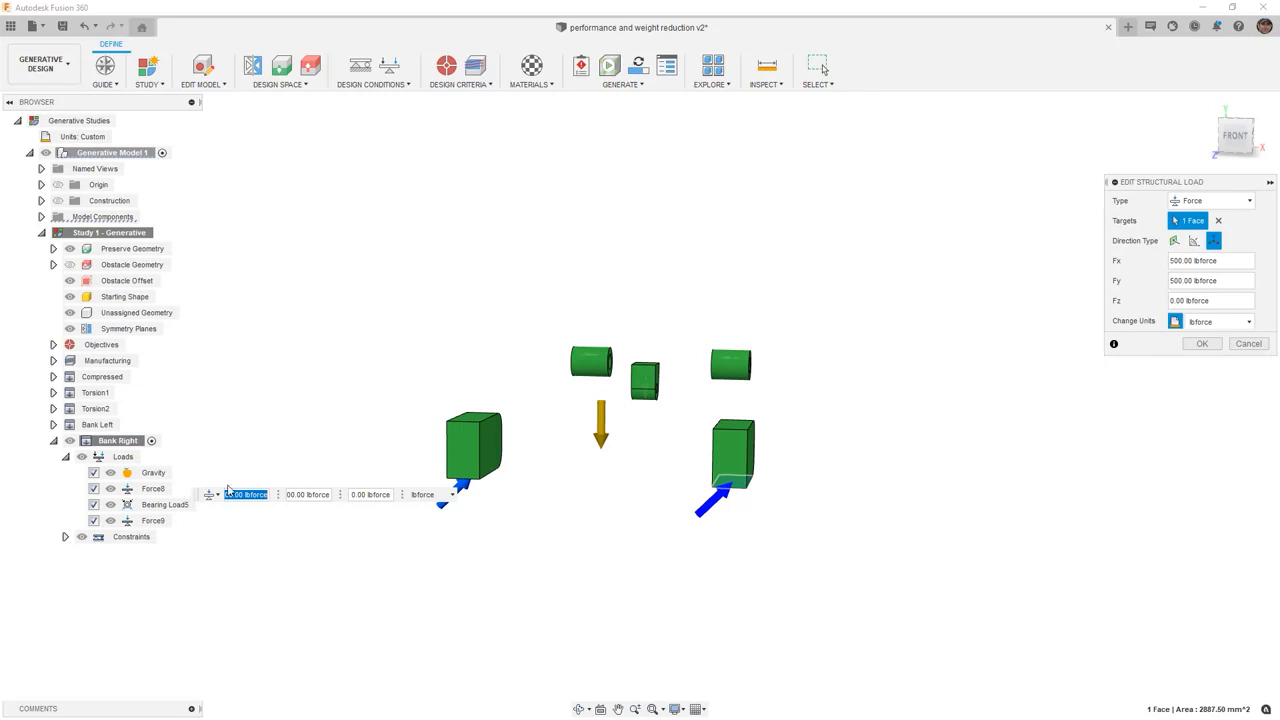
left_click(1173, 260)
type("-")
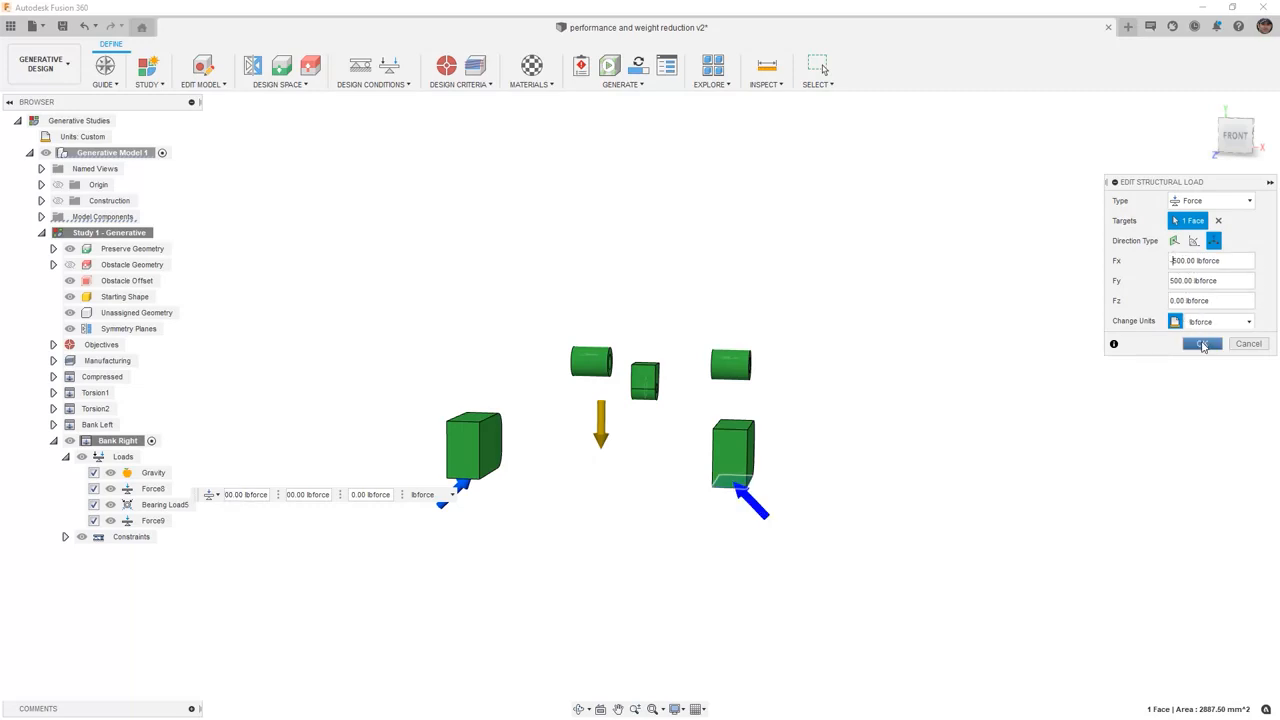
left_click(1202, 343)
Step: Set Fx of the left axle block's force in Bank Right to -500 lbforce
double_click(168, 520)
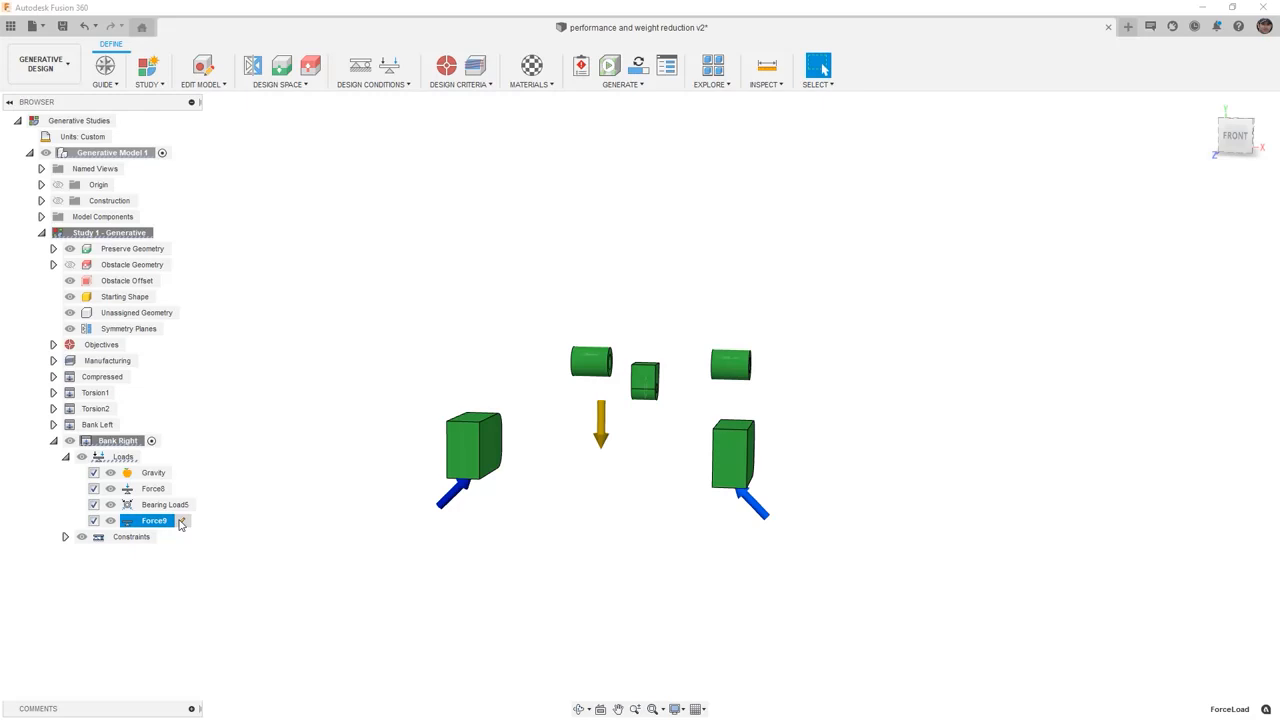
left_click(1172, 262)
type("-500.00 lbforce")
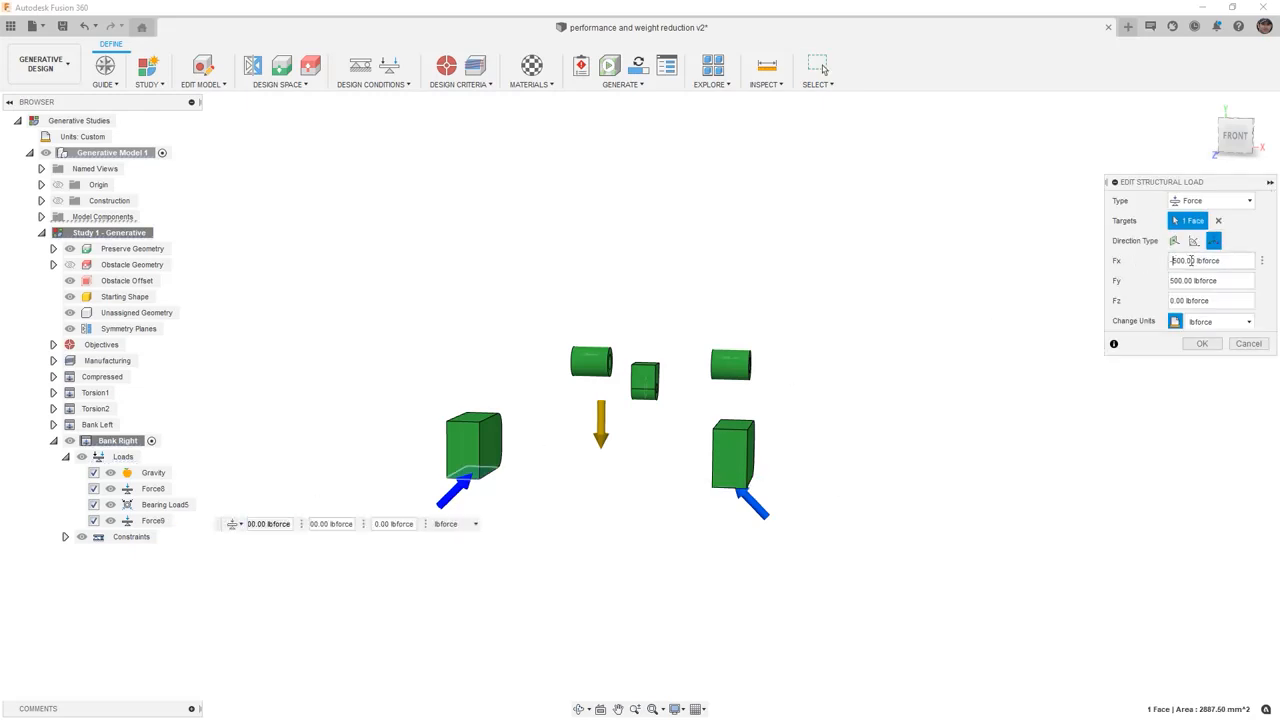
key("Return")
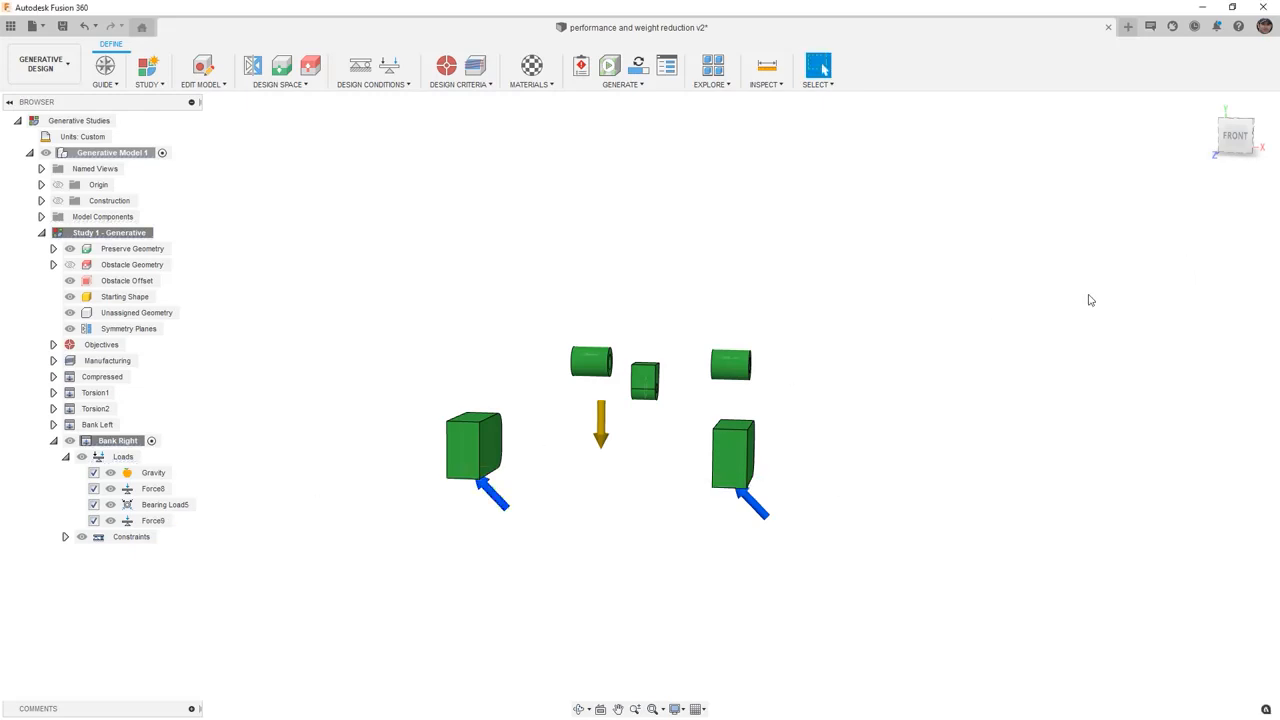
Step: Clone the Bank Right load case, make the copy active and rename it as Wheelie
scroll(925, 404, "down", 2)
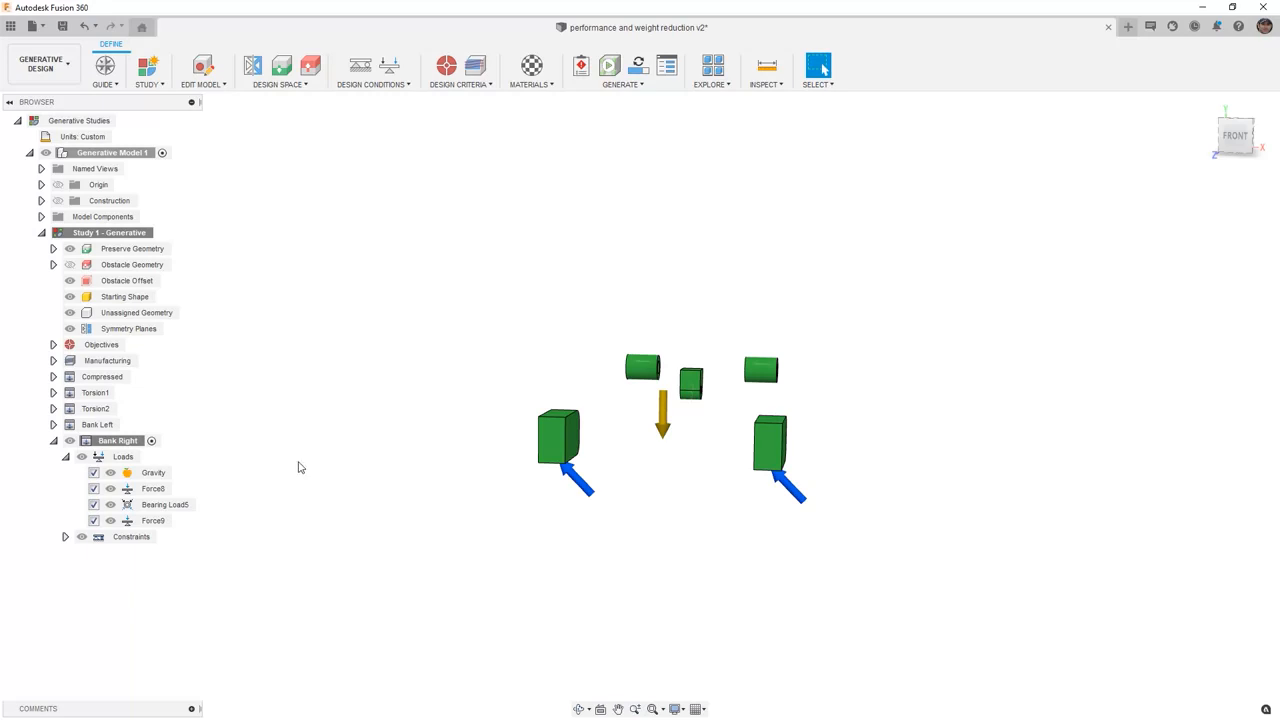
right_click(118, 446)
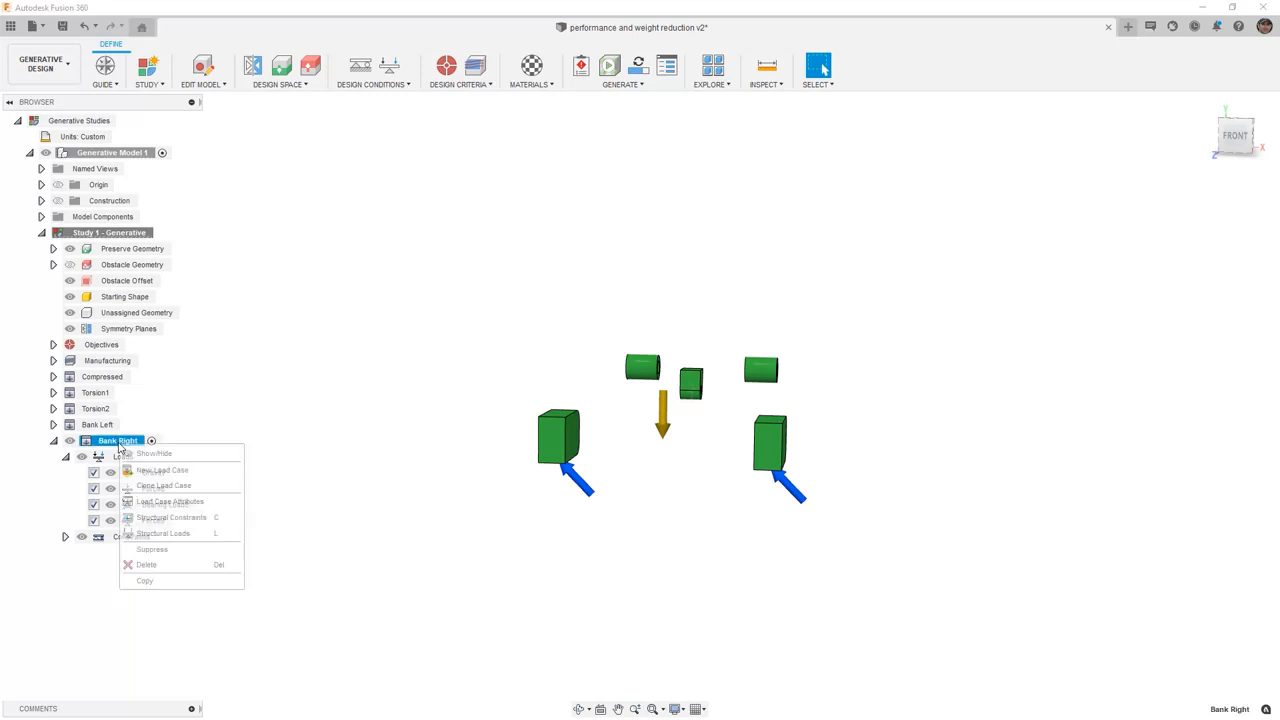
left_click(163, 487)
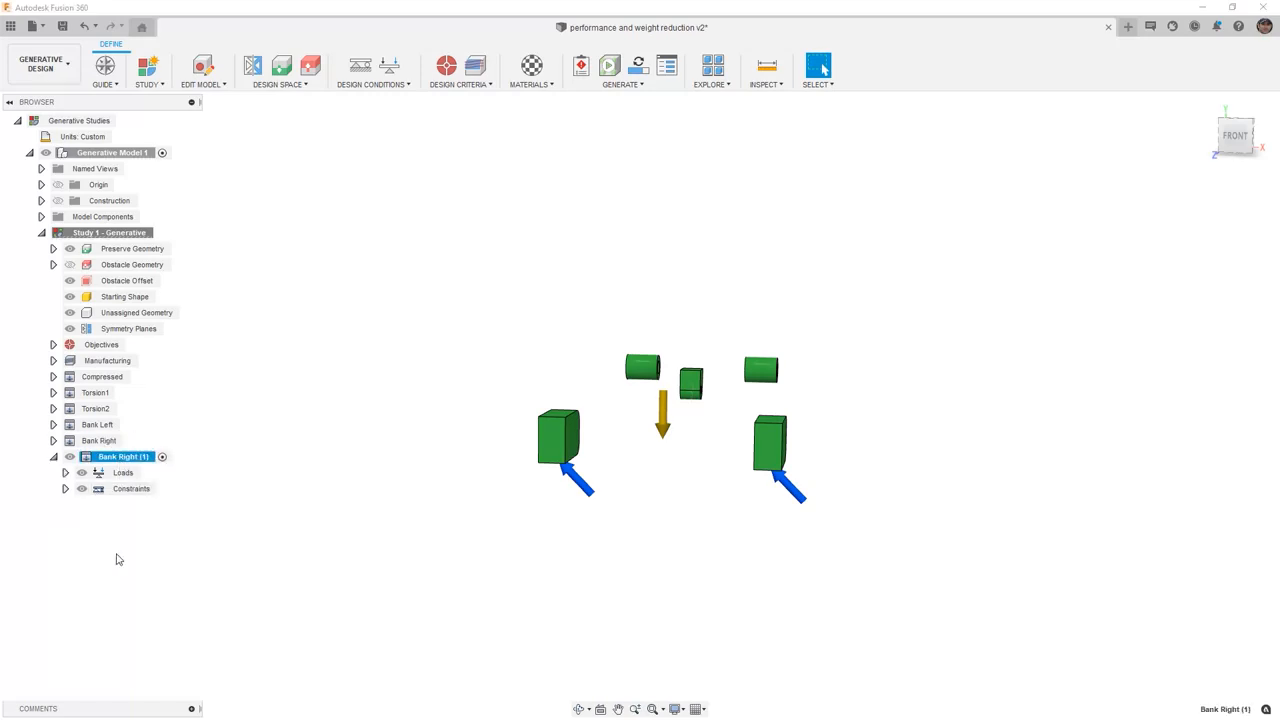
double_click(138, 456)
type("Wheelie")
key("Return")
Step: Edit the right axle block's force in Wheelie, setting Fx to 0 and Fz to -500 lbforce
left_click(66, 473)
double_click(160, 506)
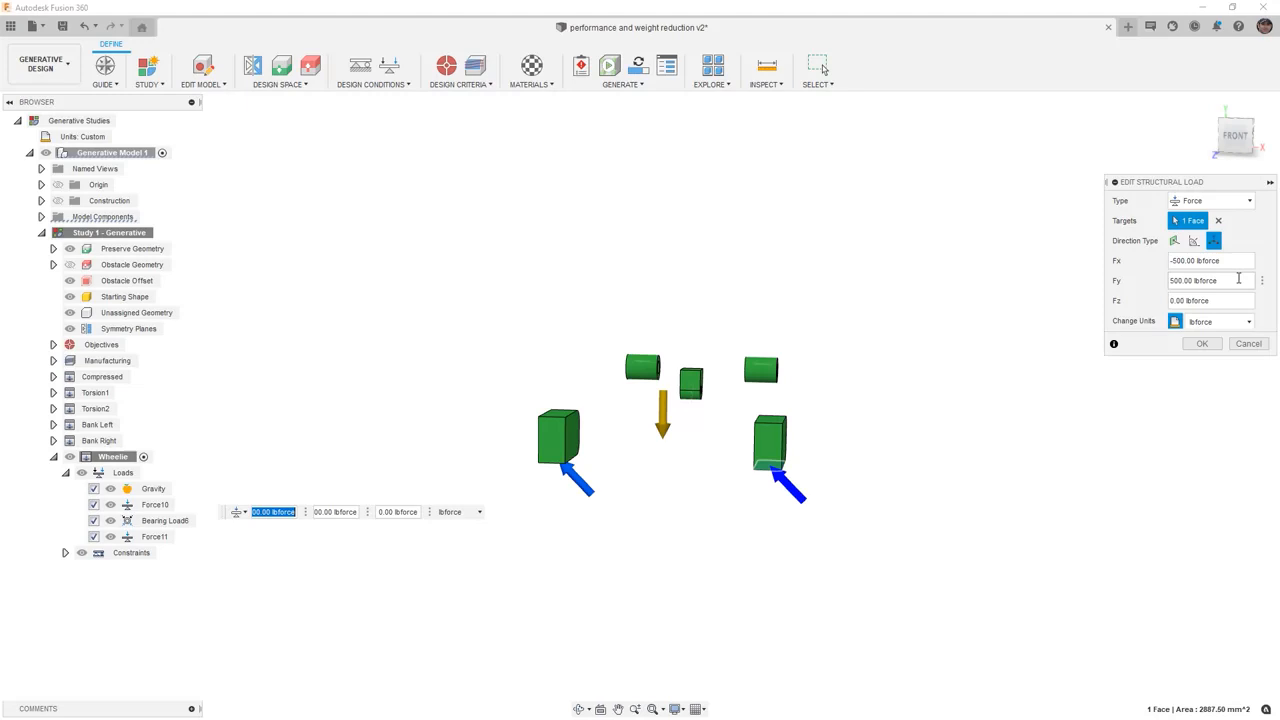
left_click_drag(1221, 261, 1145, 264)
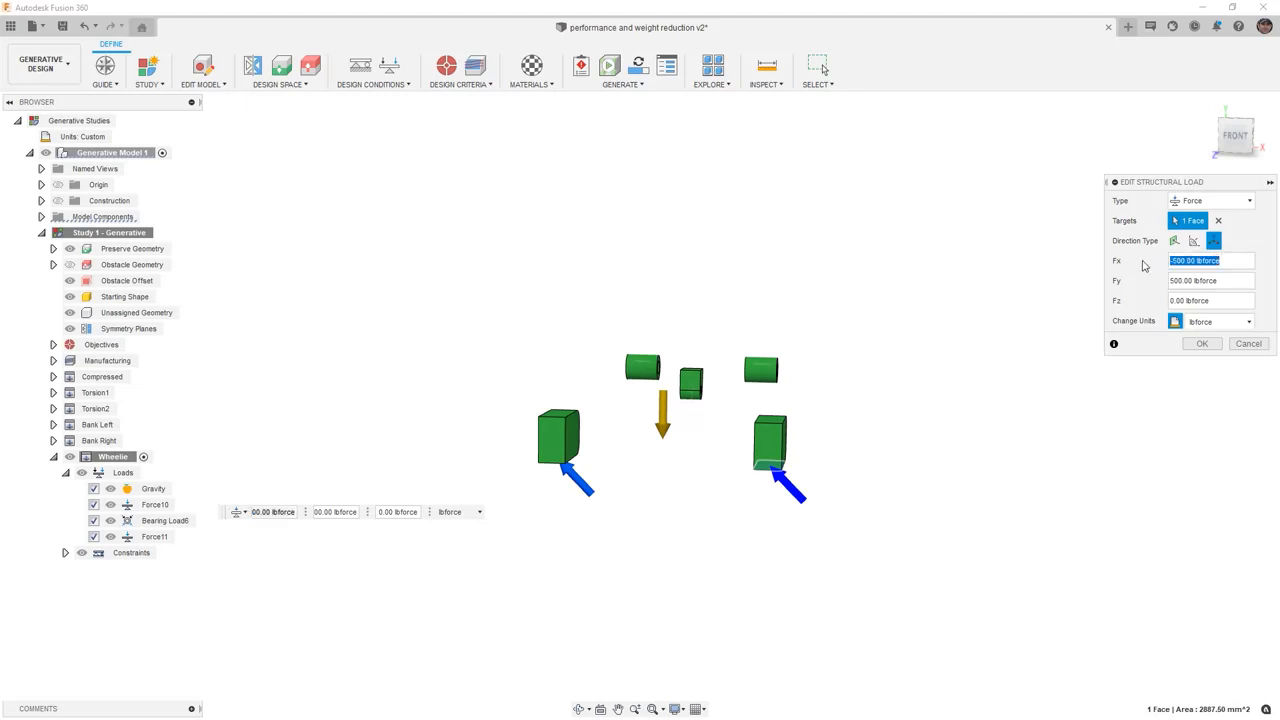
type("0")
left_click_drag(1209, 302, 1133, 304)
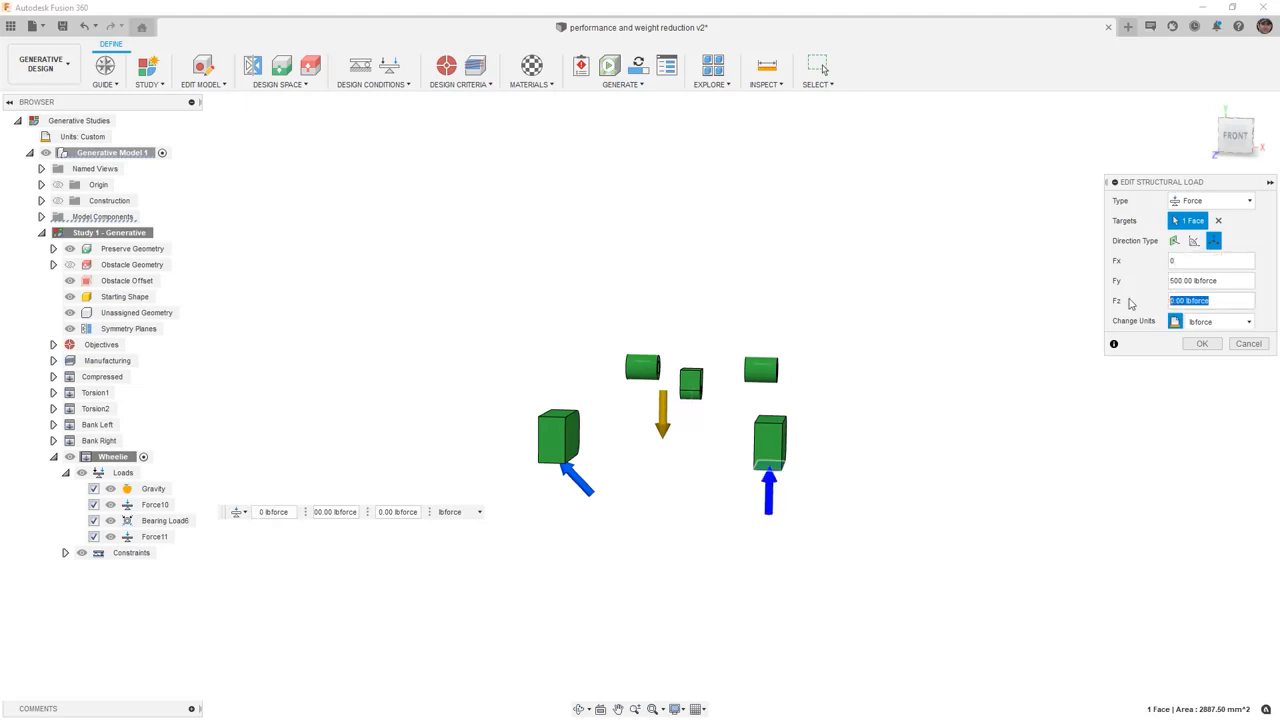
type("-500")
middle_click_drag(1035, 373, 843, 480, "shift")
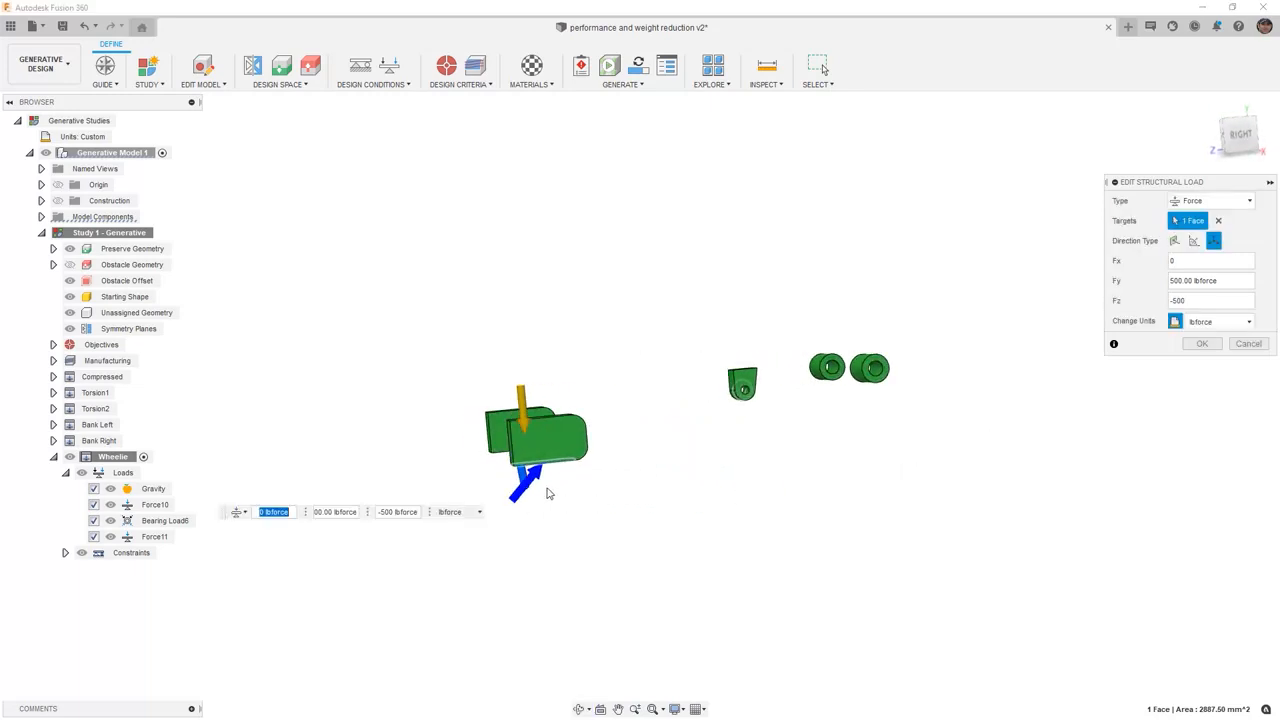
left_click(1202, 343)
Step: Edit the left axle block's force in Wheelie, setting Fx to 0 and Fz to -500 lbforce
middle_click_drag(760, 517, 805, 523, "shift")
mouse_move(172, 539)
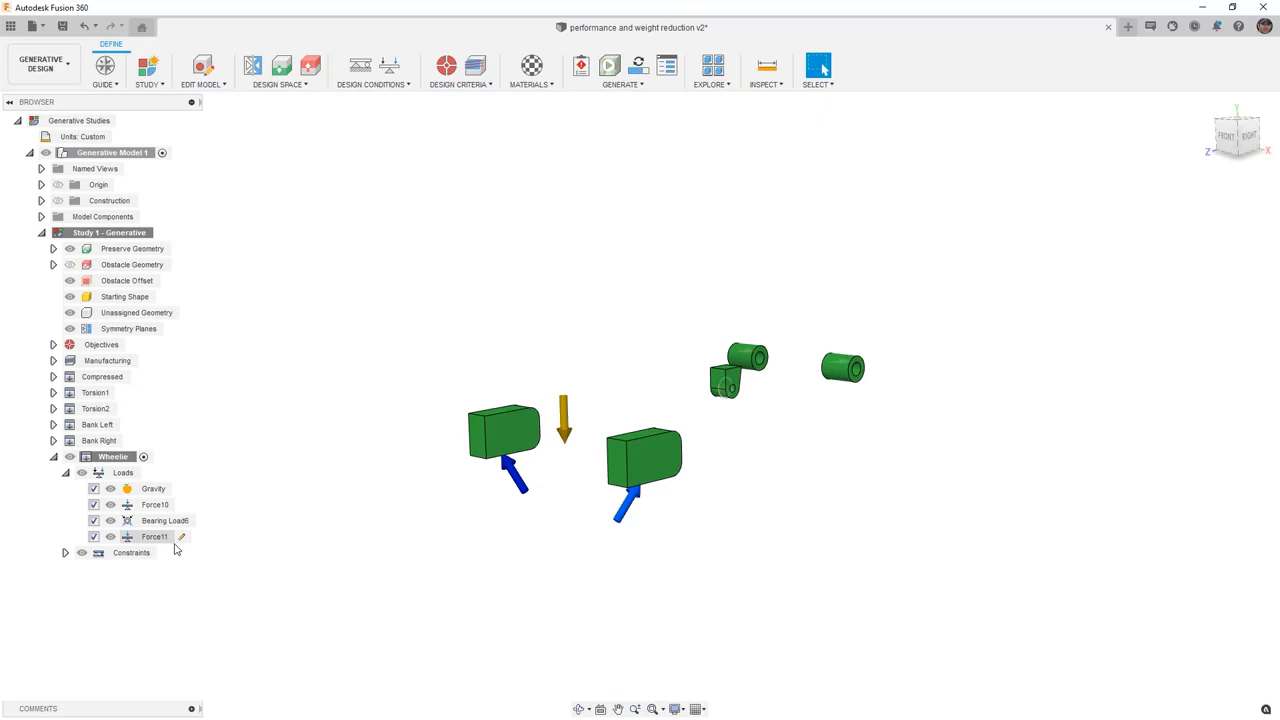
left_click(180, 539)
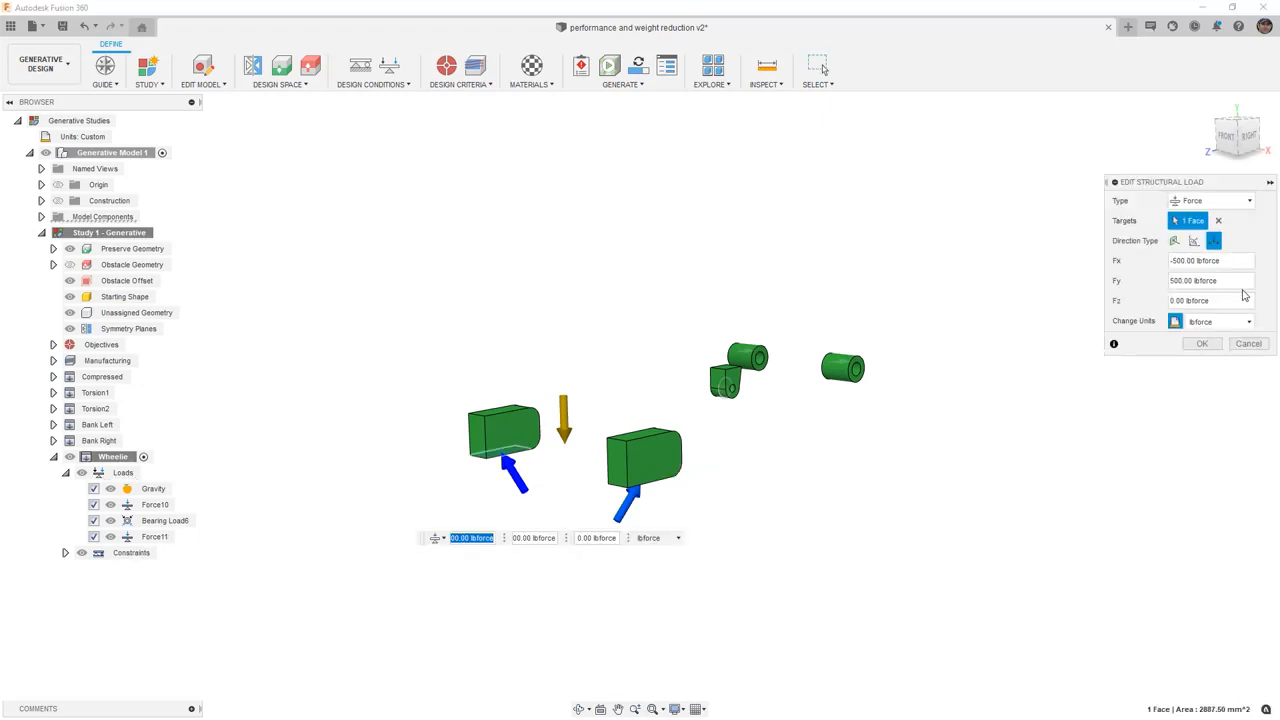
left_click_drag(1229, 262, 1138, 275)
type("0")
key("Tab")
key("Tab")
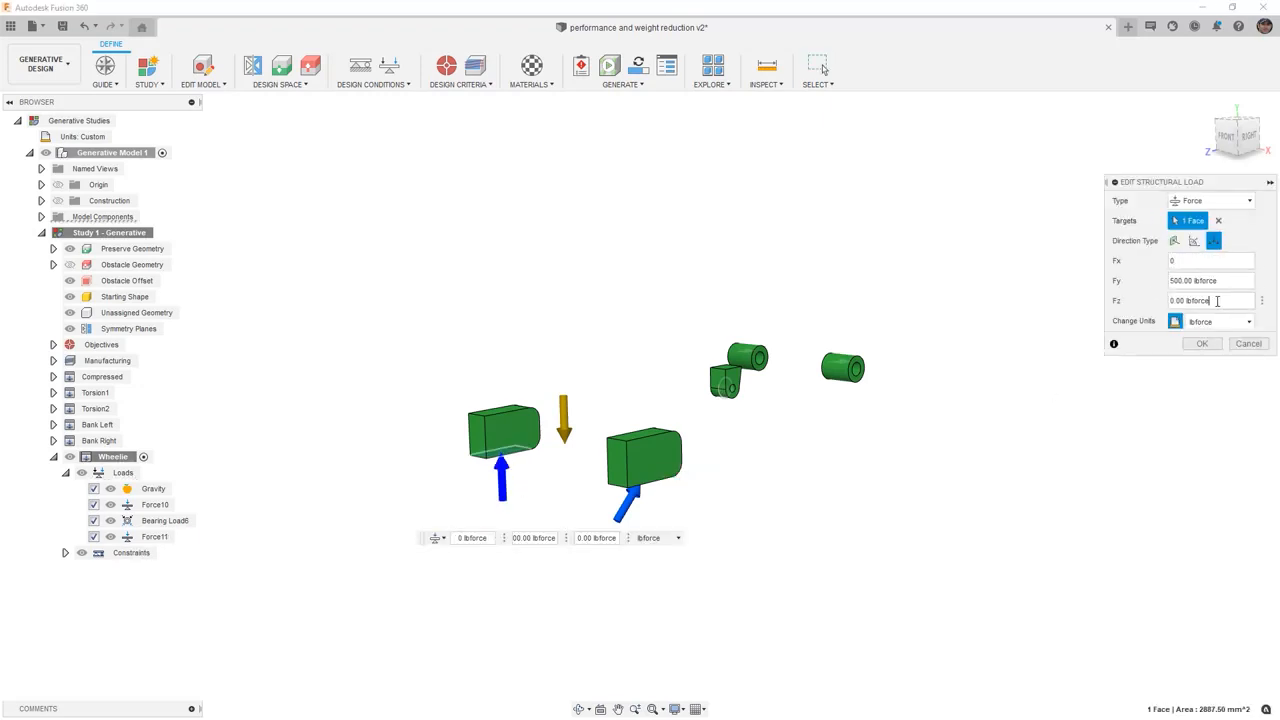
key("BackSpace")
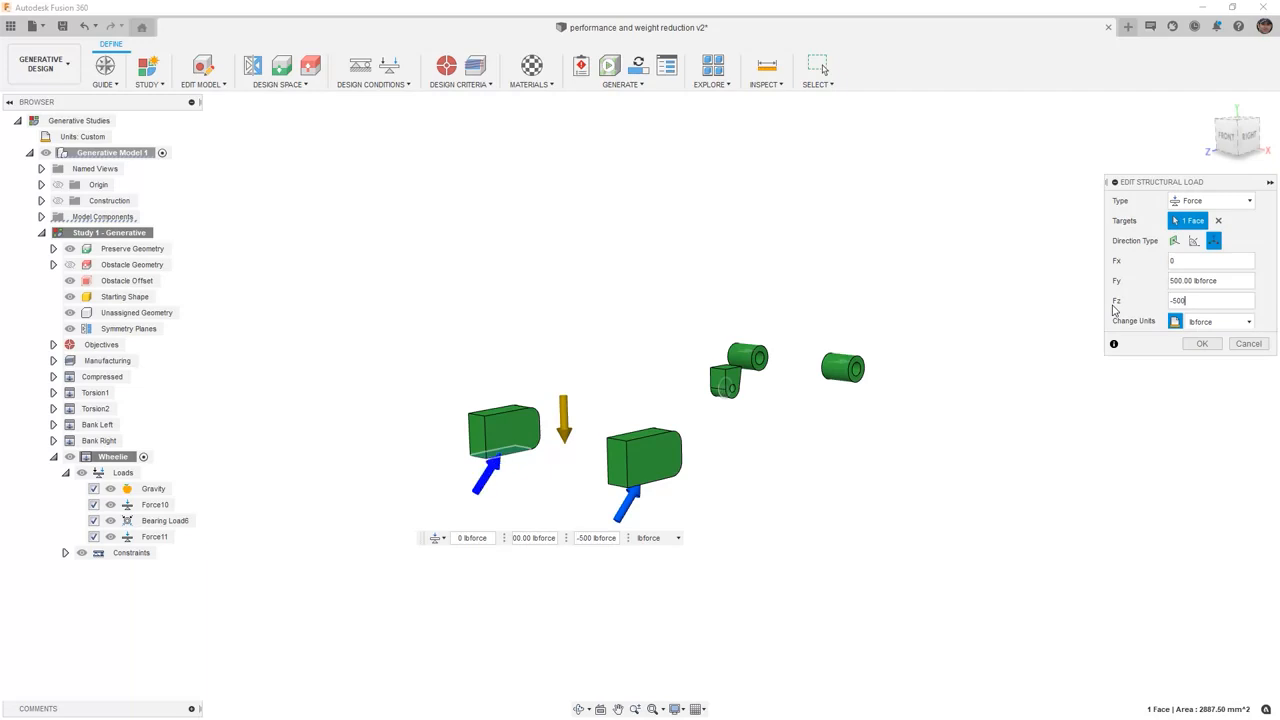
key("Return")
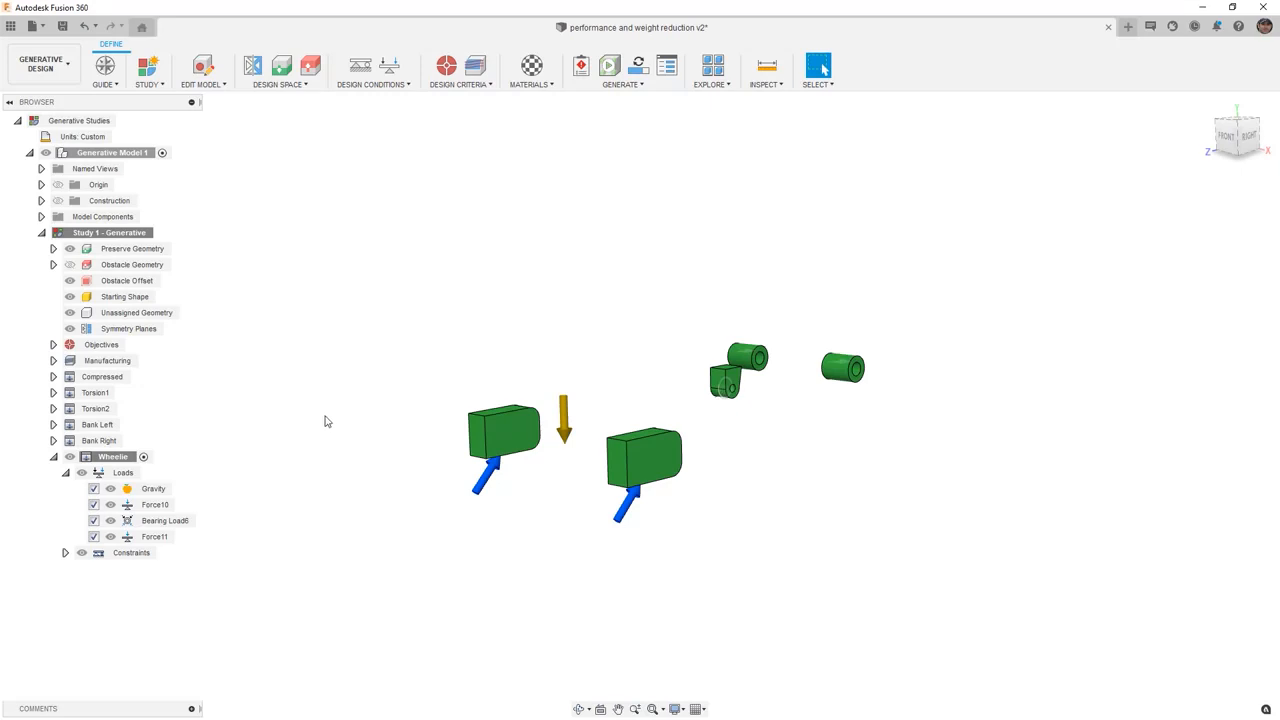
Step: Edit the manufacturing criteria, excluding the Additive method and changing milling Configuration 1 to 5-axis
left_click(476, 67)
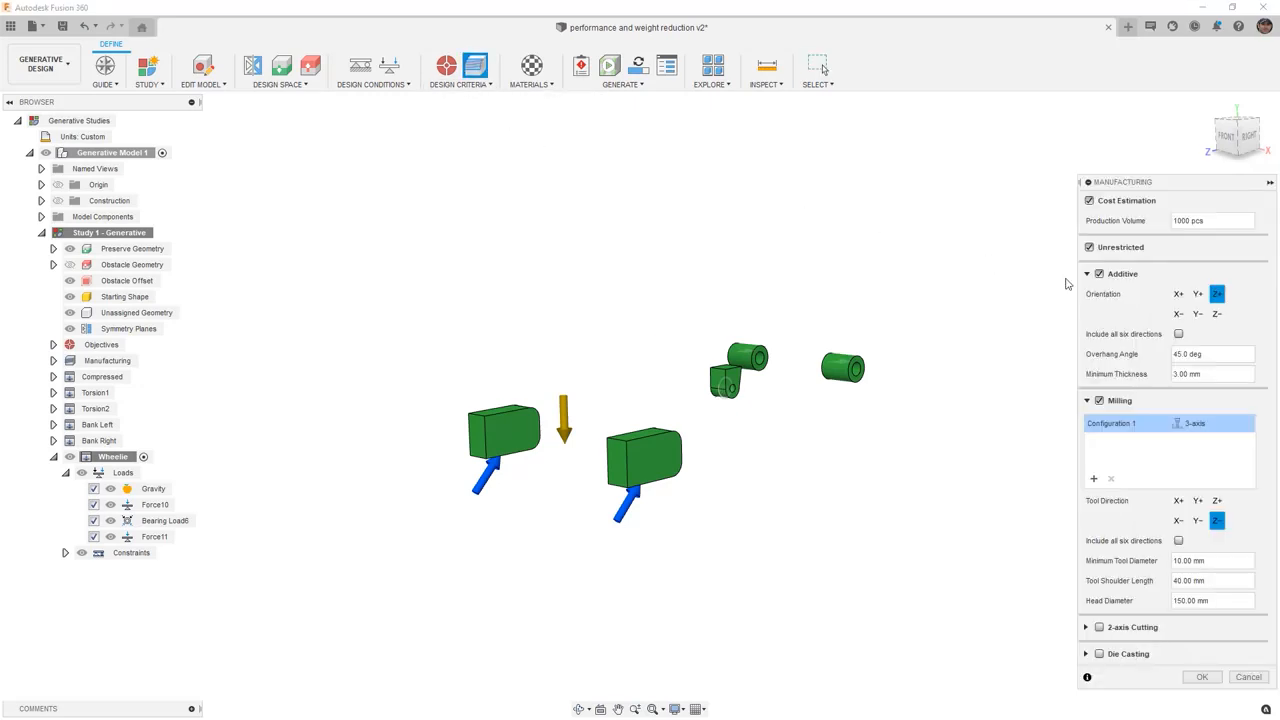
left_click(1099, 273)
left_click(1214, 334)
left_click(1200, 372)
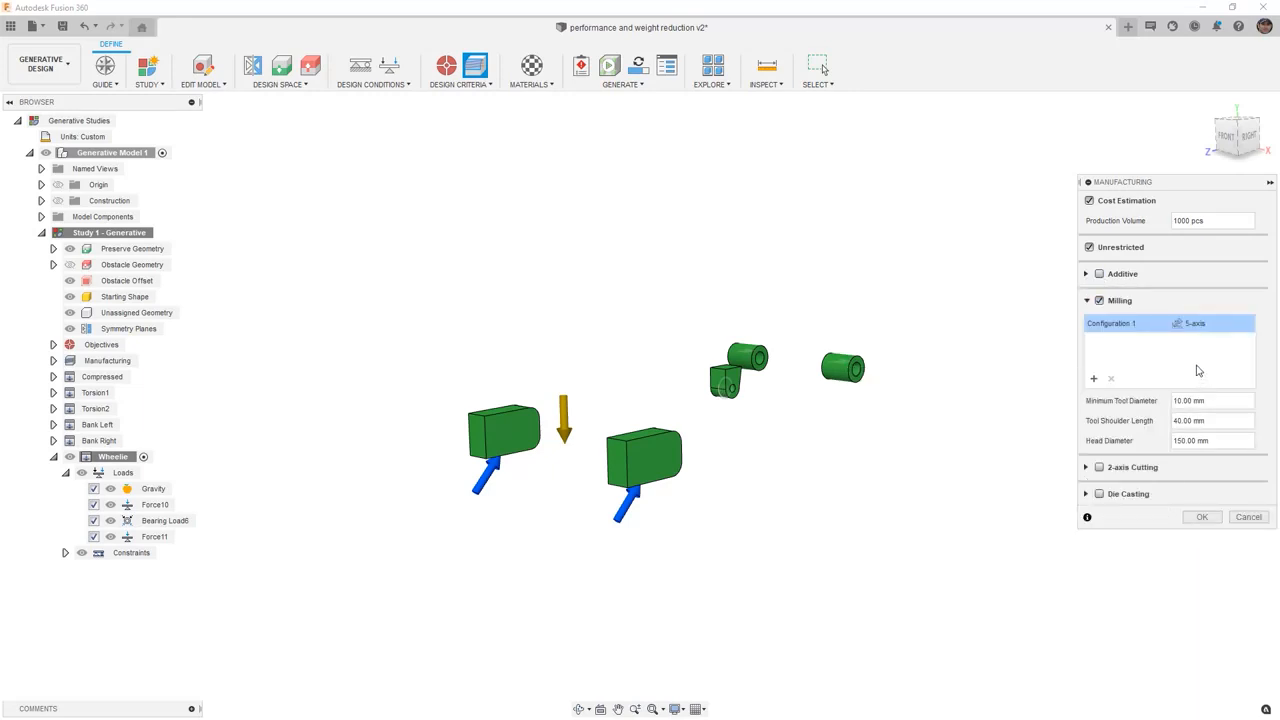
Step: Enable Die Casting with X, Y and Z ejection directions, and turn off Cost Estimation in the manufacturing criteria
left_click(1099, 494)
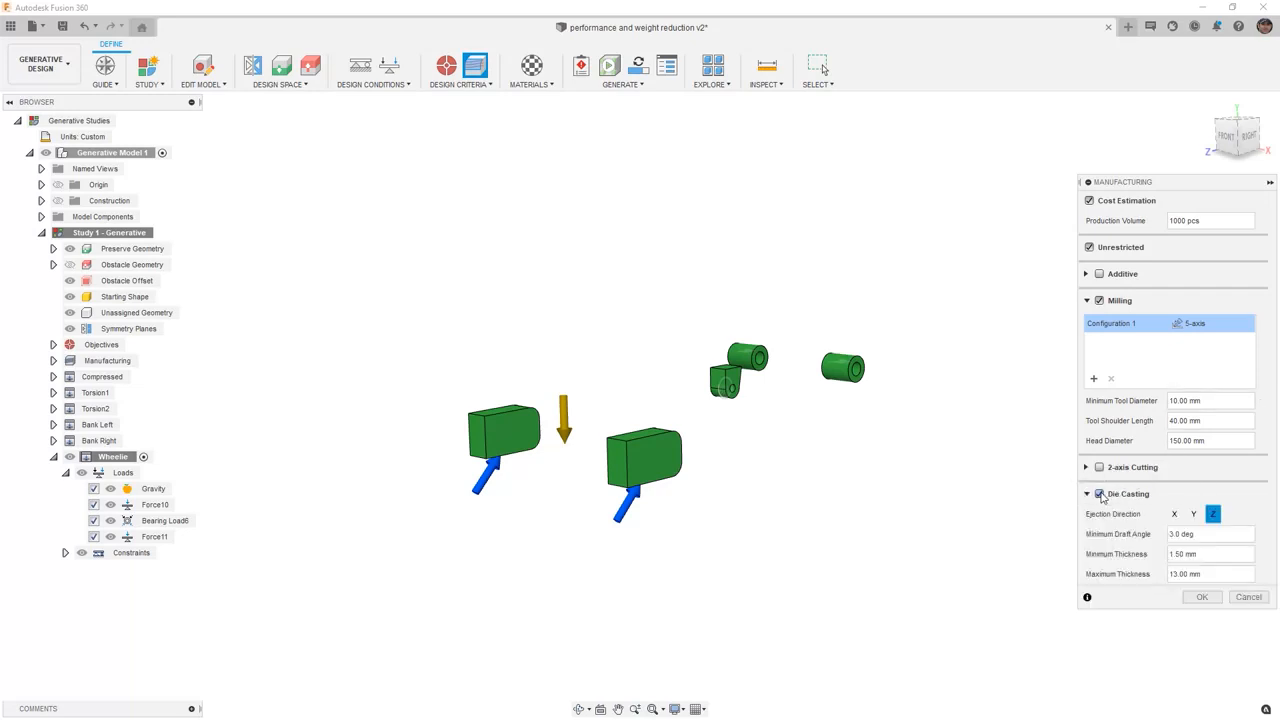
left_click(1191, 515)
left_click(1175, 514)
left_click(1090, 201)
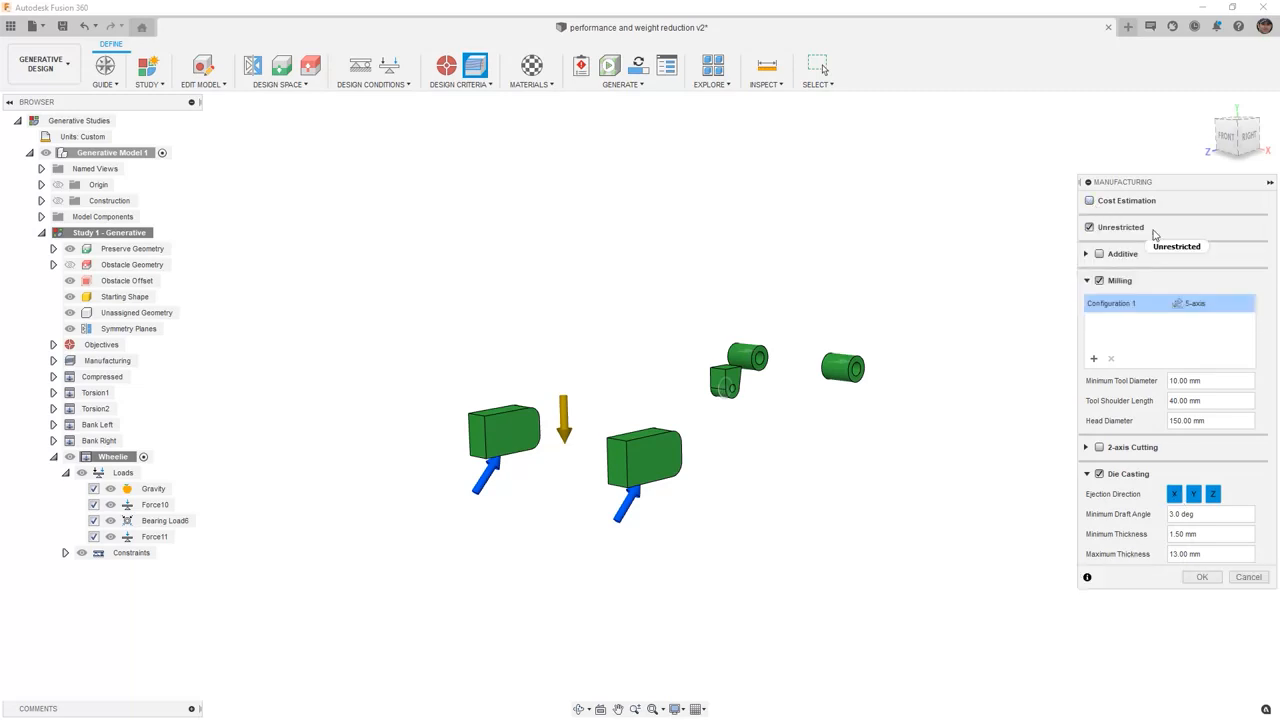
mouse_move(1158, 239)
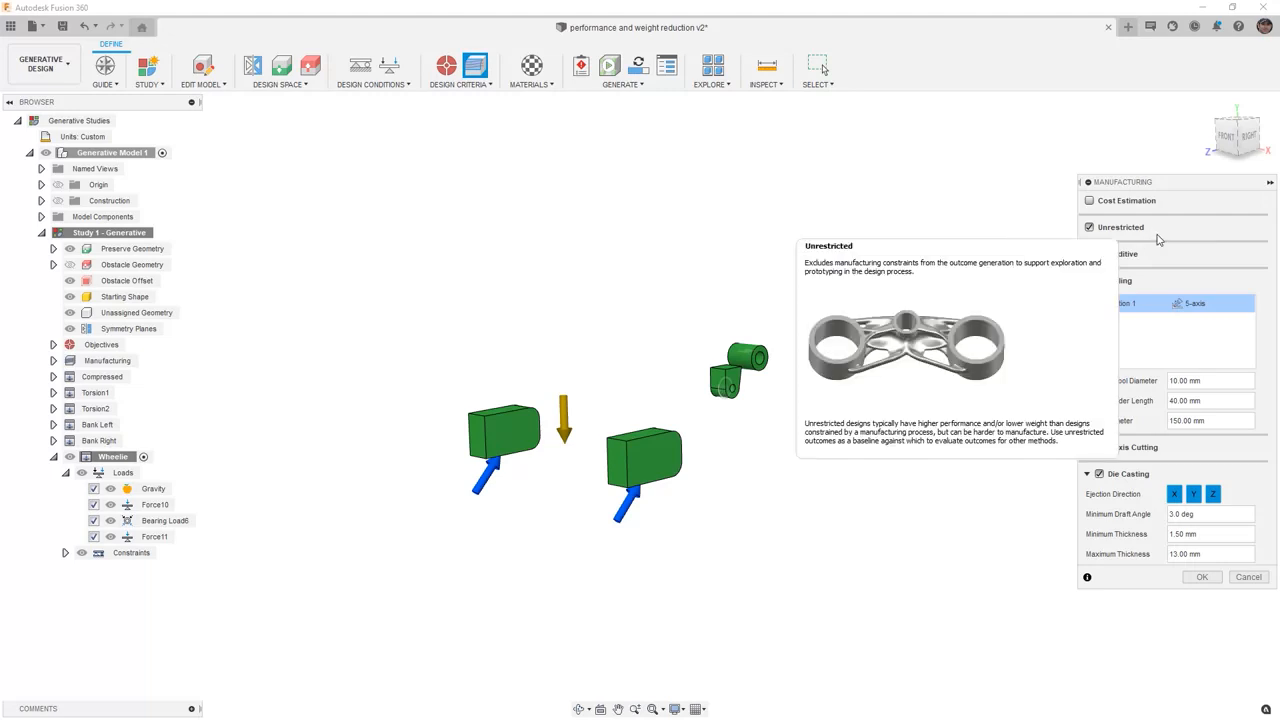
left_click(1203, 578)
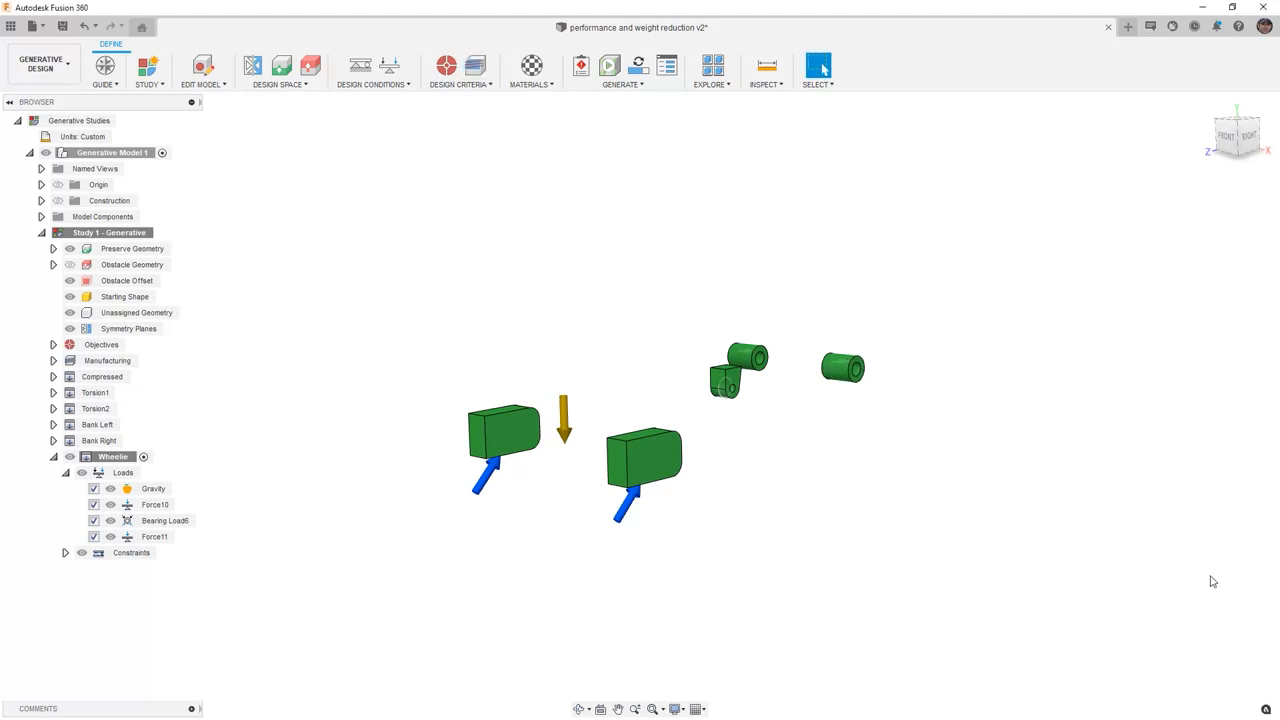
Step: Run a pre-check of the study and add Aluminum from the Fusion 360 Material Library as a study material
left_click(580, 68)
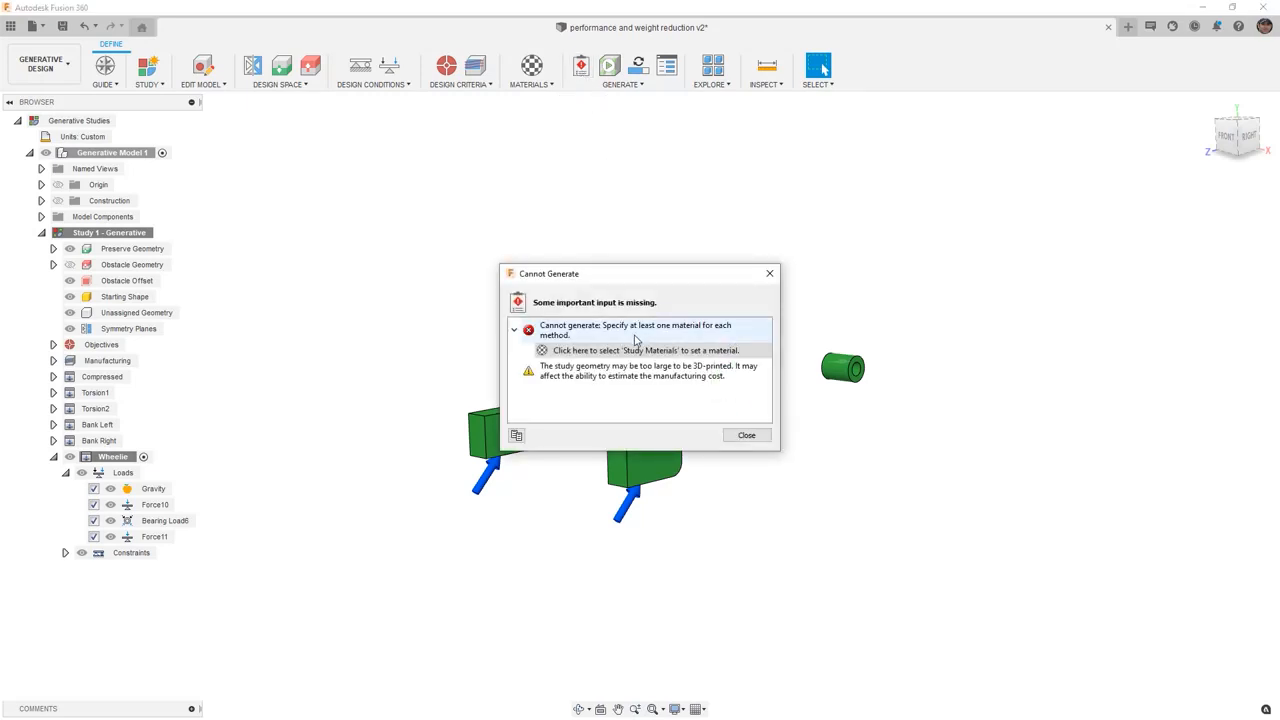
left_click(746, 435)
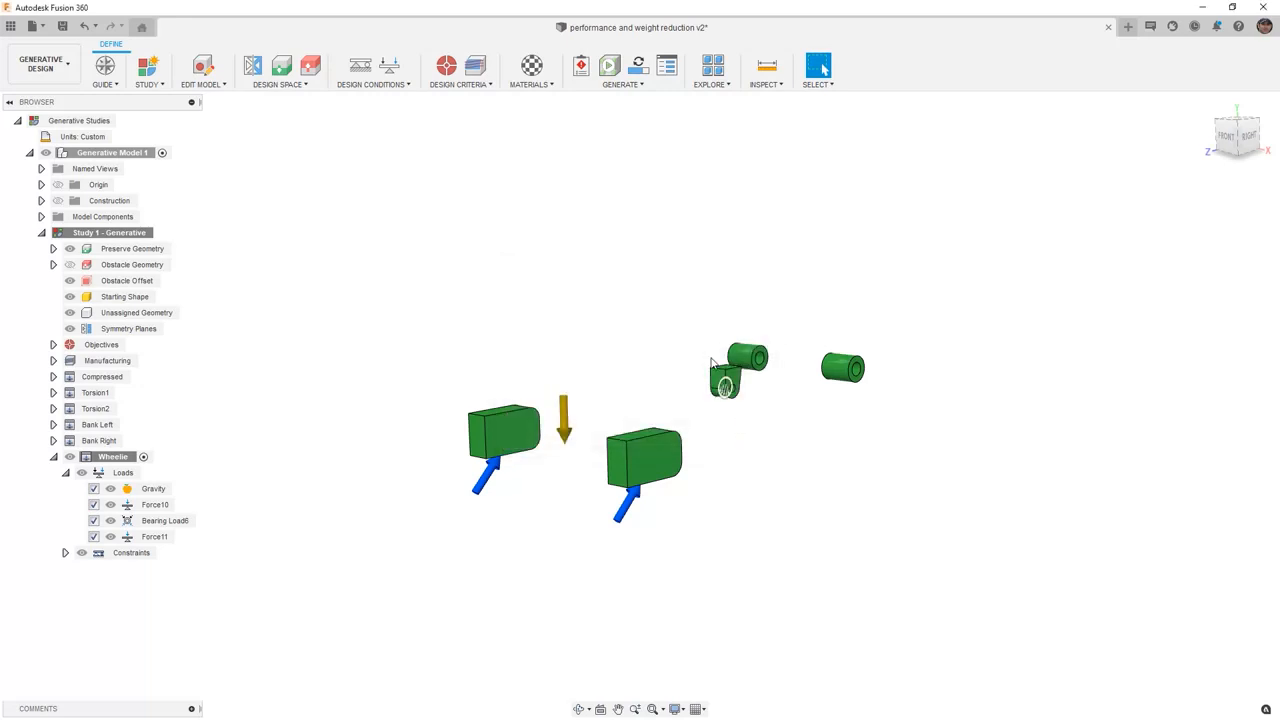
left_click(538, 73)
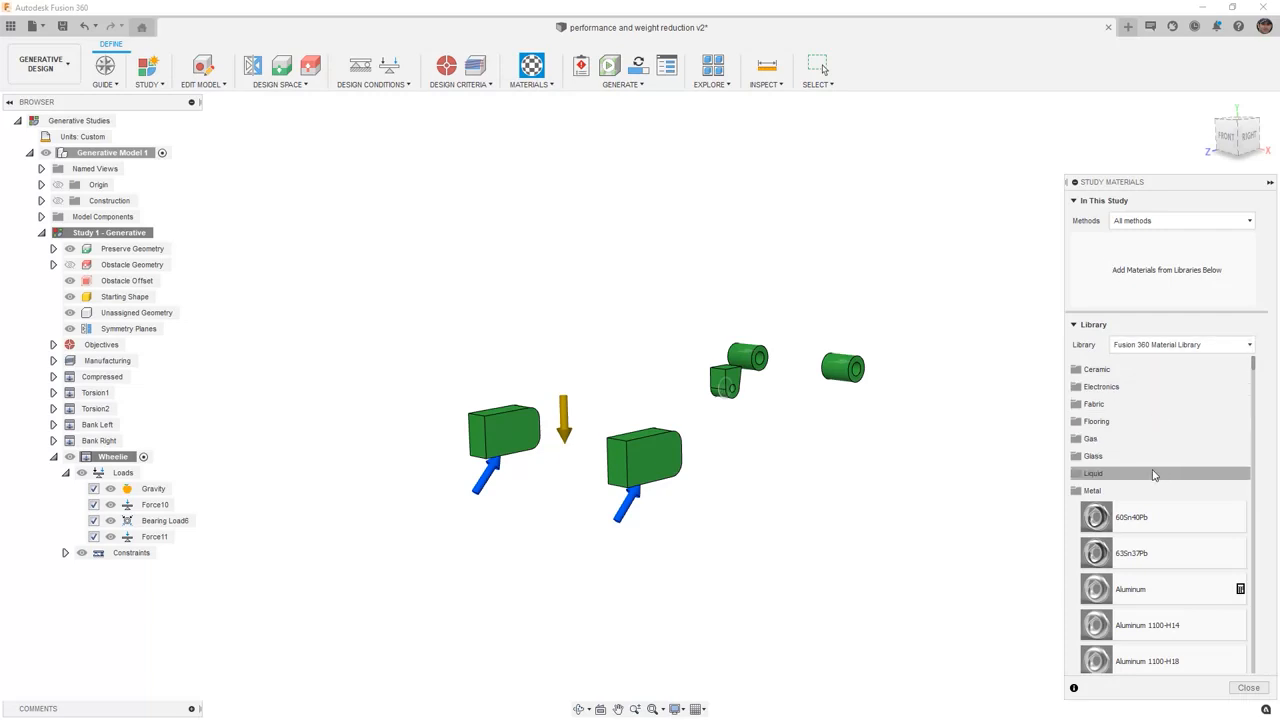
left_click_drag(1157, 588, 1172, 270)
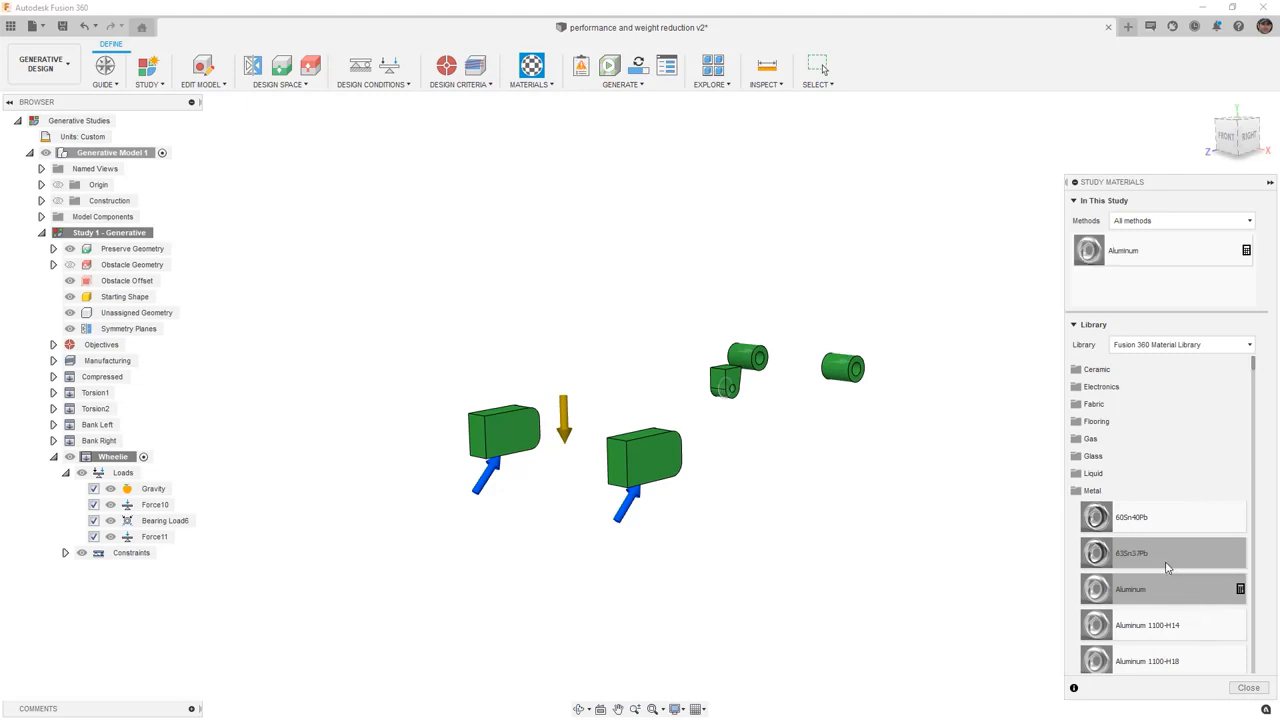
Step: Add Iron, Cast and Steel AISI 1018 106 HR from the metal library to the study materials
scroll(1166, 565, "down", 8)
left_click_drag(1254, 385, 1198, 310)
left_click_drag(1254, 470, 1259, 510)
left_click_drag(1162, 410, 1266, 462)
left_click_drag(1257, 510, 1261, 542)
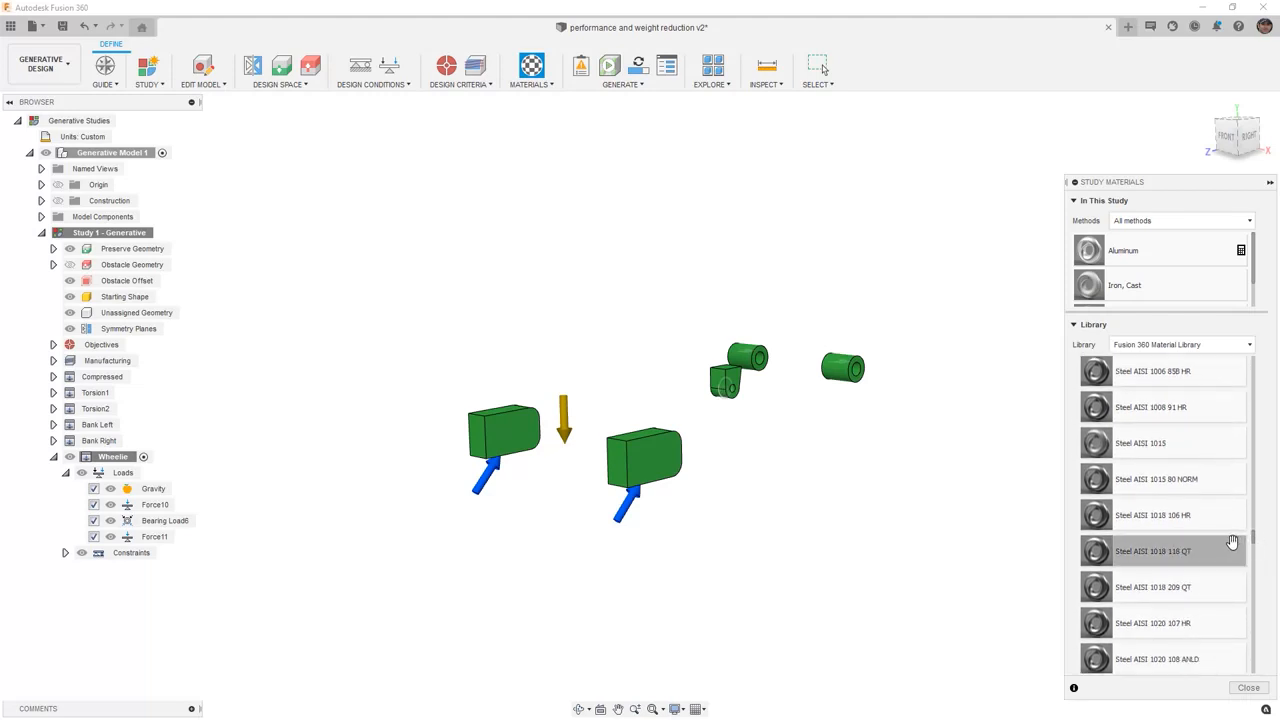
left_click_drag(1205, 518, 1200, 291)
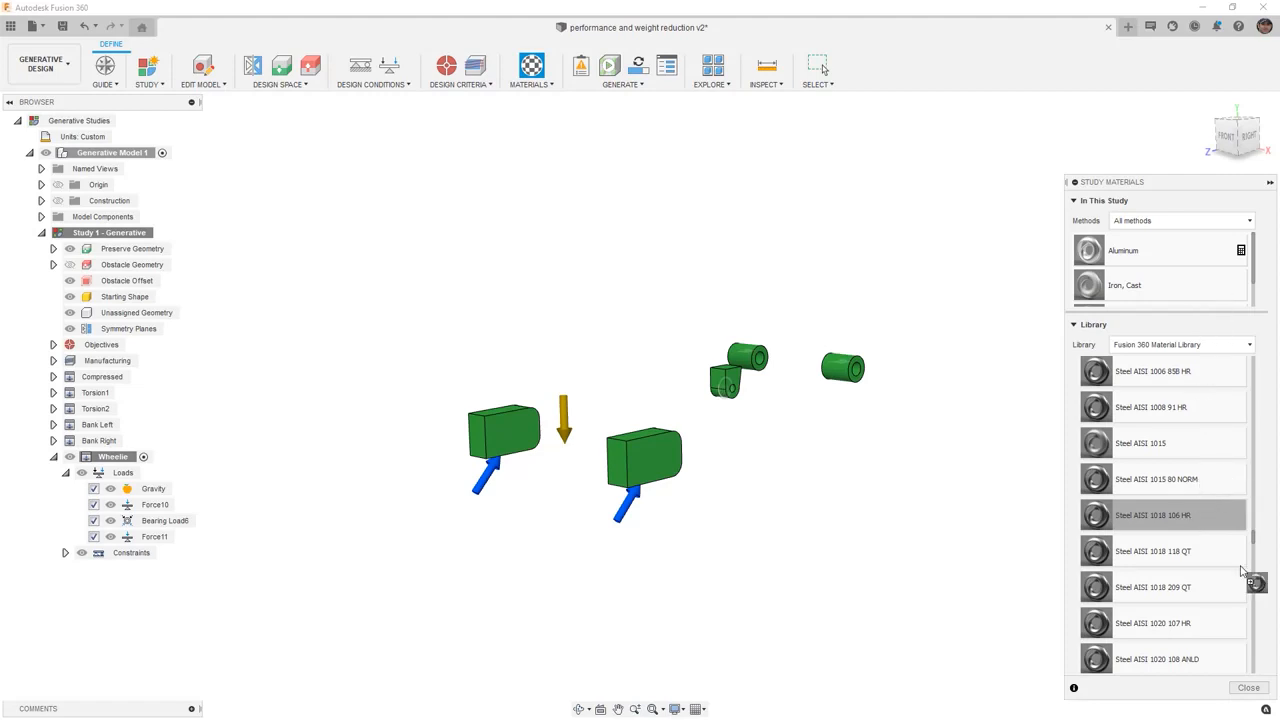
left_click(1248, 688)
Step: Run another pre-check, preview the generative shape from the home view, and stop the preview
left_click(580, 66)
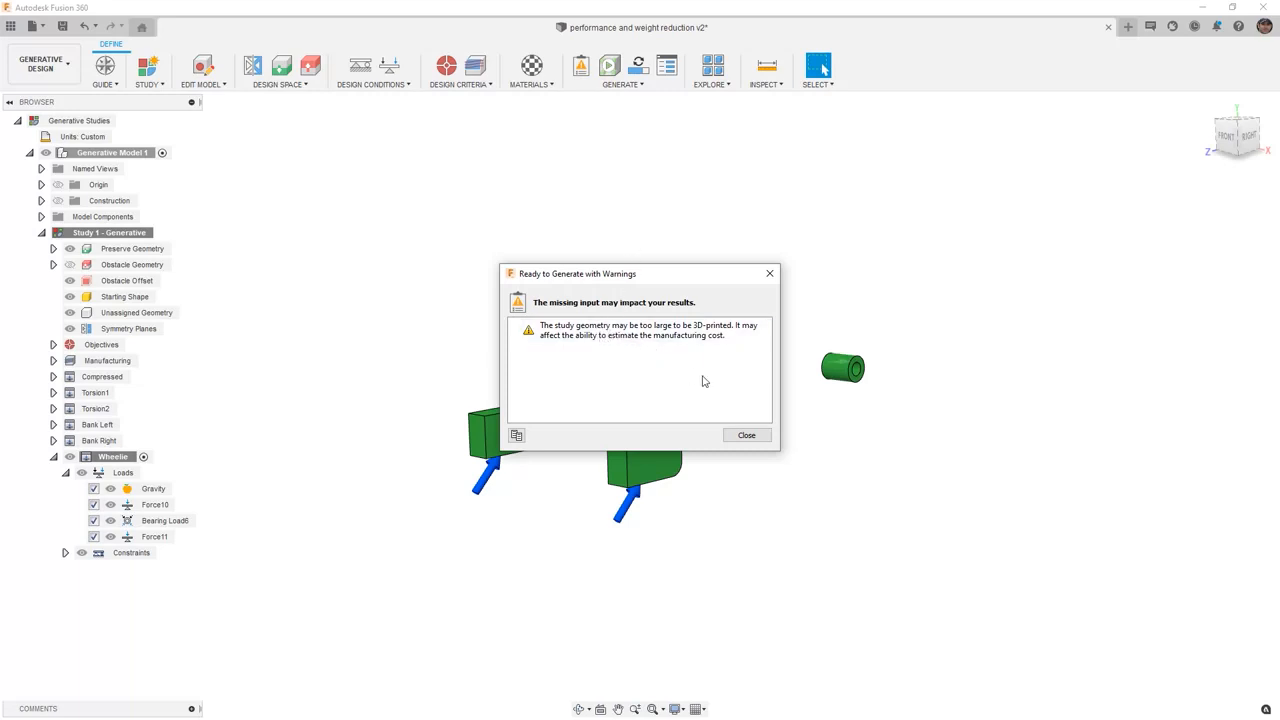
left_click(755, 437)
left_click(1207, 105)
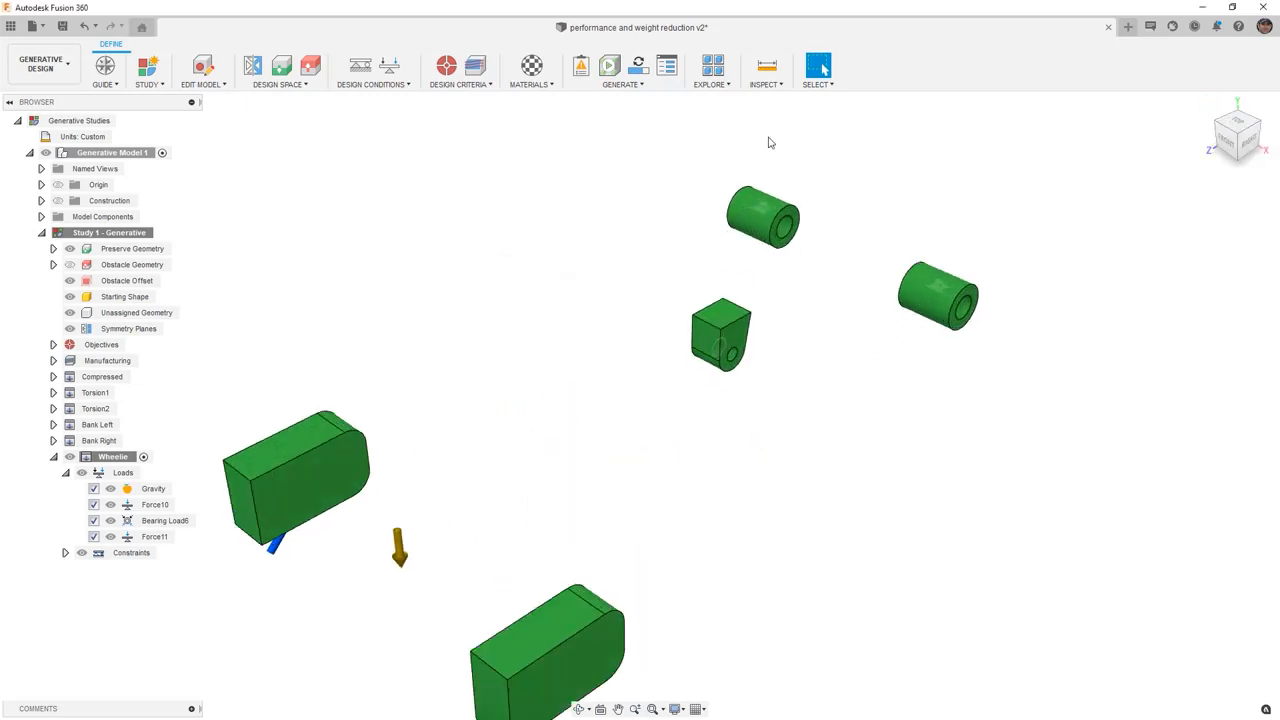
left_click(612, 67)
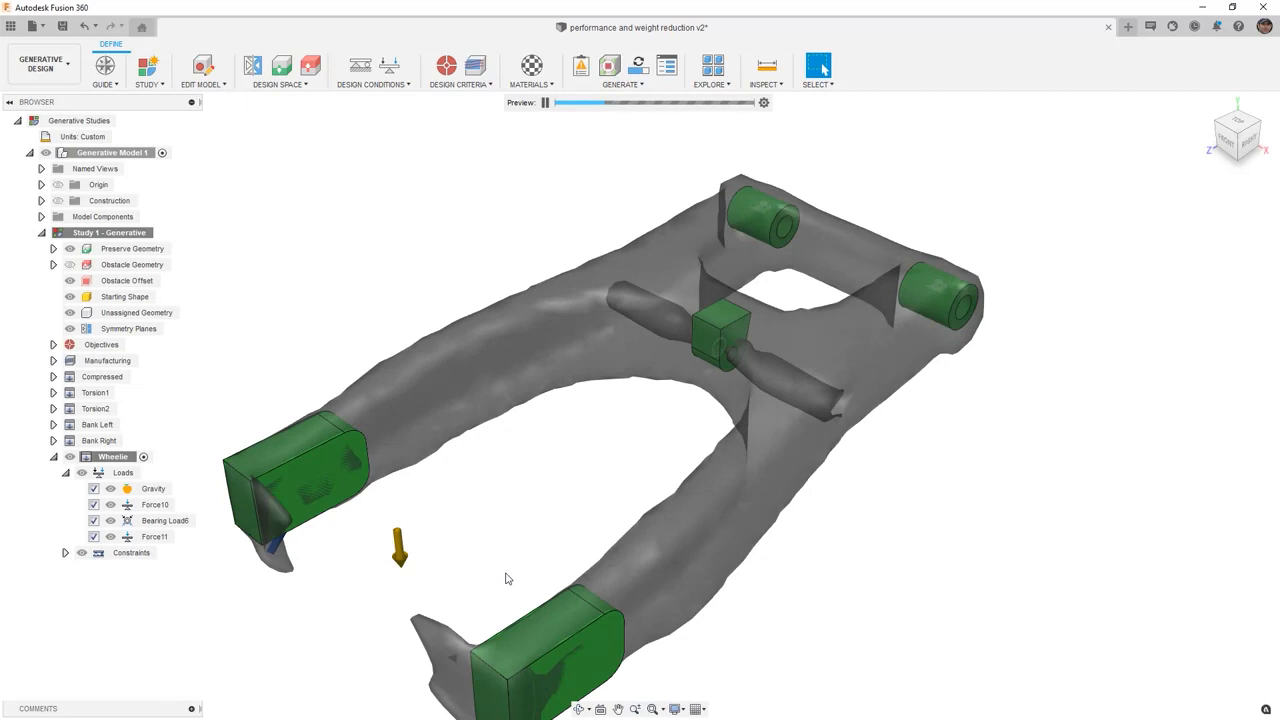
left_click(610, 66)
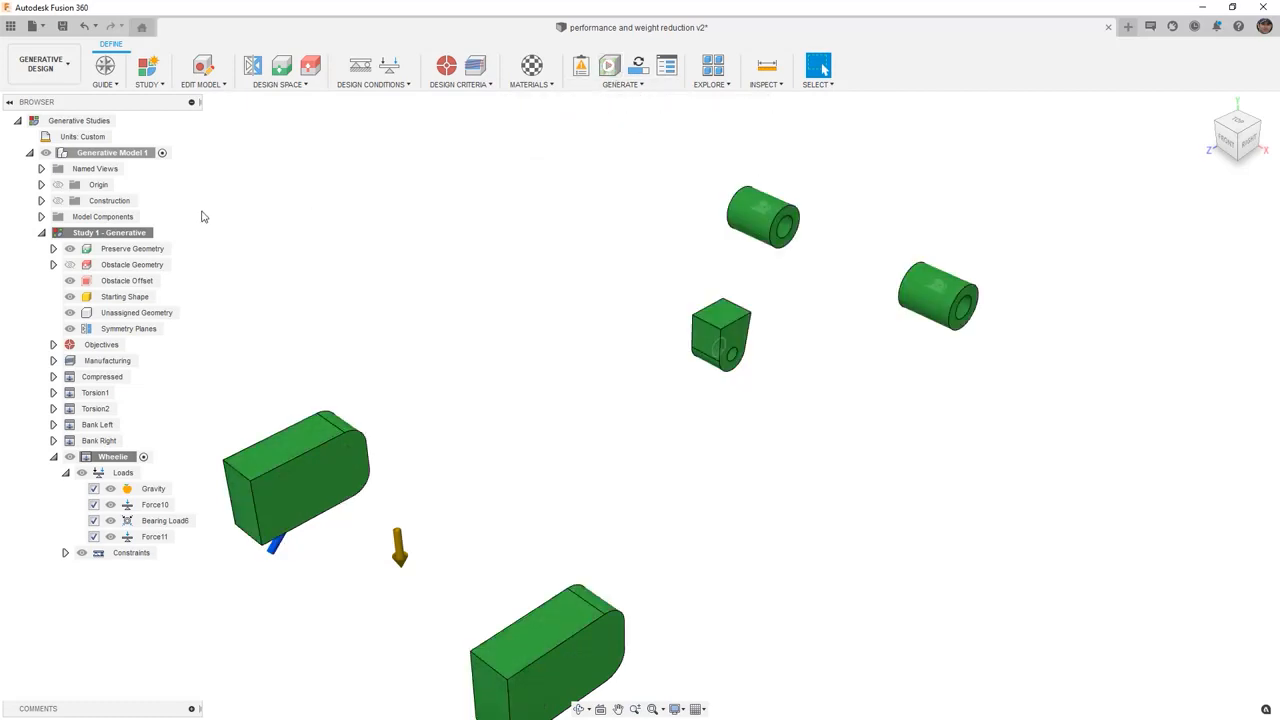
Step: Show the origin planes and measure the distance from the right pivot bushing's outer end face to the YZ plane
scroll(207, 217, "down", 1)
scroll(207, 217, "down", 1)
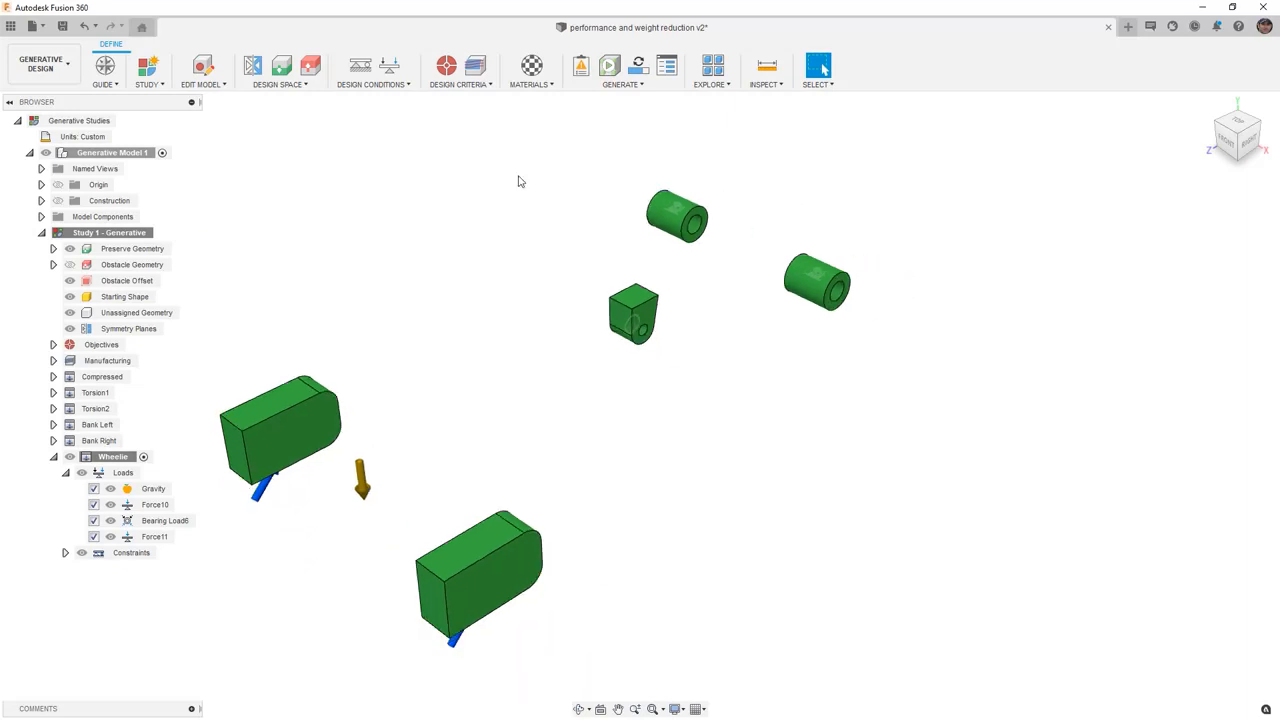
left_click(768, 68)
scroll(858, 279, "up", 1)
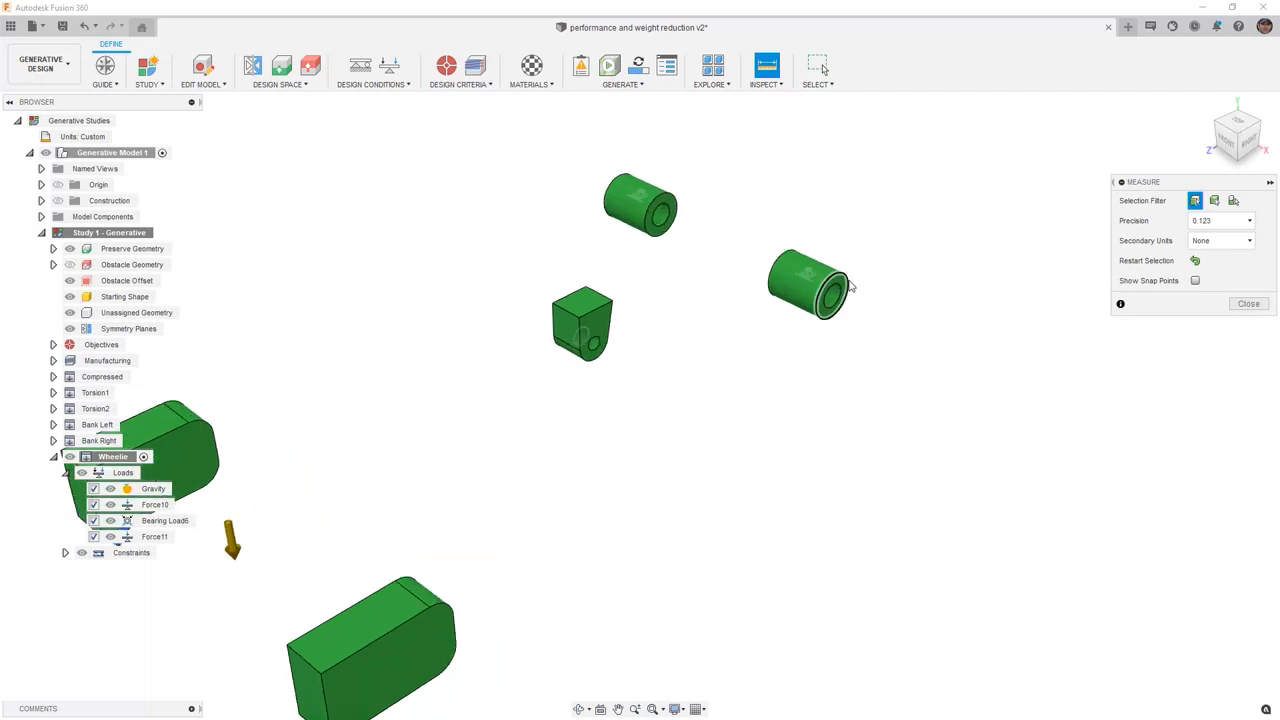
left_click(57, 186)
scroll(418, 309, "down", 1)
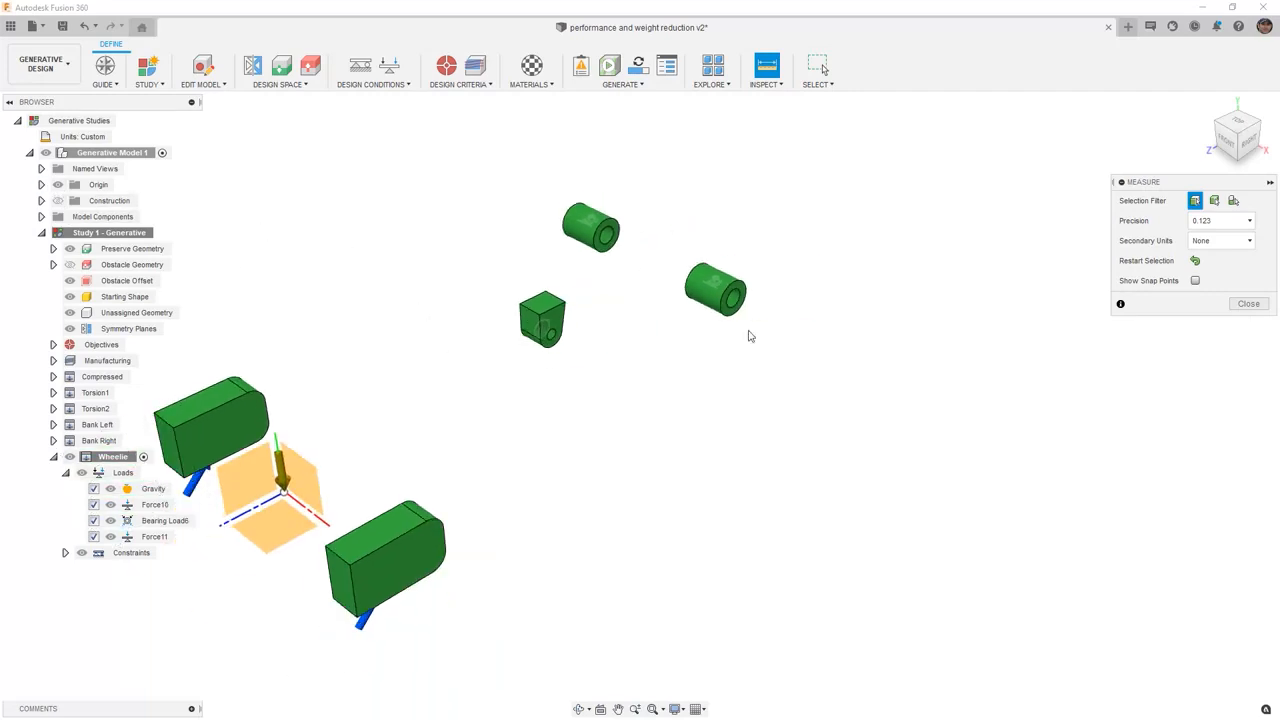
scroll(746, 300, "up", 1)
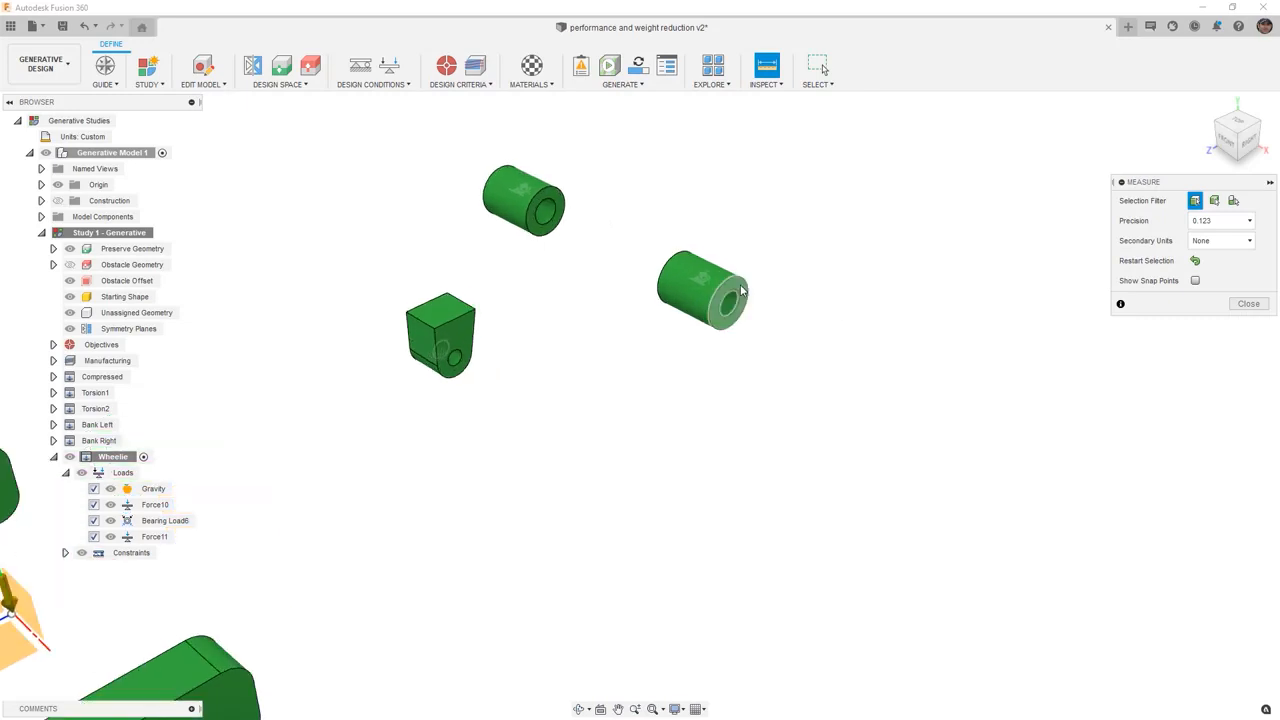
left_click(740, 300)
scroll(748, 310, "down", 1)
left_click(291, 481)
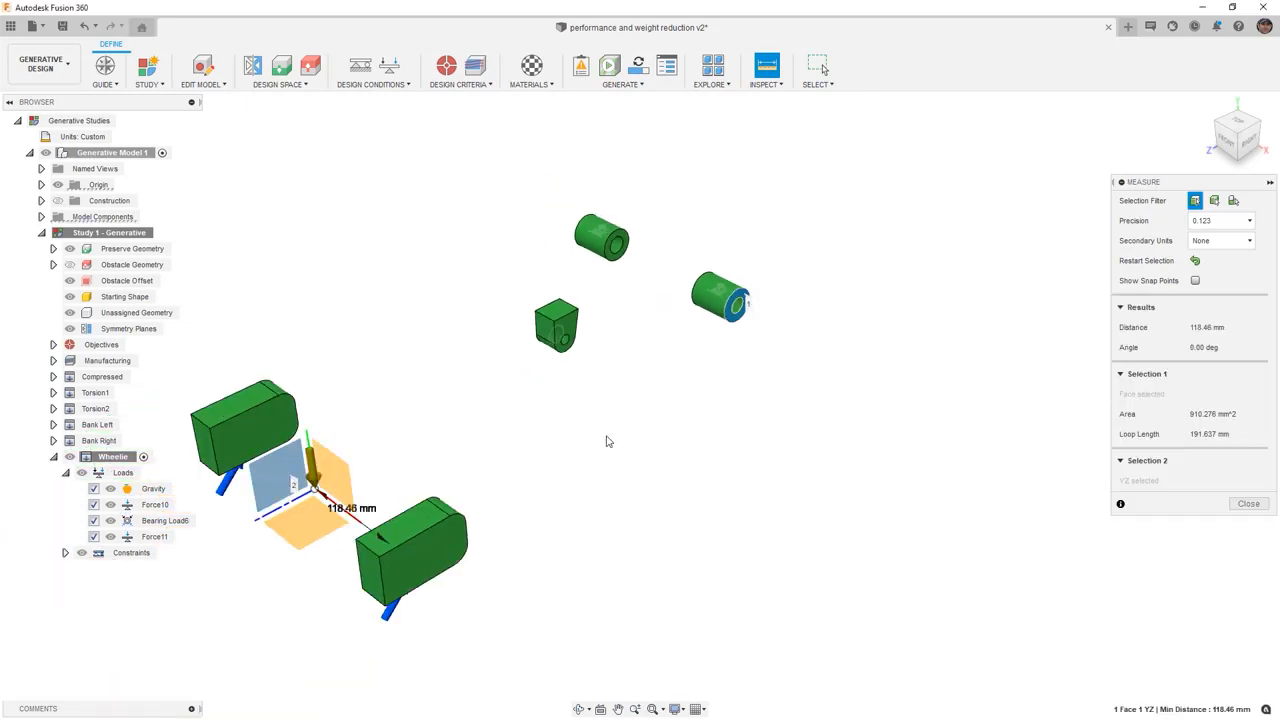
Step: Measure the distance from the left pivot bushing's outer end face to the YZ plane, and hide the origin planes
middle_click_drag(703, 400, 809, 397, "shift")
left_click(439, 387)
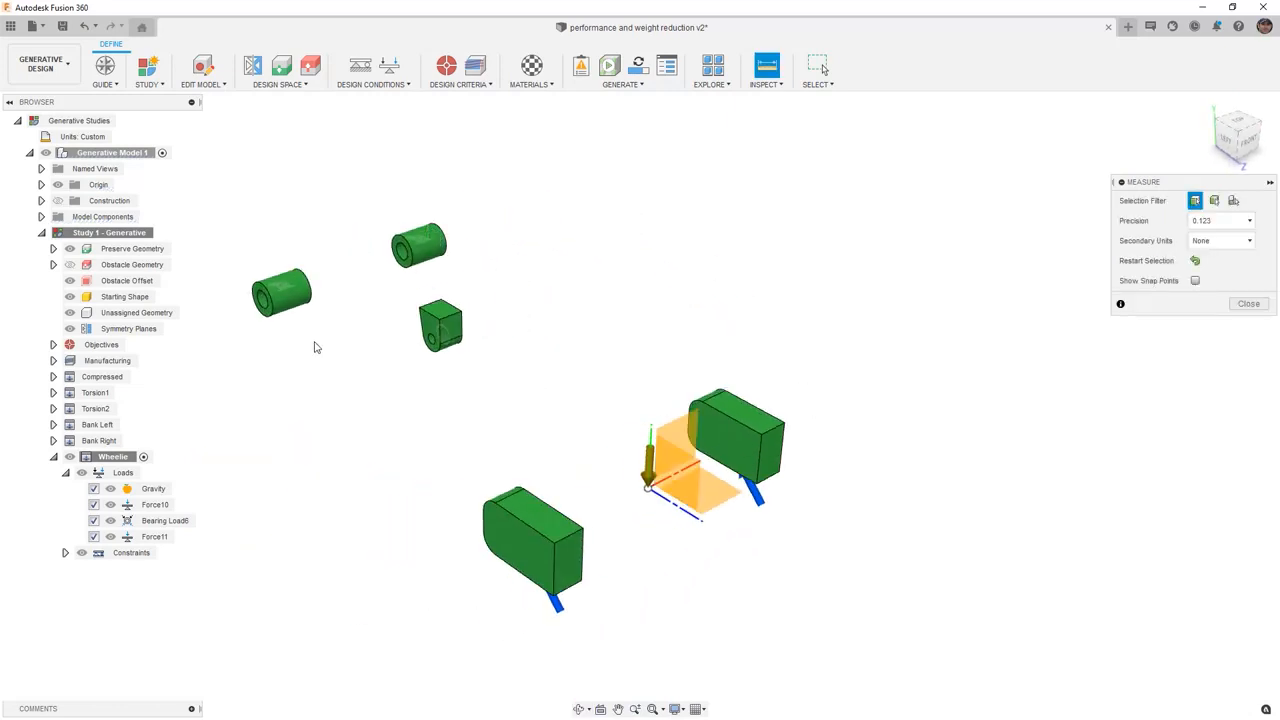
scroll(262, 298, "up", 3)
left_click(262, 287)
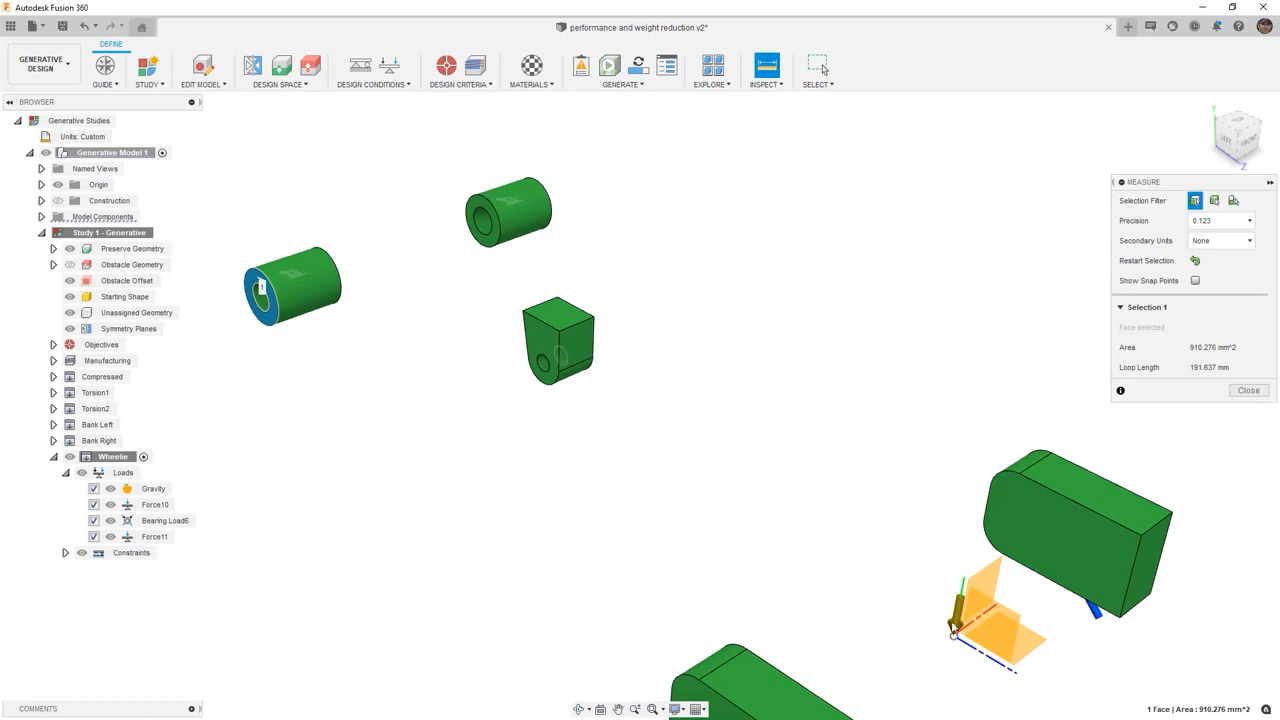
left_click(995, 625)
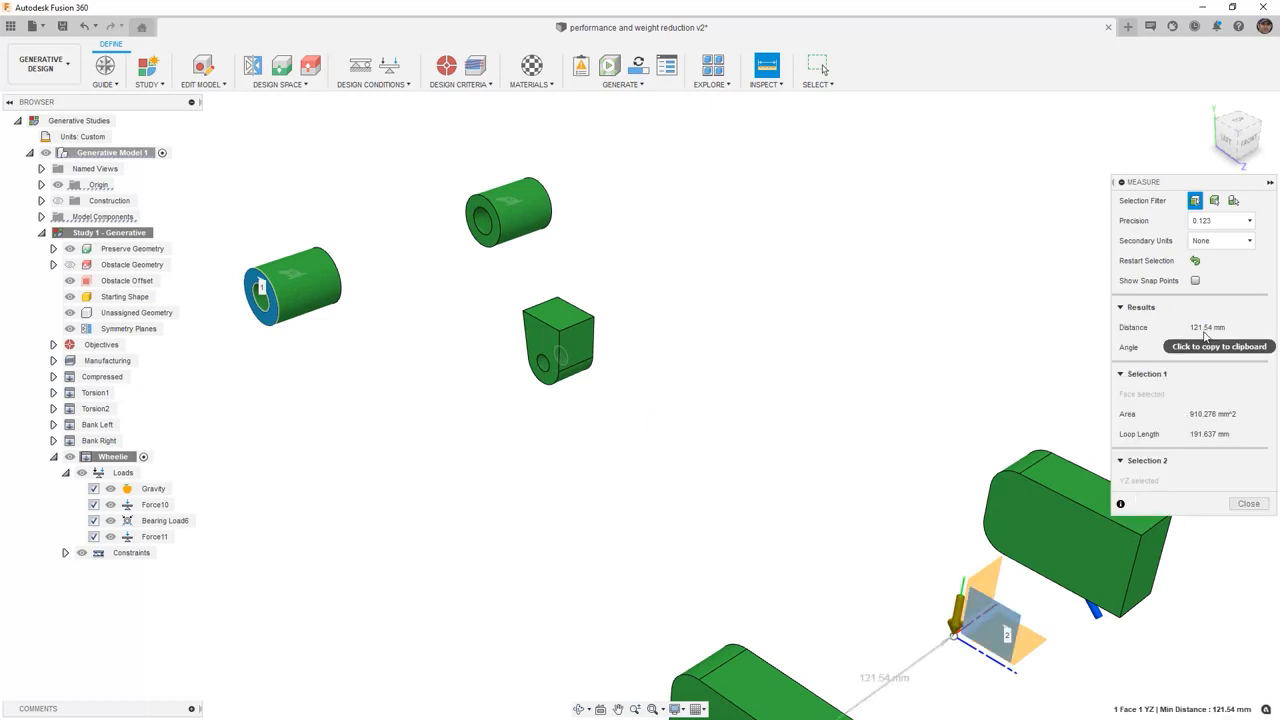
scroll(983, 379, "down", 2)
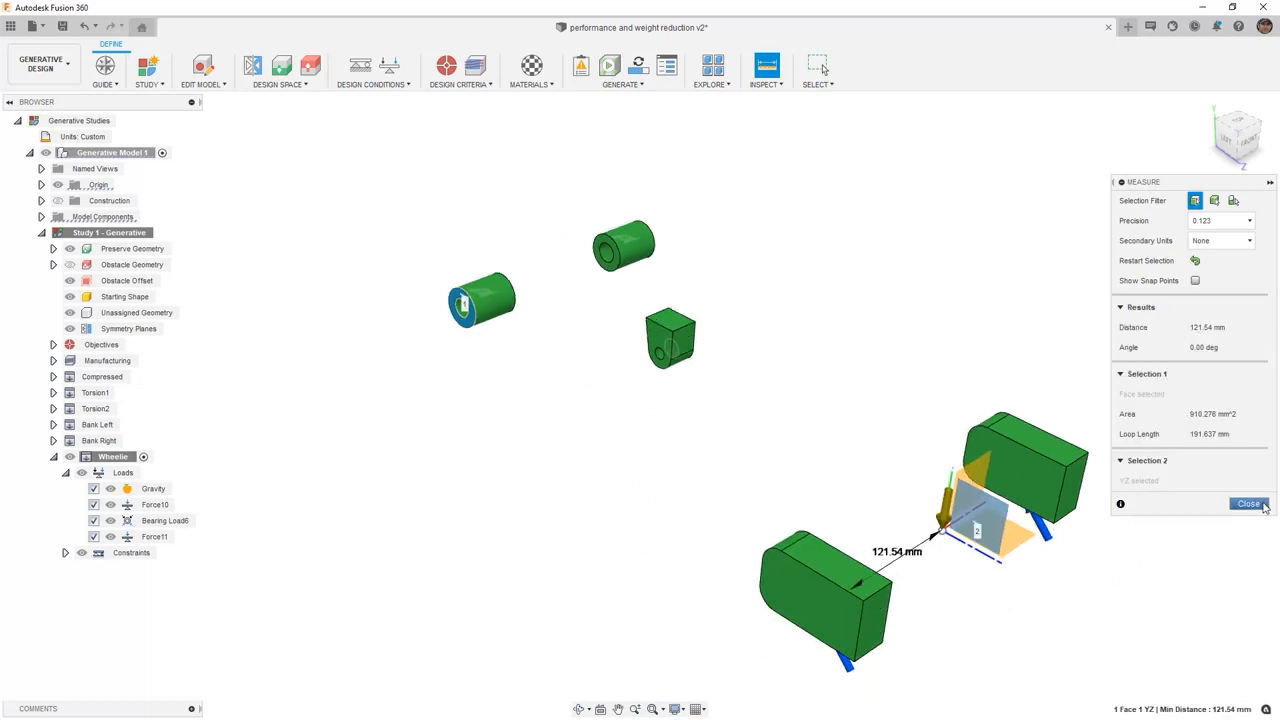
left_click(1252, 503)
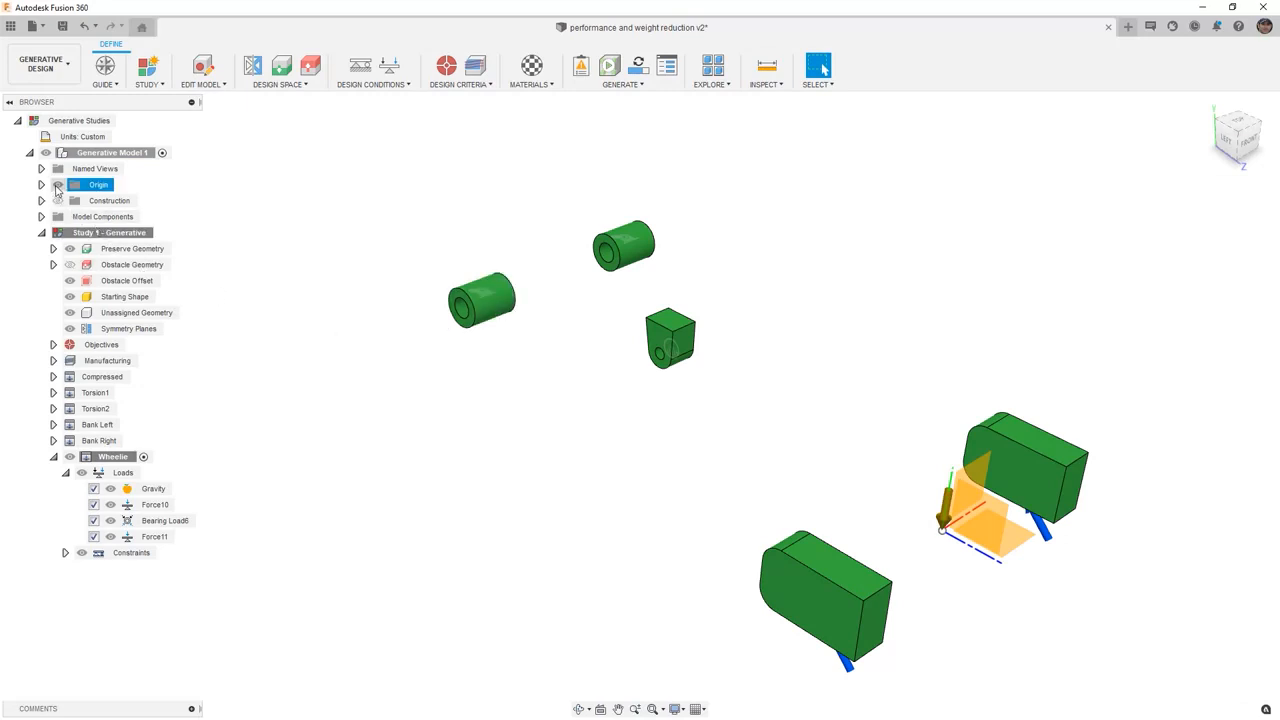
left_click(57, 186)
Step: Return to the home view and generate Study 1 - Generative
scroll(700, 320, "down", 2)
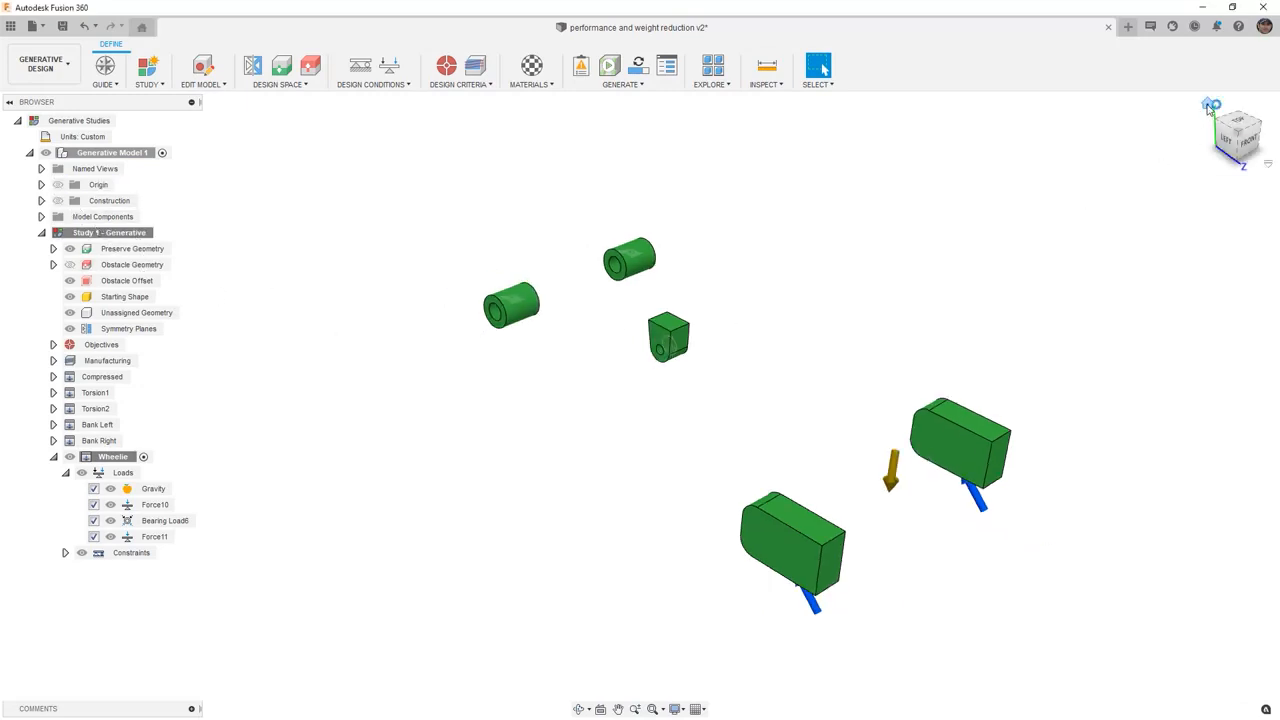
left_click(1210, 106)
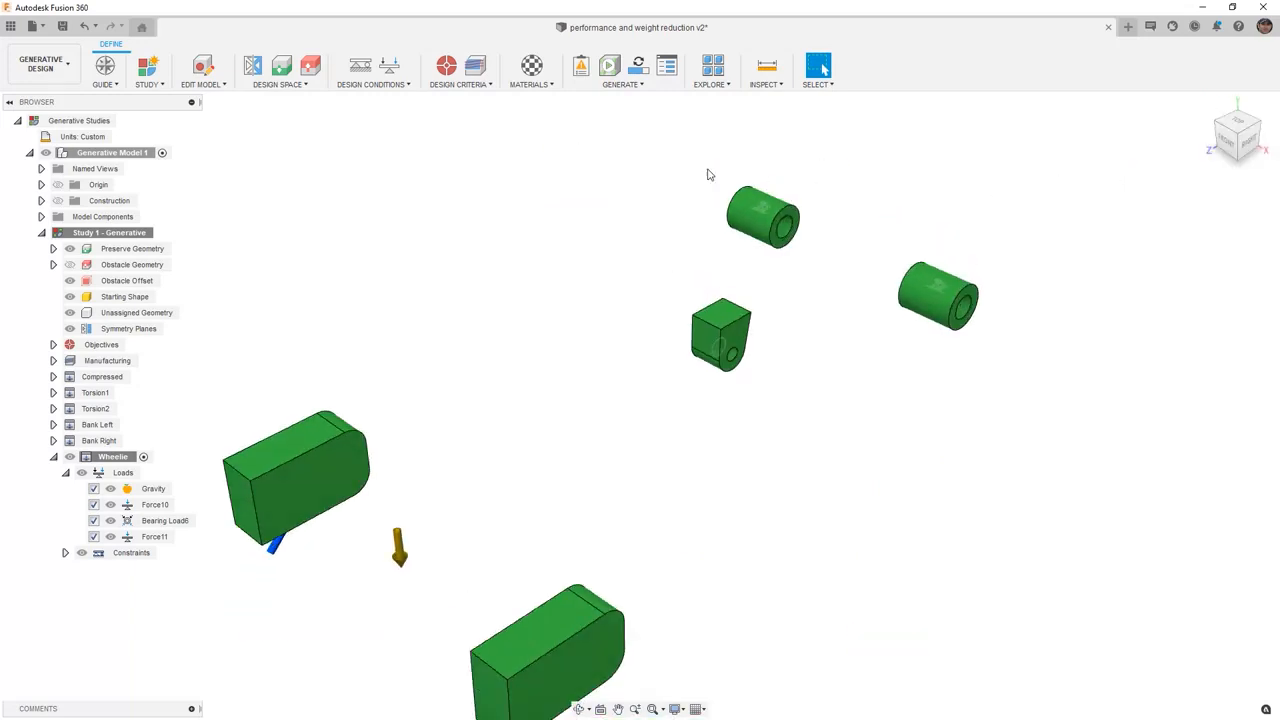
left_click(642, 90)
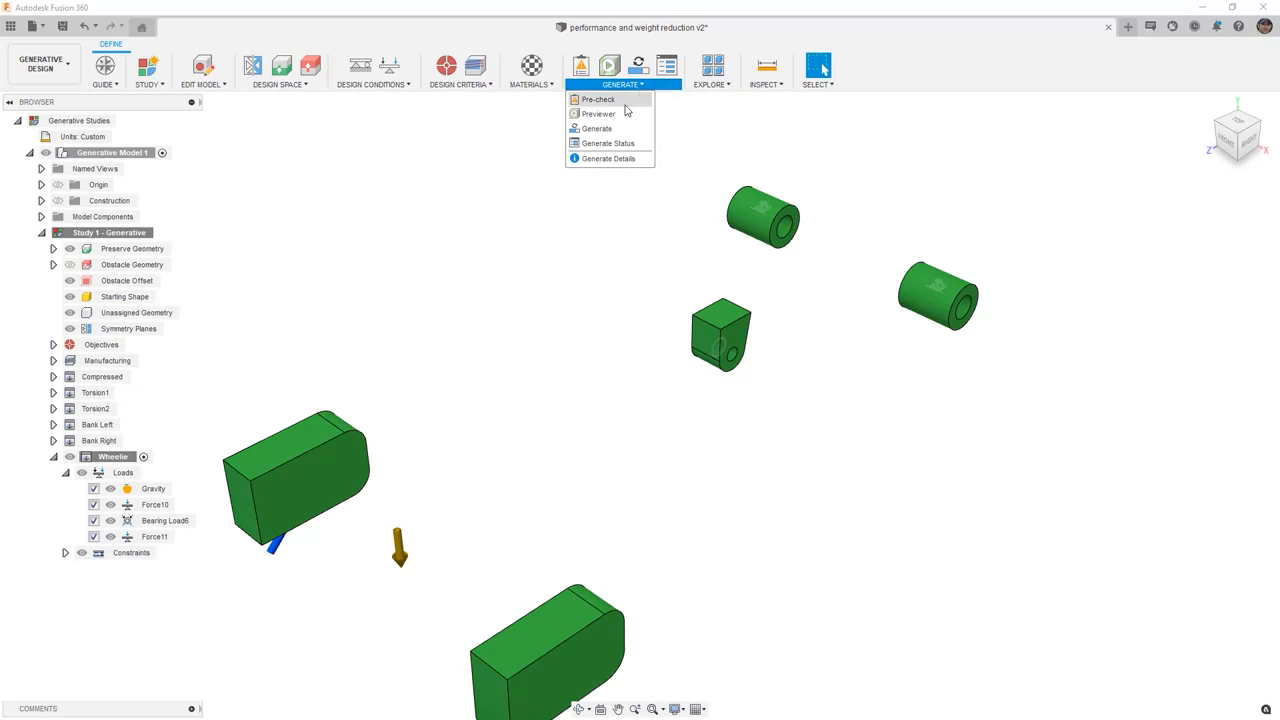
left_click(616, 130)
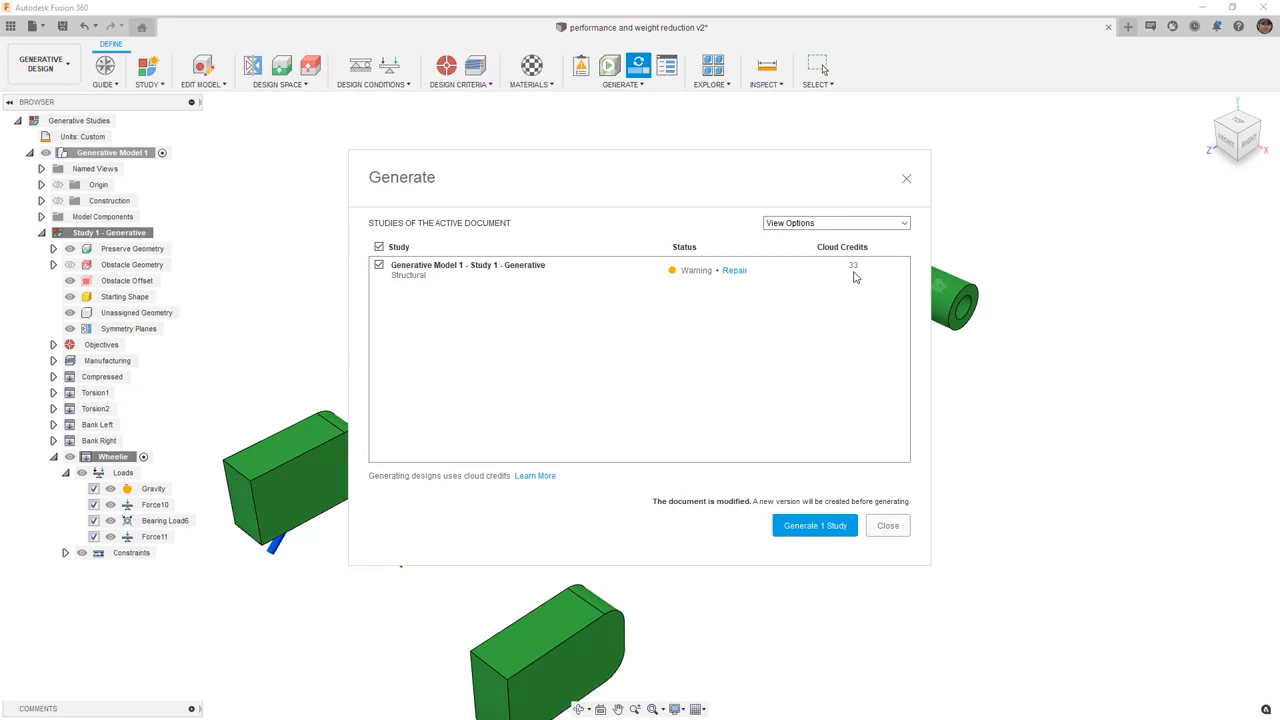
left_click(815, 526)
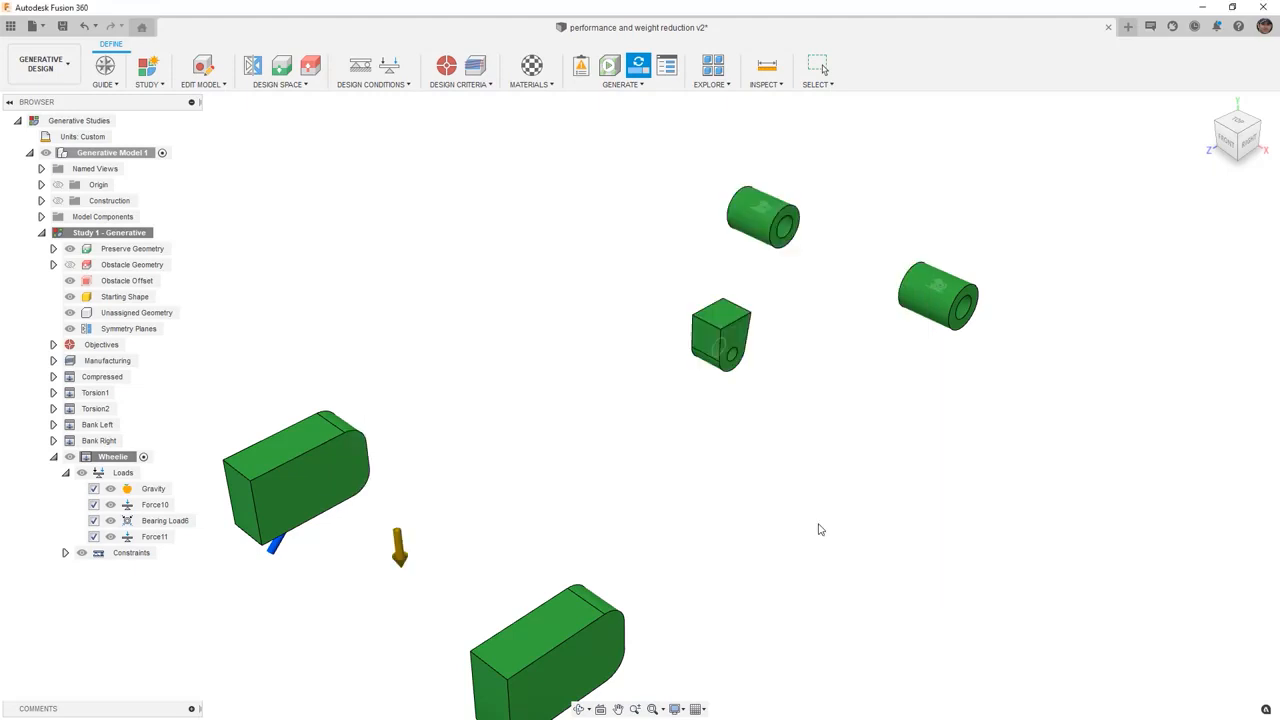